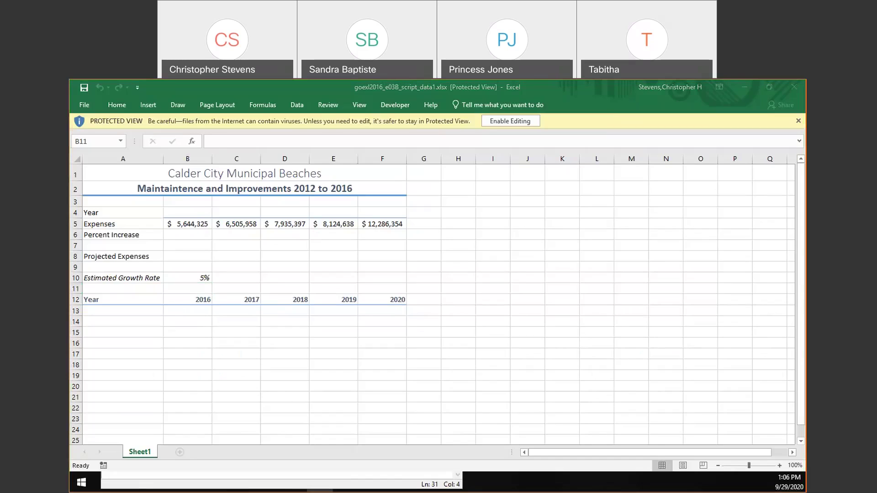
Switch to the Word document goexl2016_e03B_script and read through its demonstration notes for the what-if analysis and line chart activities.
key("alt+Tab")
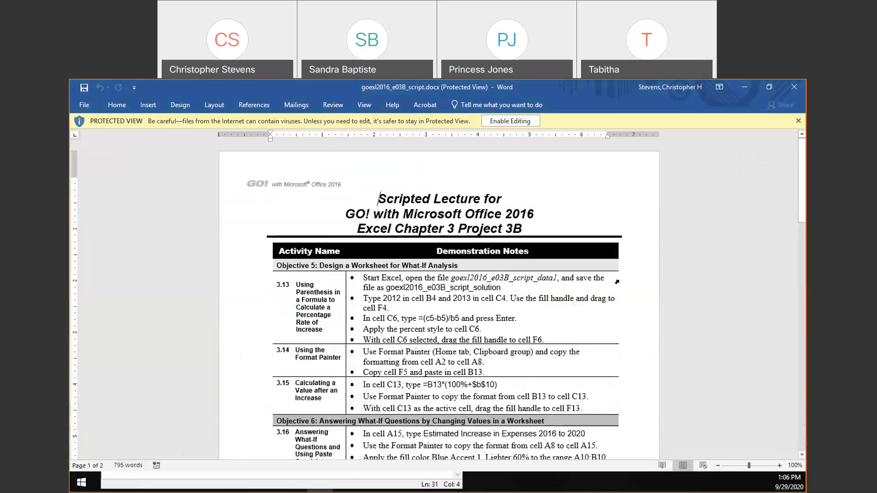
scroll(616, 282, "down", 2)
scroll(616, 282, "down", 3)
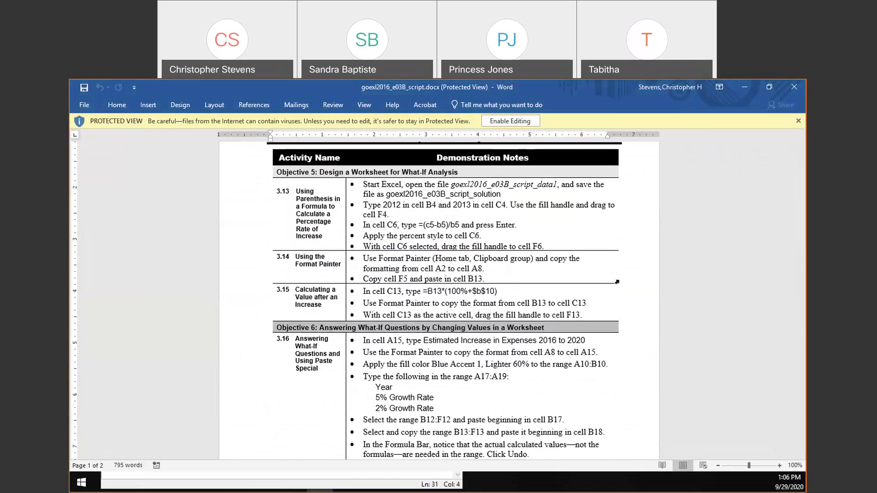
scroll(616, 282, "down", 4)
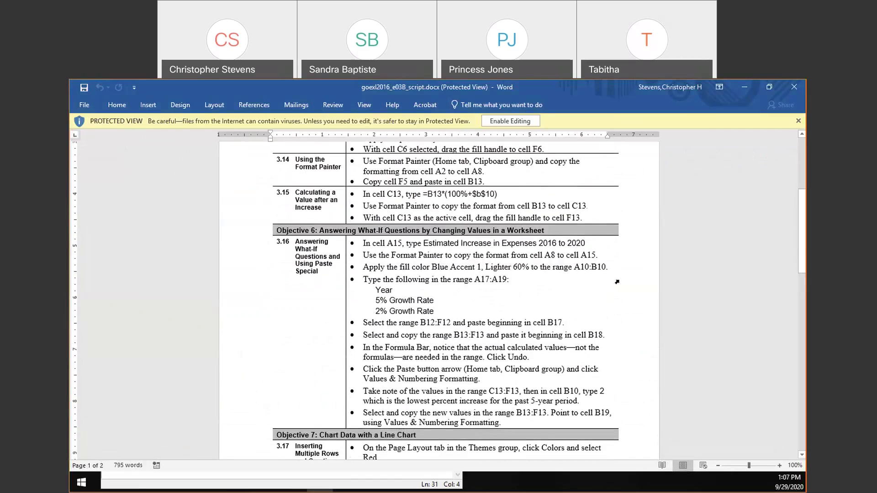
scroll(616, 282, "down", 4)
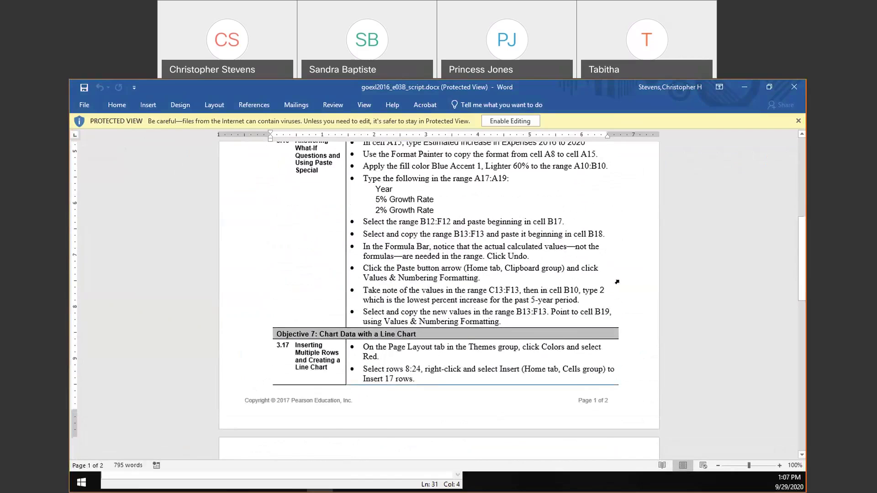
scroll(616, 282, "up", 2)
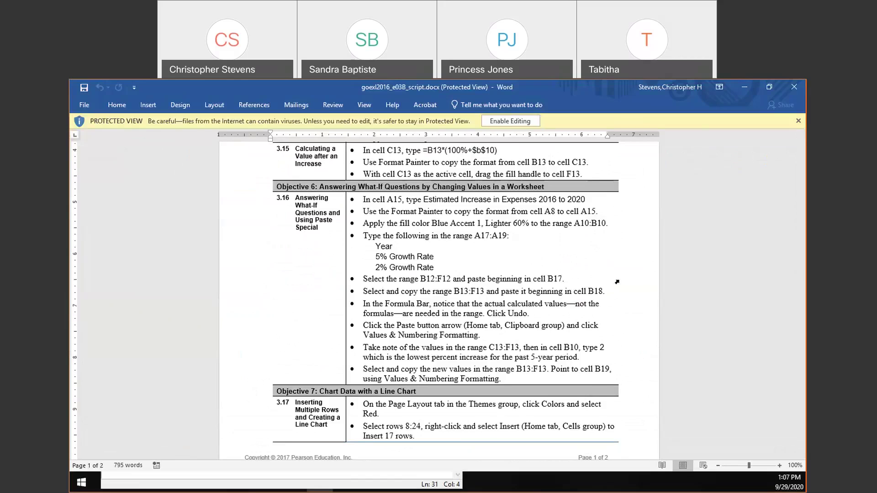
scroll(617, 282, "down", 6)
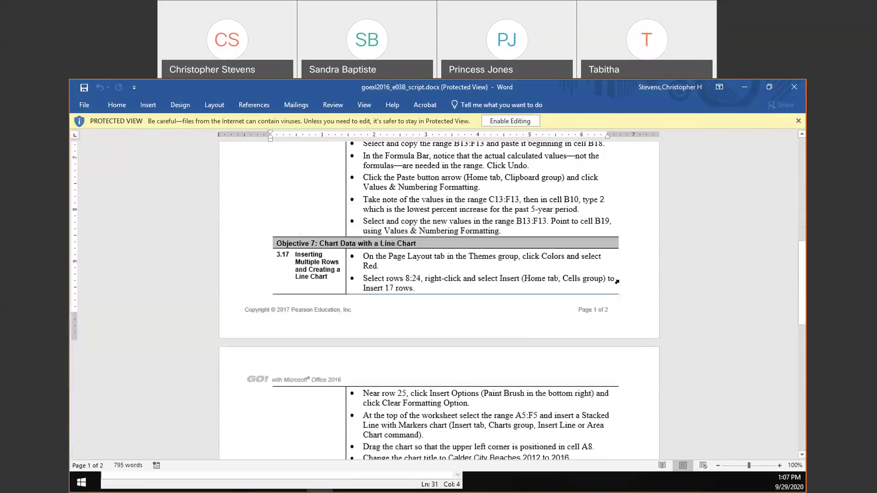
scroll(617, 282, "down", 2)
scroll(621, 285, "down", 4)
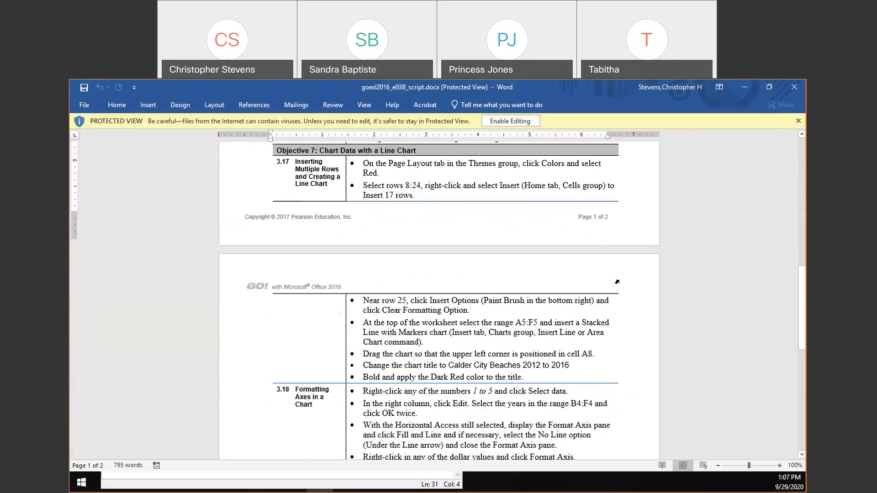
scroll(616, 282, "down", 12)
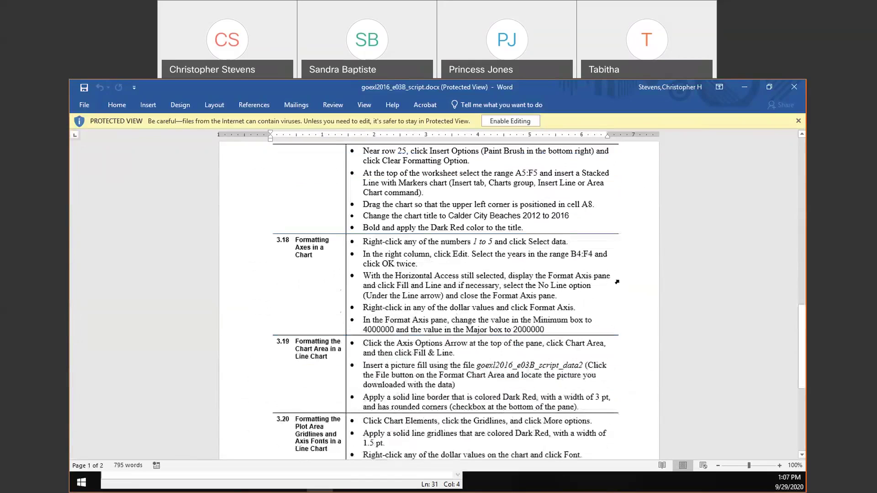
scroll(616, 282, "down", 5)
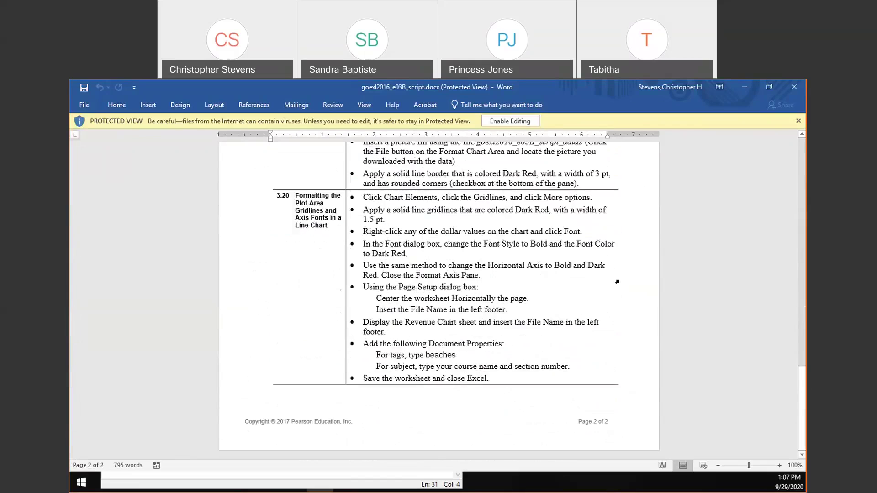
scroll(616, 281, "up", 20)
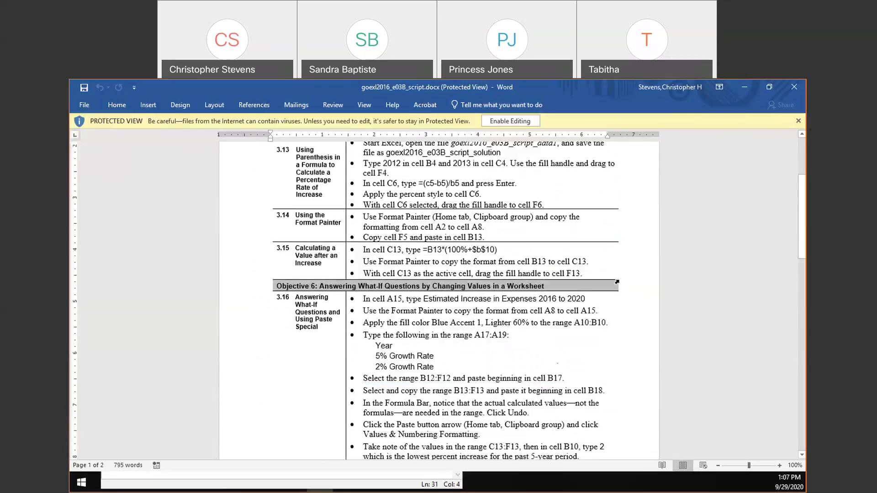
right_click(616, 282)
scroll(617, 282, "up", 7)
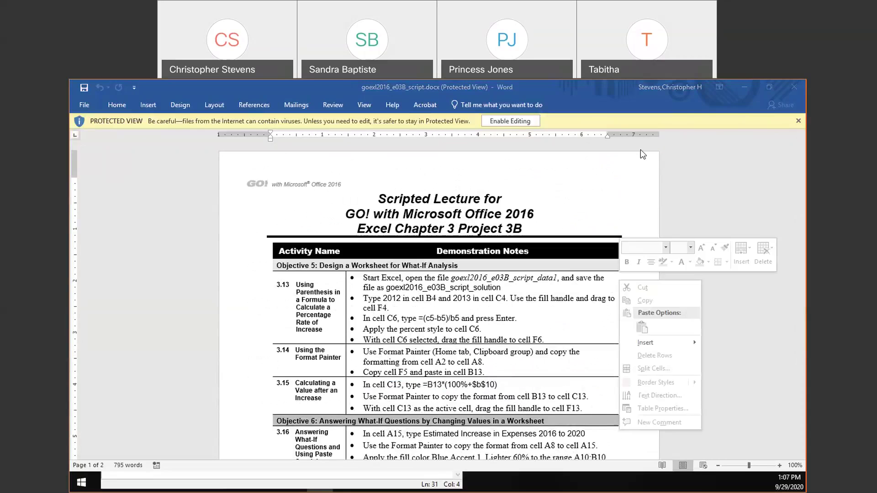
key("Escape")
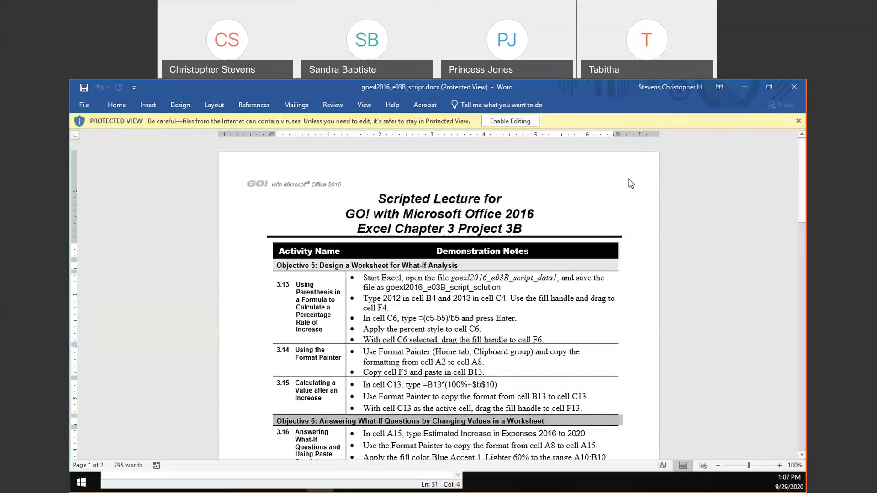
left_click(629, 179)
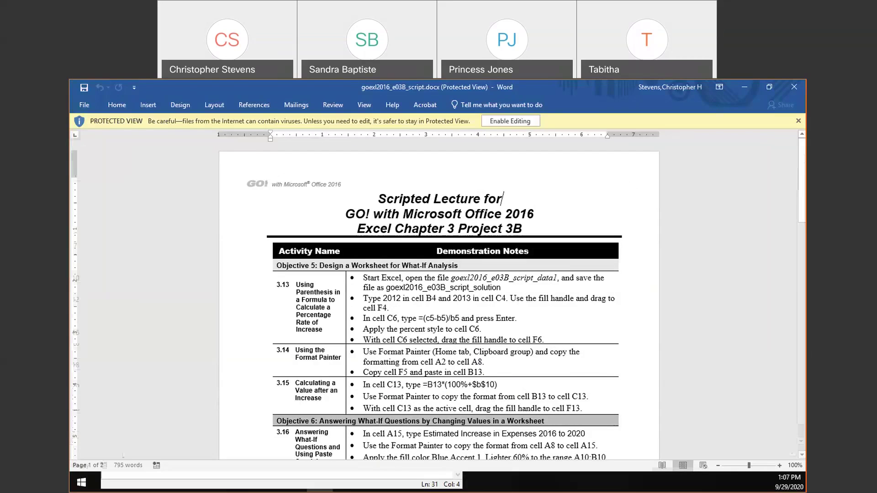
Switch back to the Excel workbook goexl2016_e03B_script_data1 and enable editing for it.
key("alt+Tab")
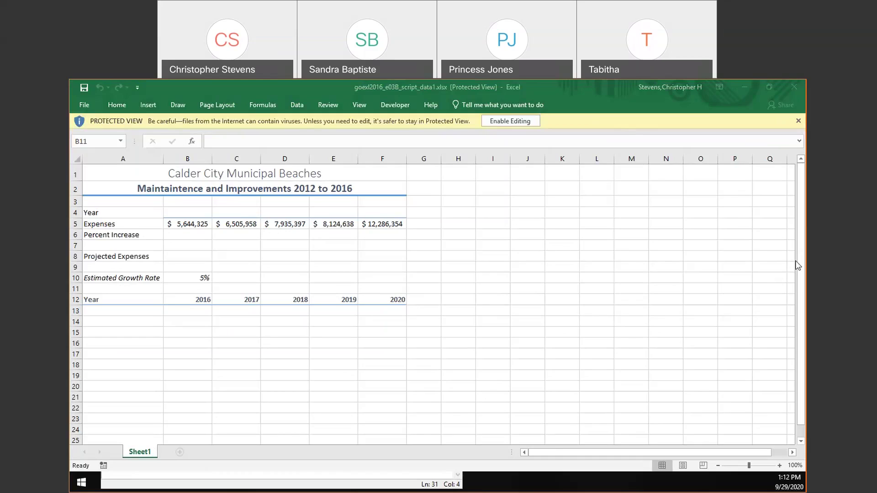
left_click(199, 235)
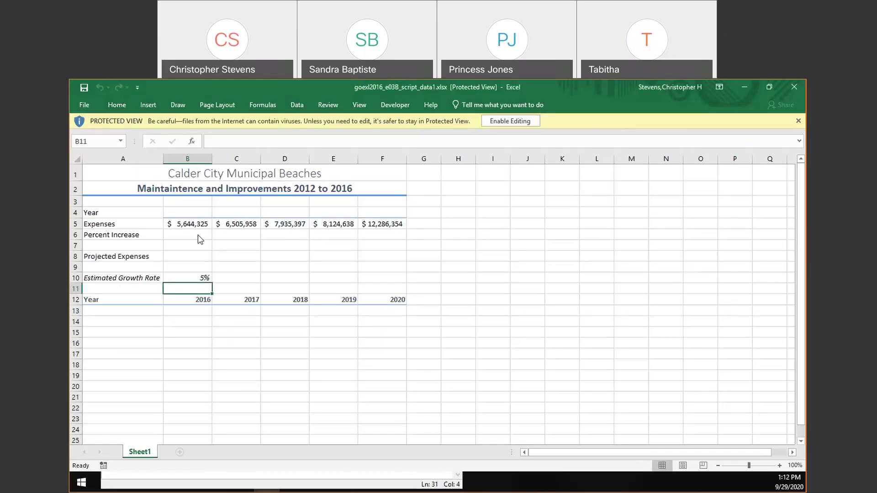
left_click(198, 235)
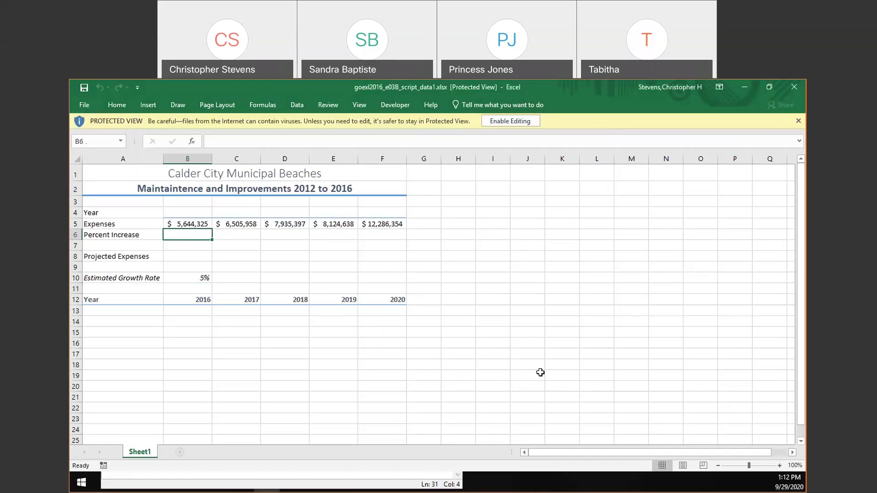
left_click(200, 216)
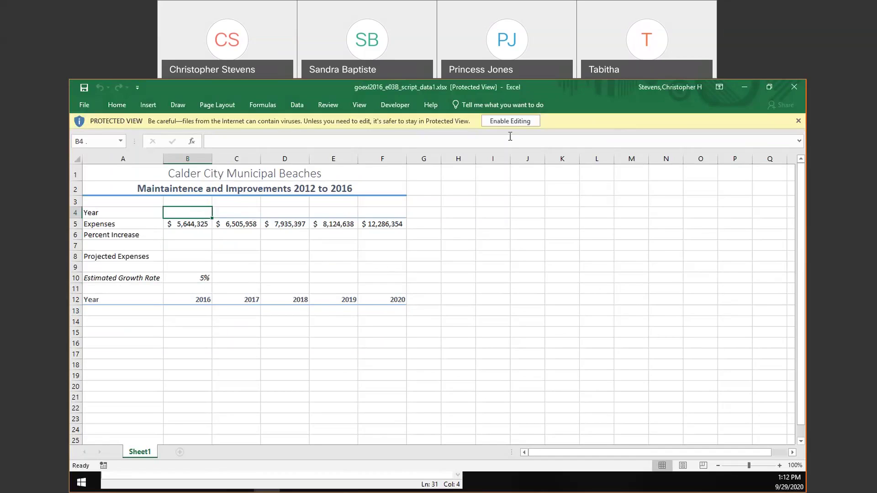
left_click(509, 121)
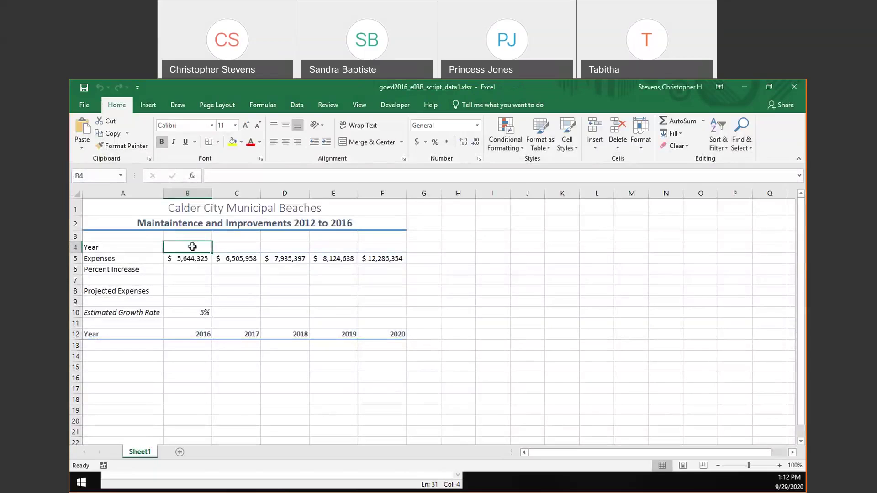
Enter the year 2012 in cell B4 and 2013 in cell C4.
double_click(192, 247)
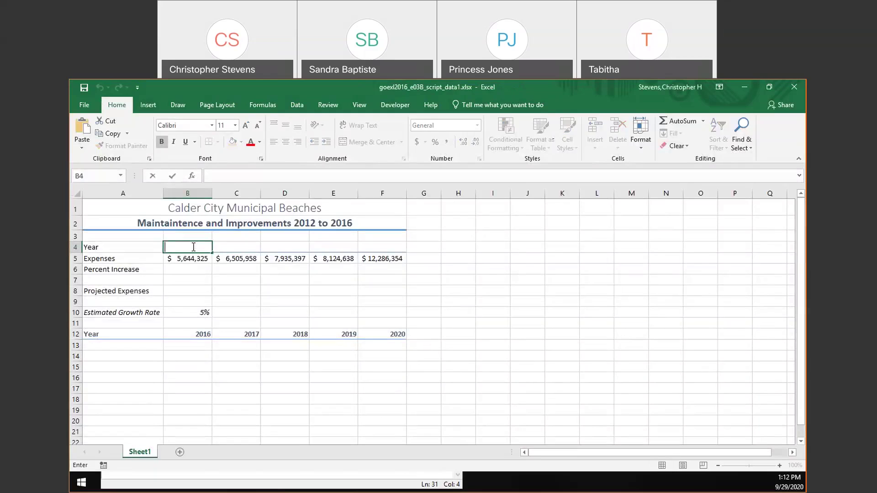
type("2012")
key("Tab")
type("2013")
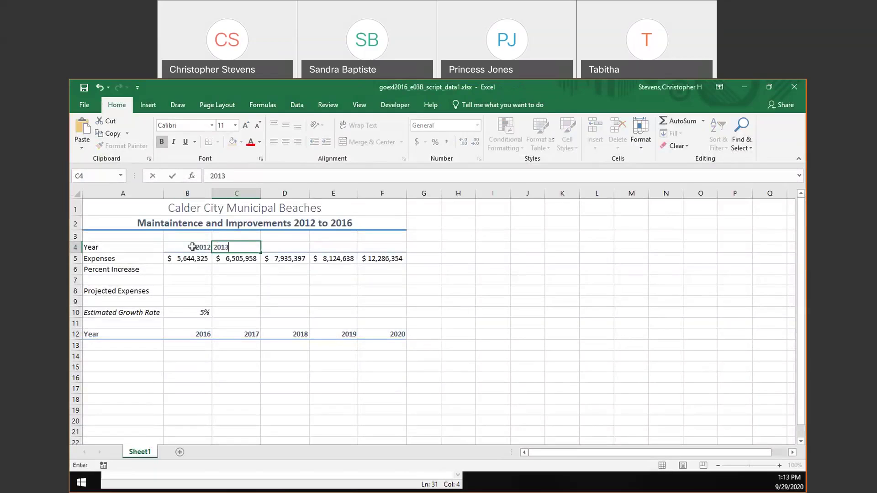
key("Tab")
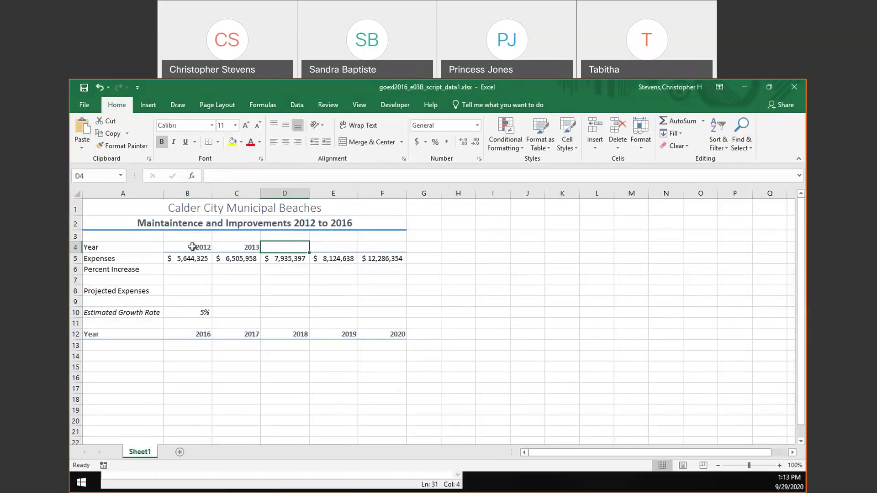
Extend the year series from B4:C4 across to cell F4 with the fill handle.
left_click(258, 250)
mouse_move(259, 251)
left_mouse_down()
mouse_move(288, 251)
mouse_move(260, 251)
left_mouse_up()
left_click_drag(203, 249, 243, 249)
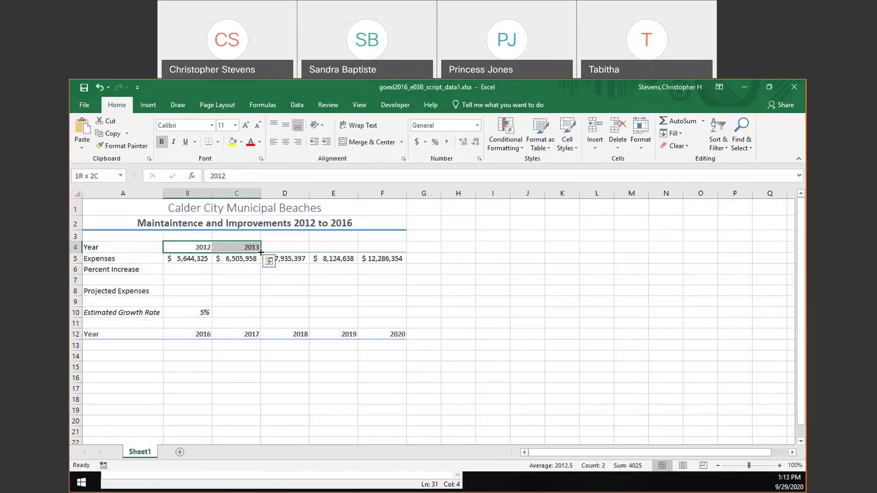
left_click_drag(261, 252, 387, 244)
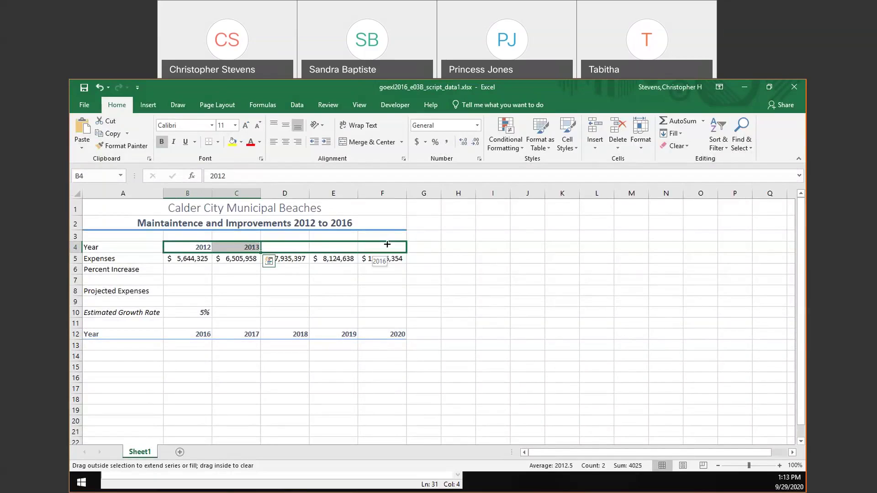
left_click_drag(387, 244, 386, 244)
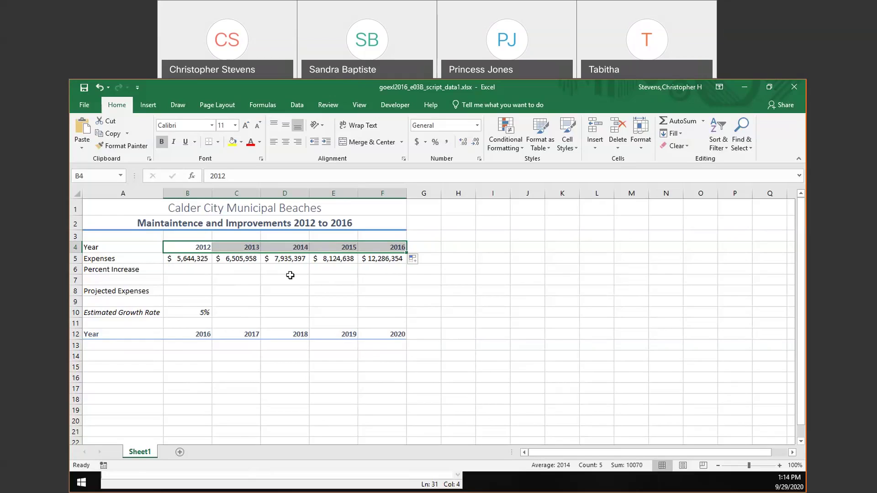
Enter the percent increase formula =(c5-b5)/b5 in cell C6.
left_click(192, 271)
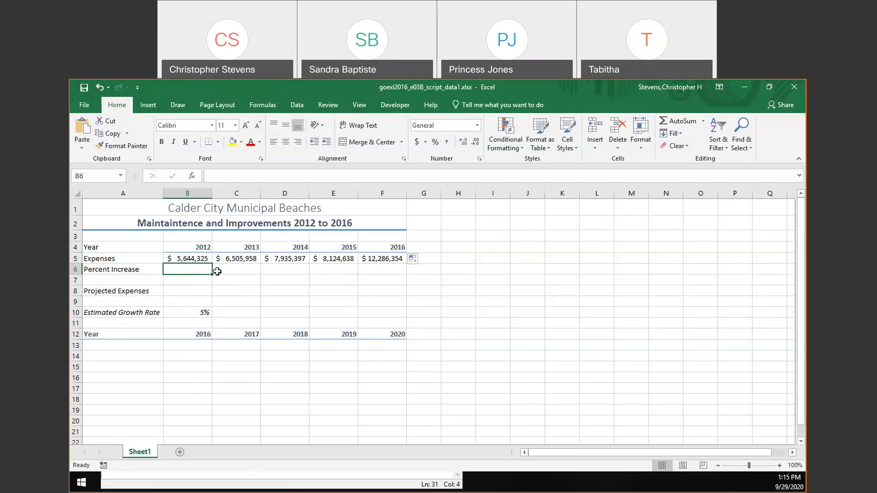
left_click(243, 269)
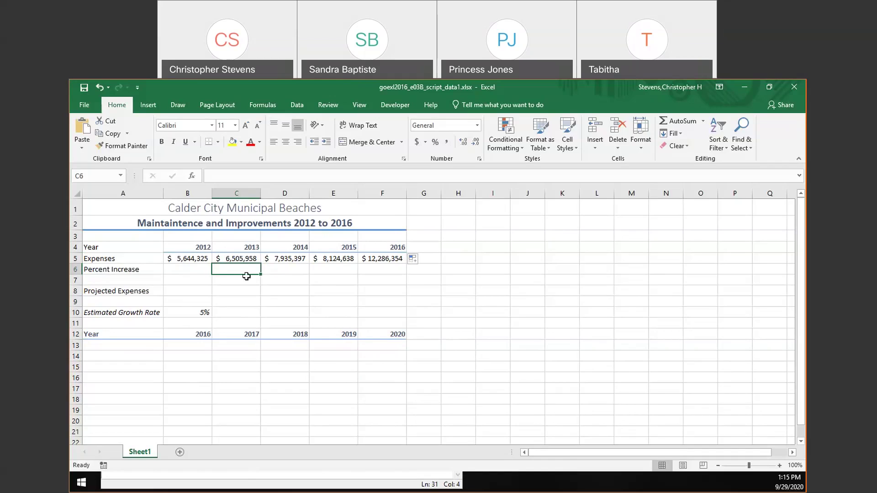
type("=")
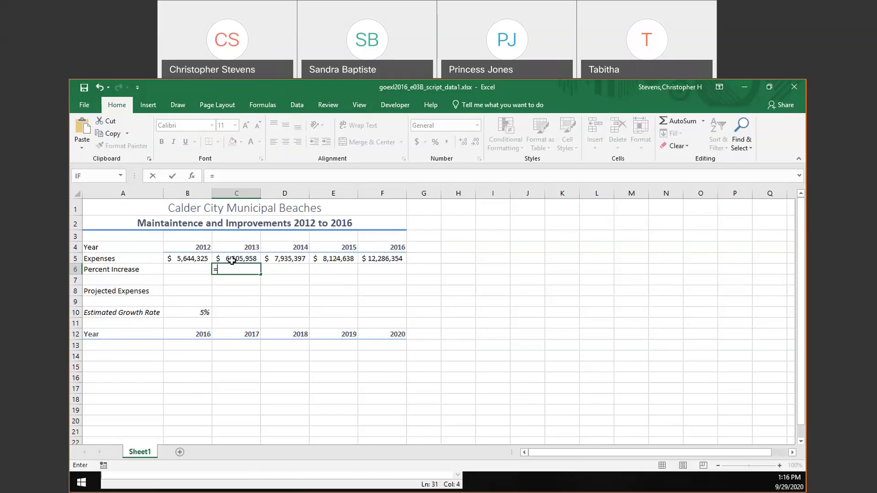
type("()")
key("Return")
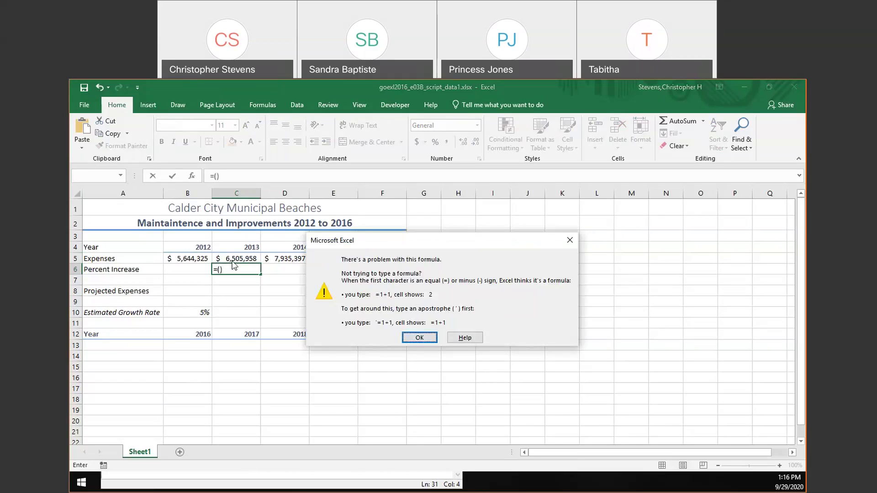
left_click(569, 240)
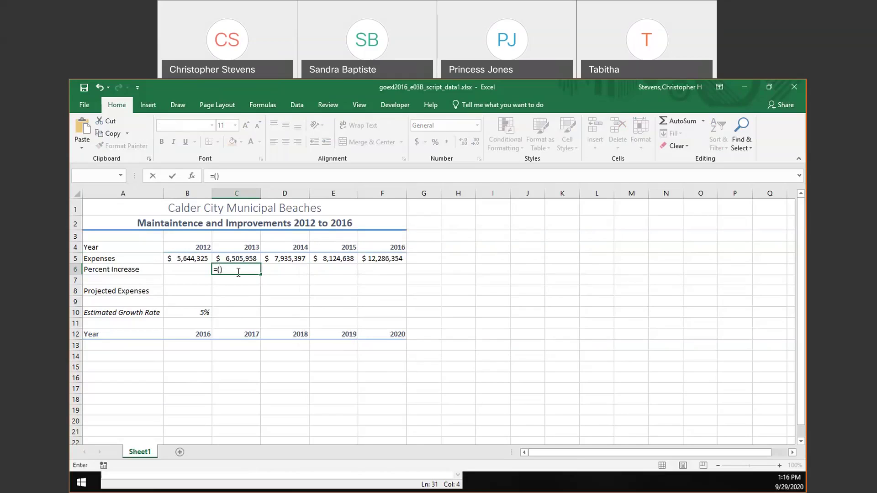
left_click(238, 272)
type("/b5")
left_click(219, 270)
type("c5-b")
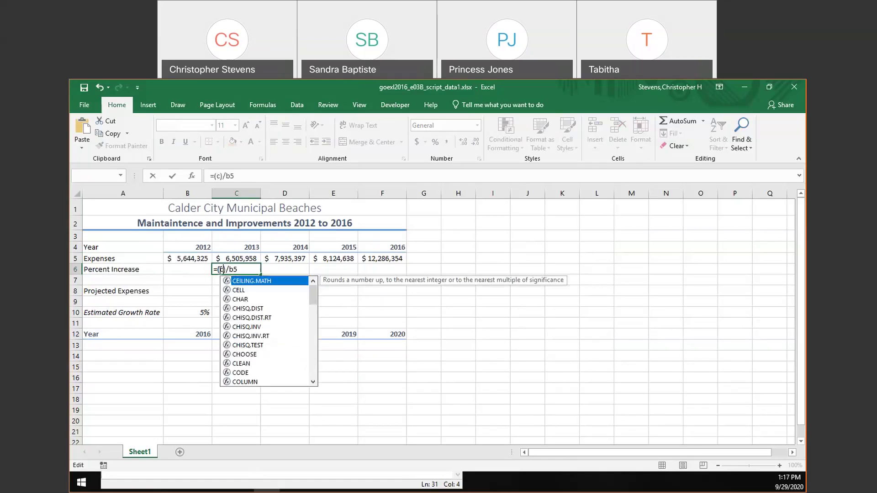
type("5")
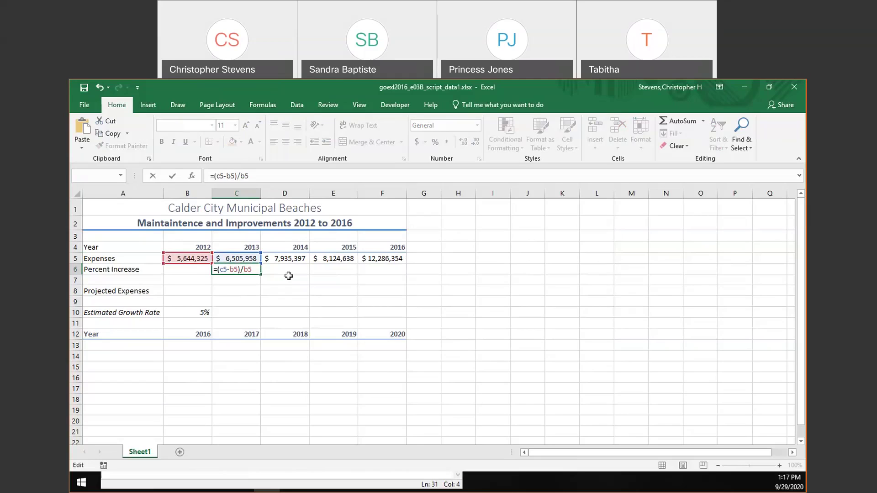
Apply the Percent Style to cell C6 and fill its formula across to F6, checking the copied formula in D6.
left_click(246, 270)
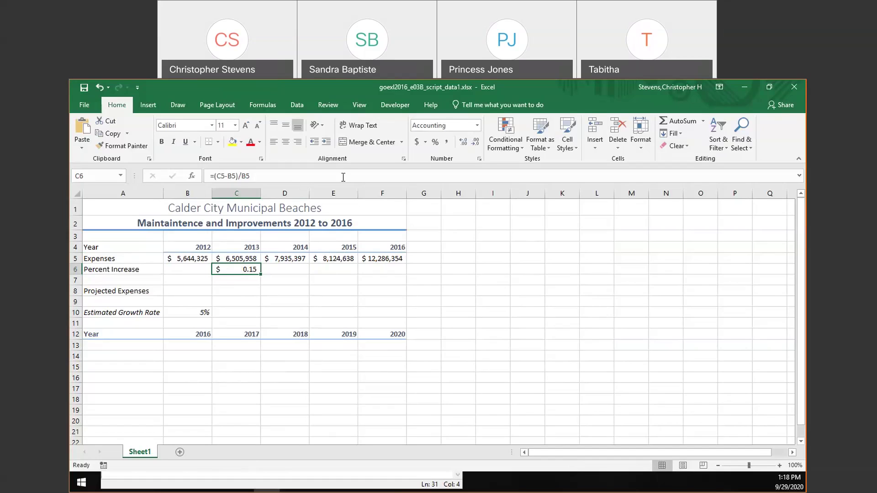
left_click(437, 144)
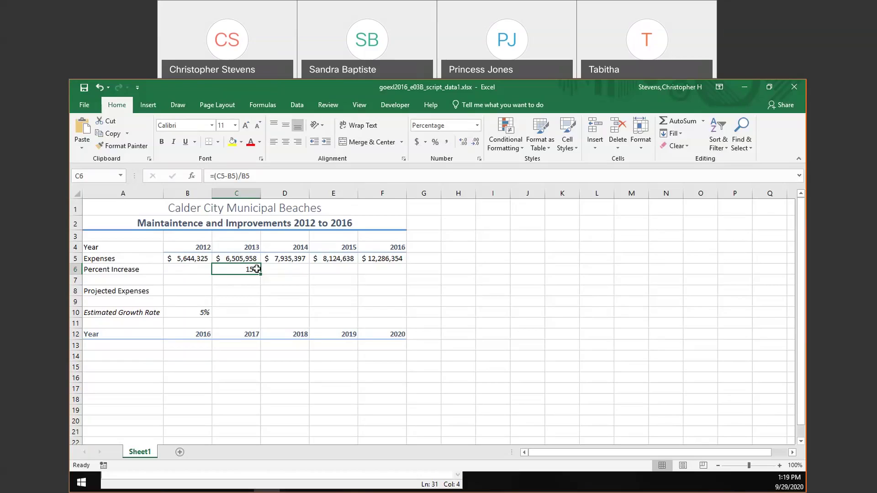
left_click_drag(261, 274, 386, 269)
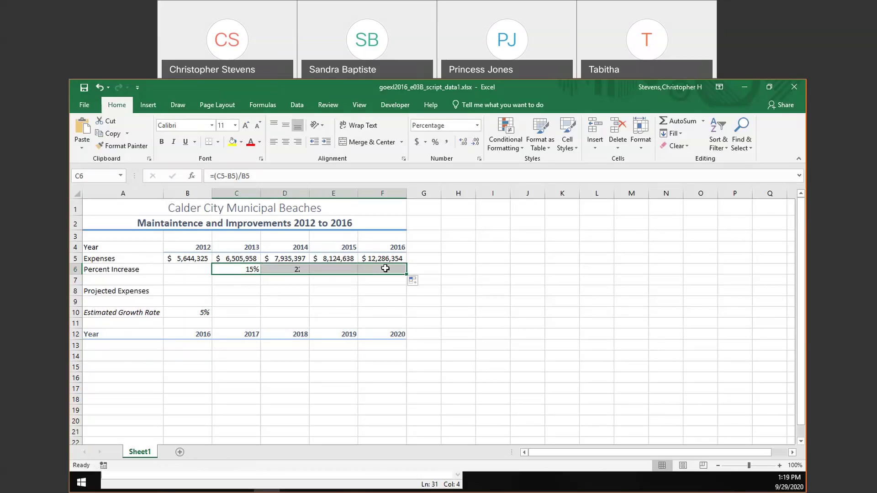
left_click(291, 273)
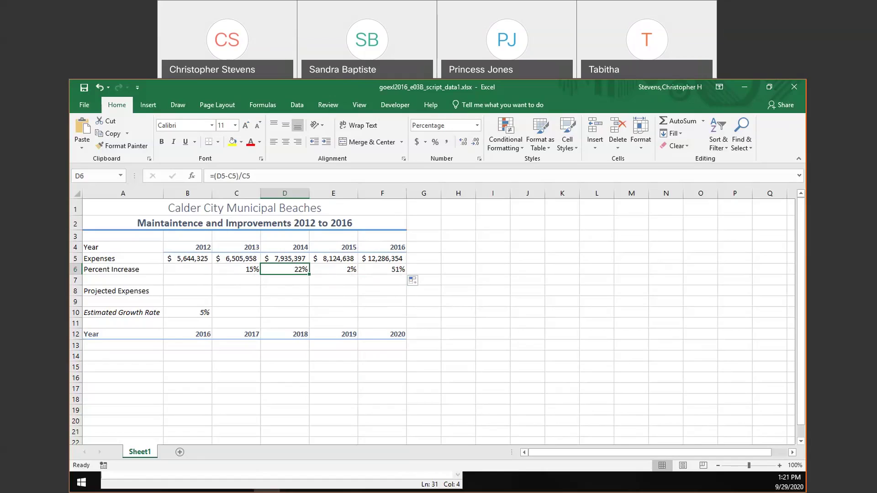
key("alt+Tab")
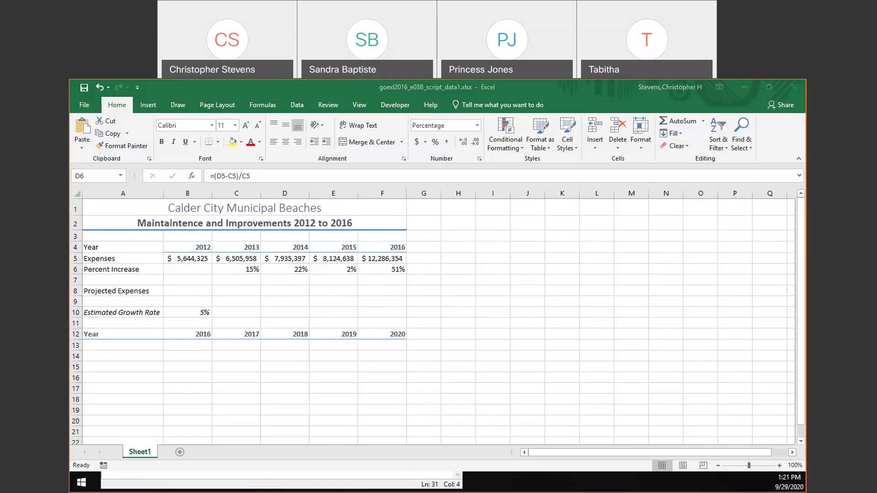
key("alt+Tab")
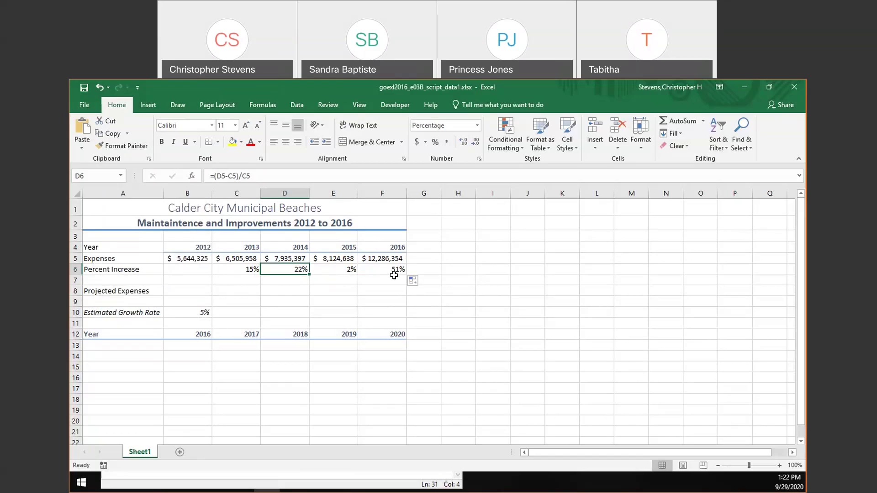
Copy the subtitle formatting from A2 to the Projected Expenses heading in A8 with Format Painter, checking the cell style of both.
left_click(203, 222)
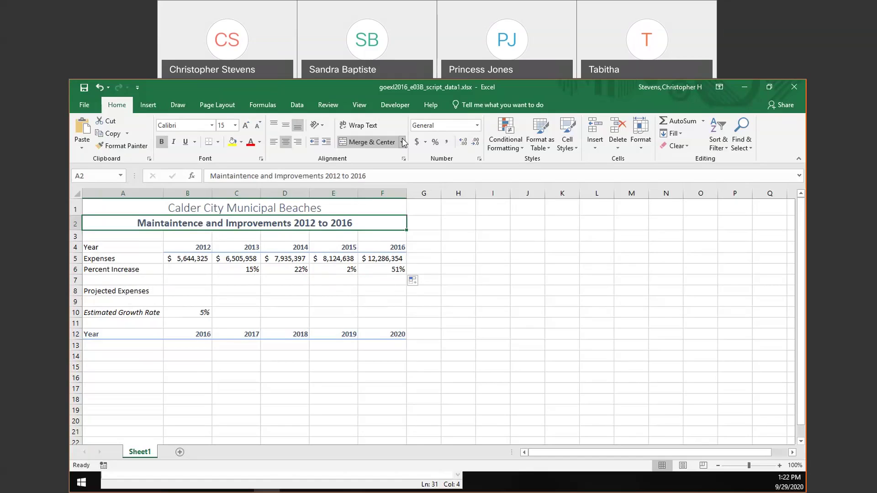
left_click(567, 139)
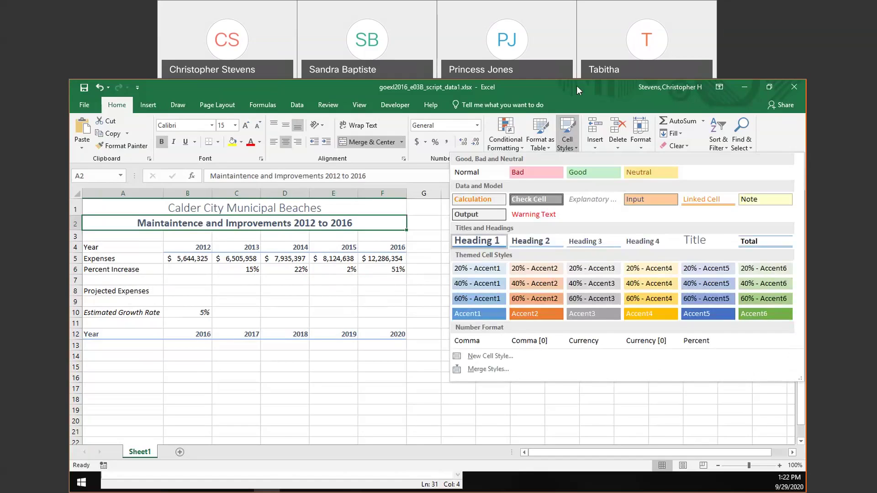
left_click(576, 146)
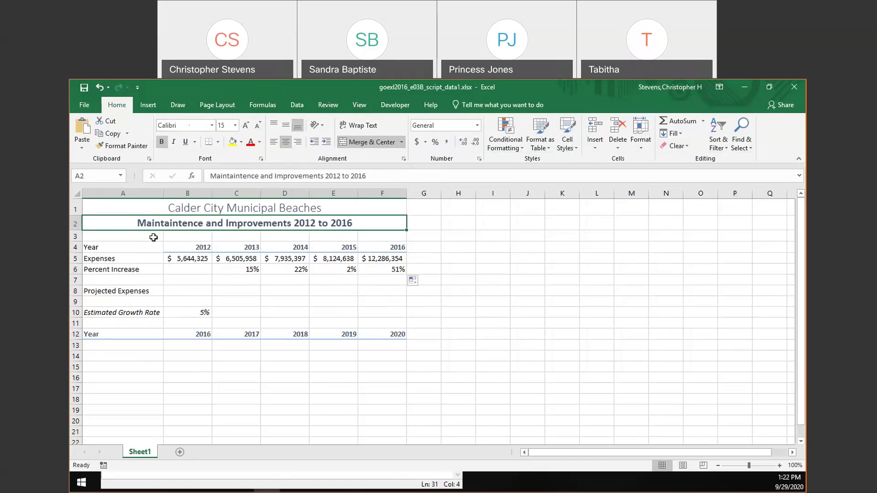
left_click(135, 147)
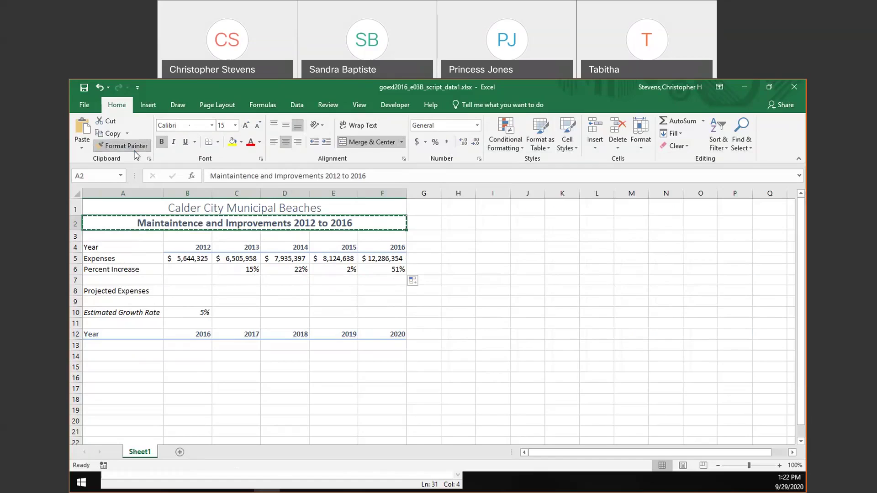
left_click(127, 291)
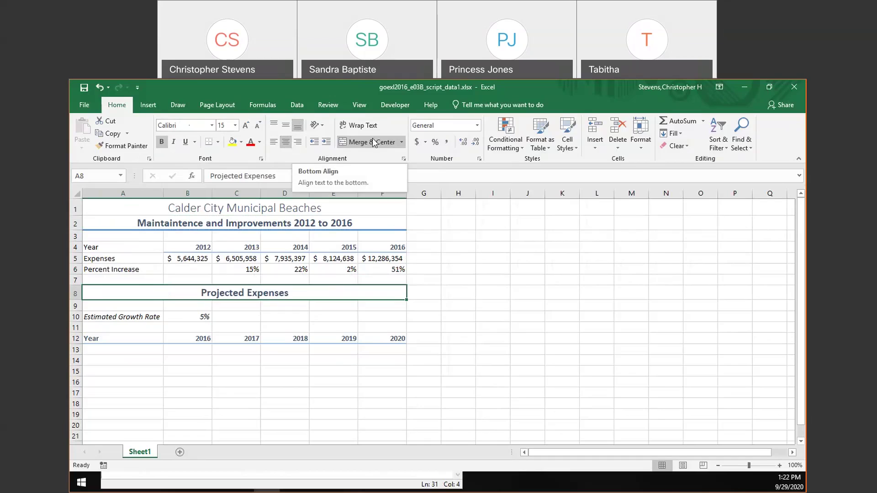
left_click(576, 153)
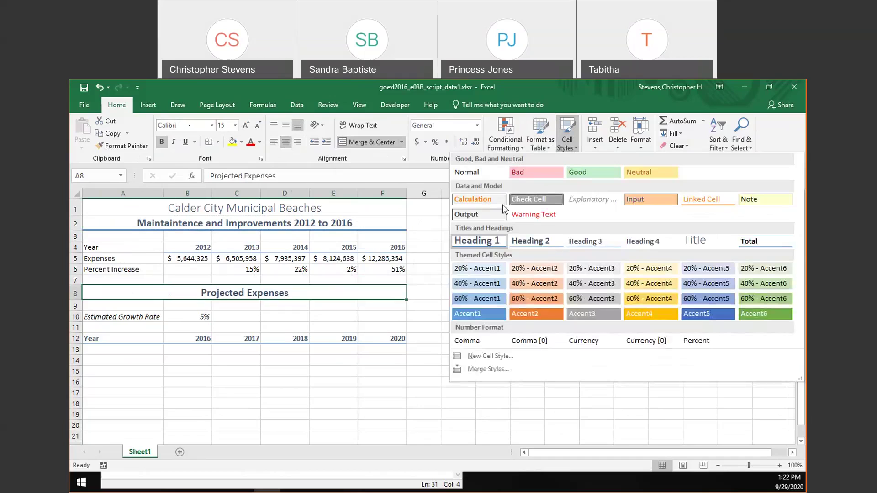
left_click(599, 83)
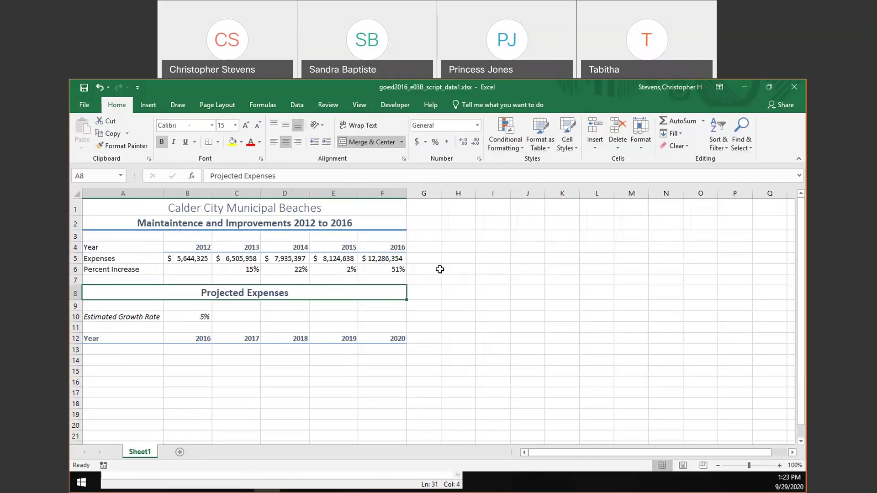
left_click(440, 291)
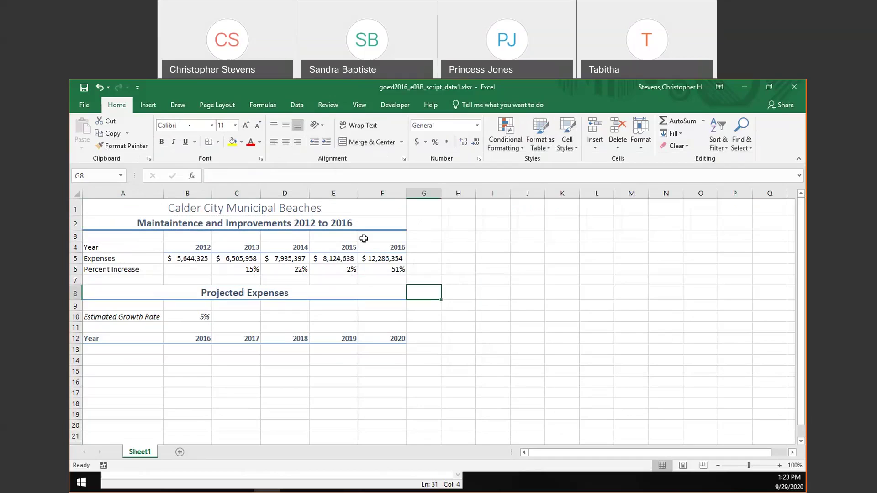
left_click(127, 147)
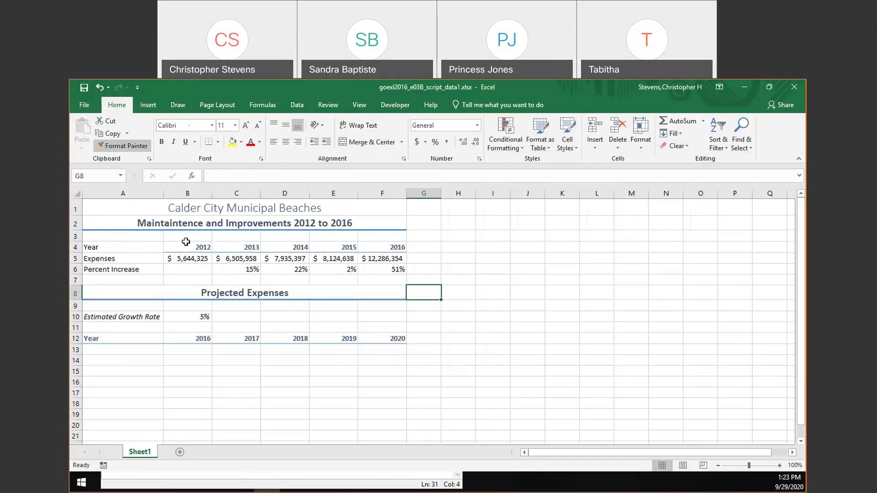
key("Escape")
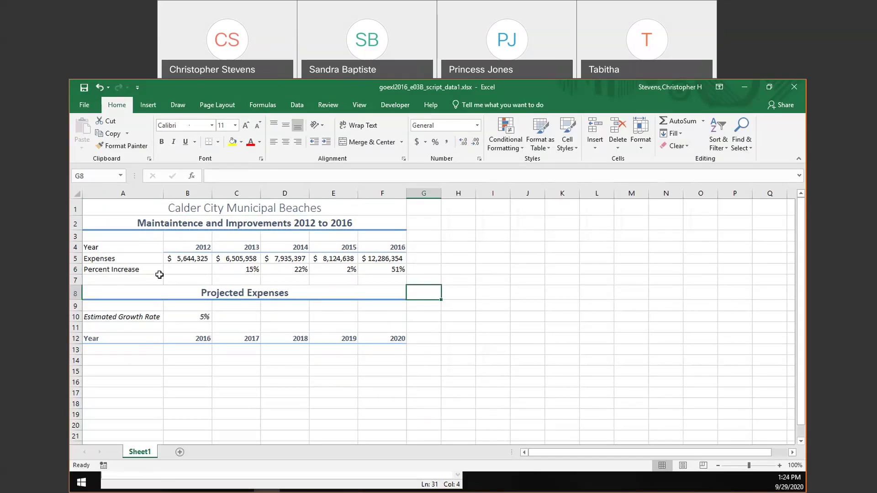
Copy the 2016 expenses amount from cell F5 into cell B13.
left_click(392, 257)
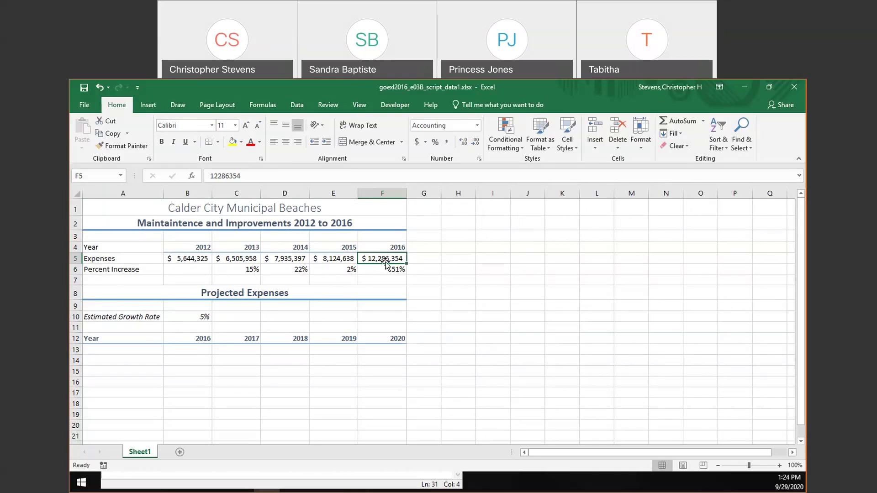
key("ctrl+c")
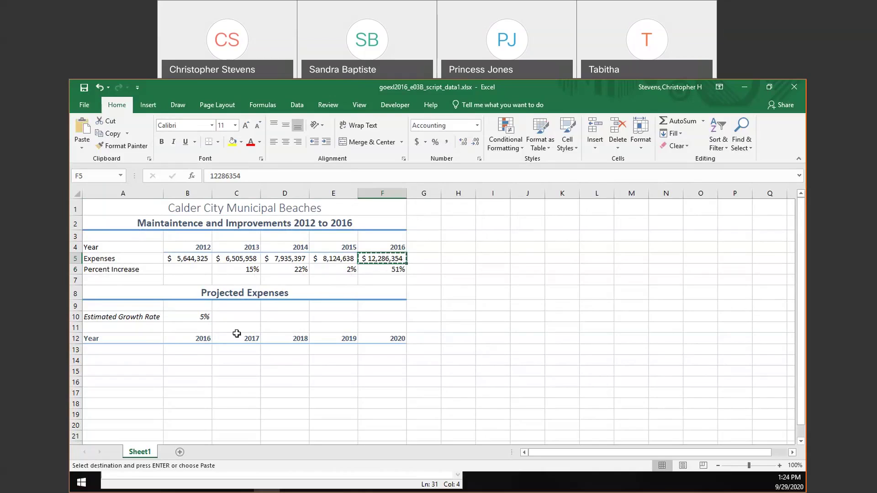
left_click(192, 353)
key("ctrl+v")
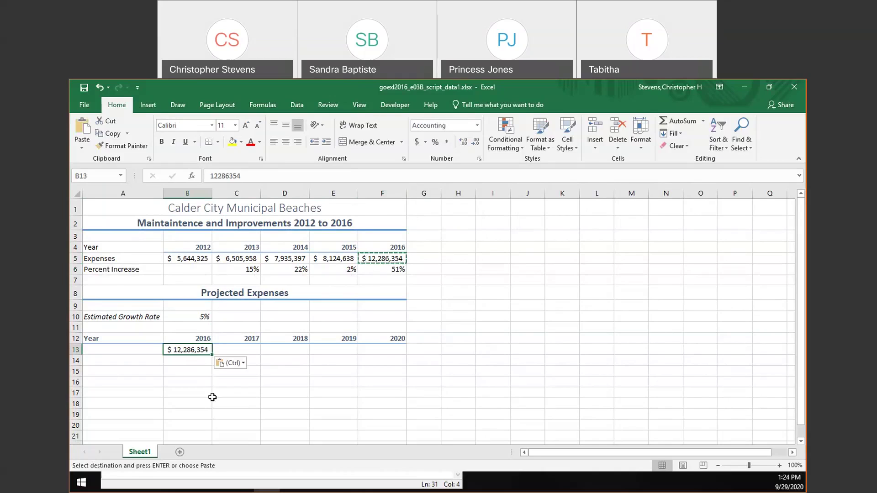
Enter the projected expenses formula =B13*(100%+B10) in cell C13.
left_click(247, 350)
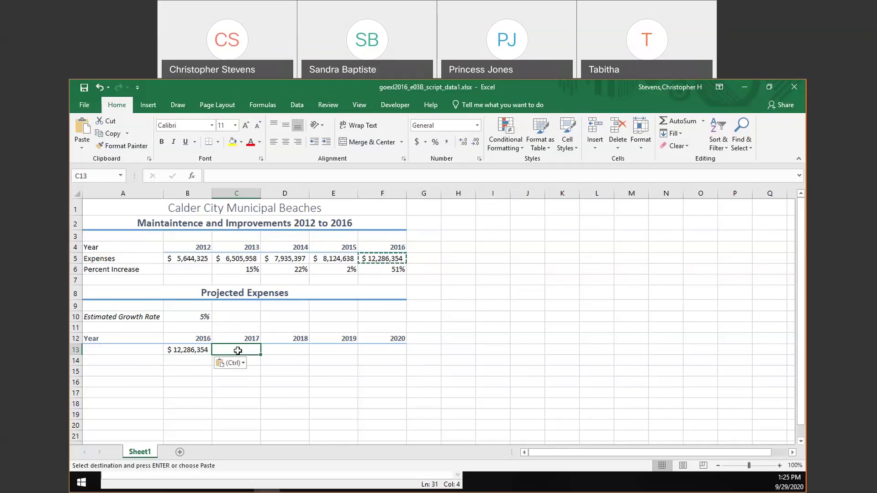
type("=")
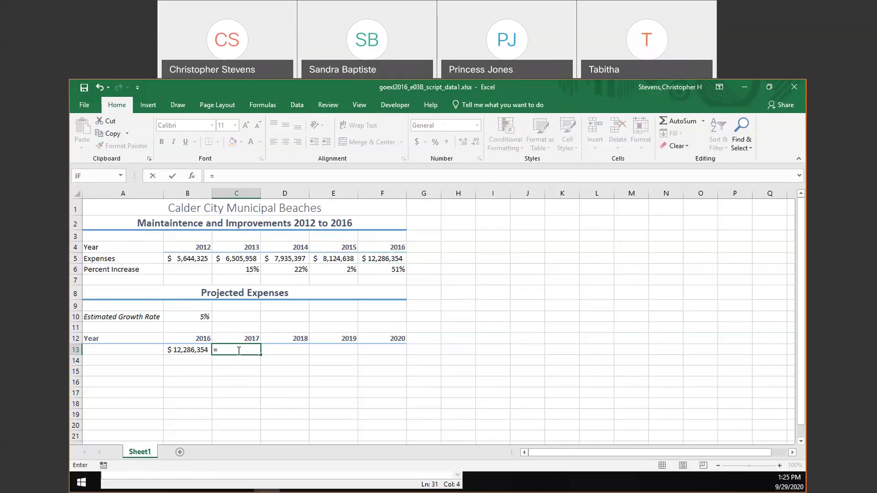
left_click(193, 351)
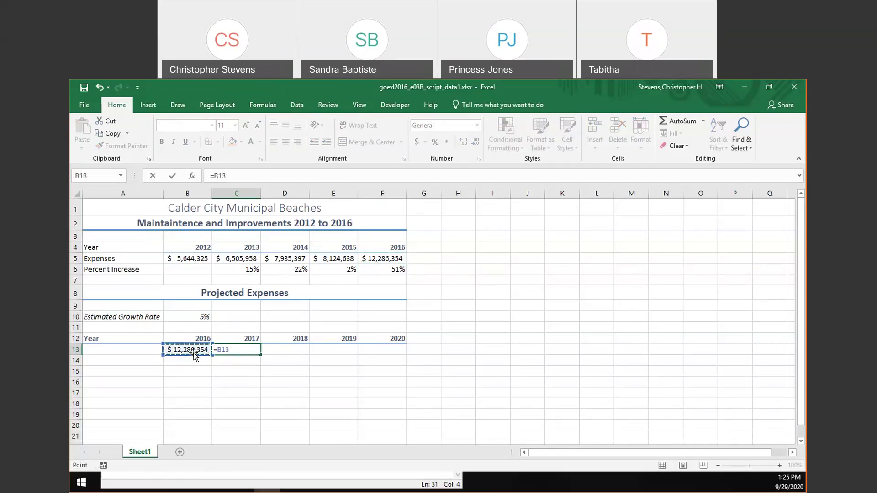
type("*(")
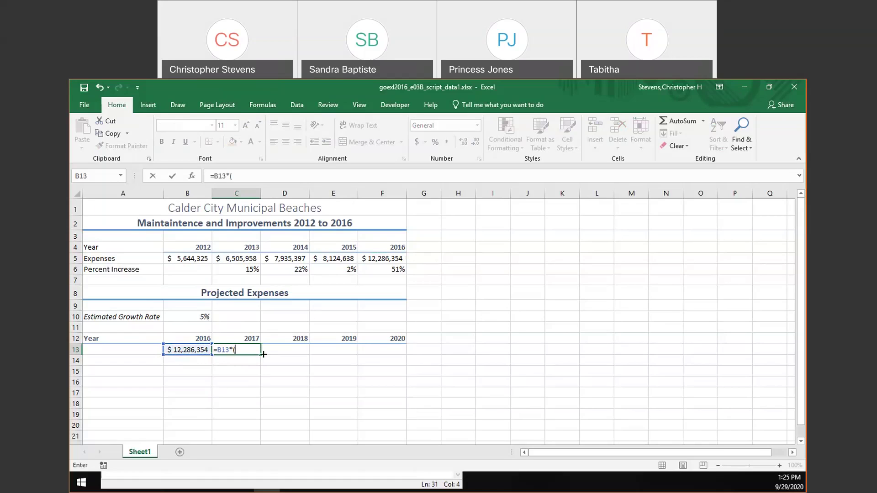
type("100%")
type("+")
left_click(196, 317)
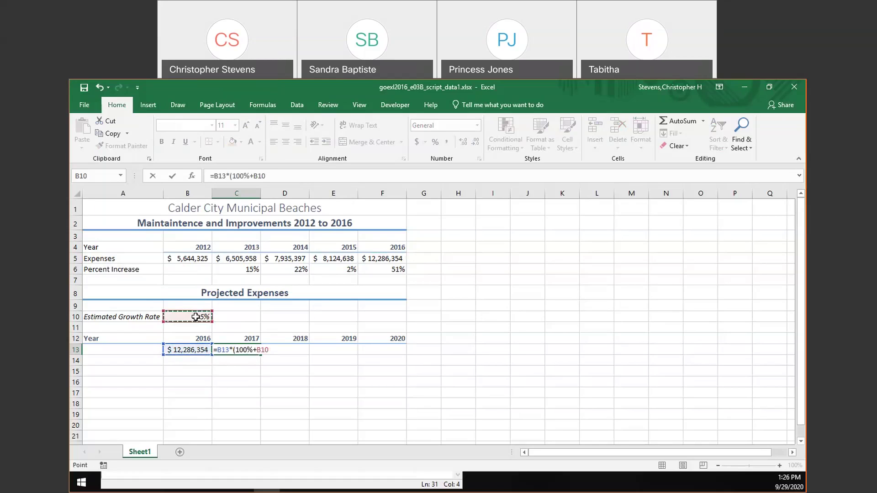
type(")")
key("Return")
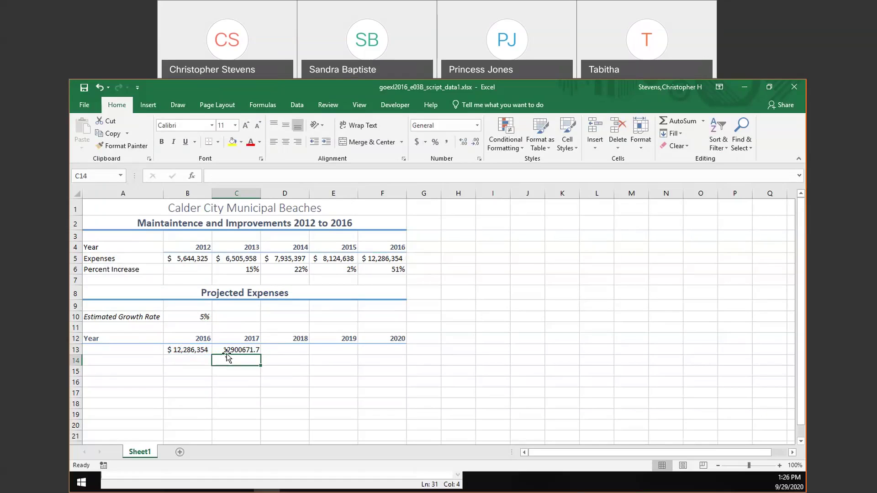
Review the cell references in the C13 formula and fill it across to F13.
left_click(245, 350)
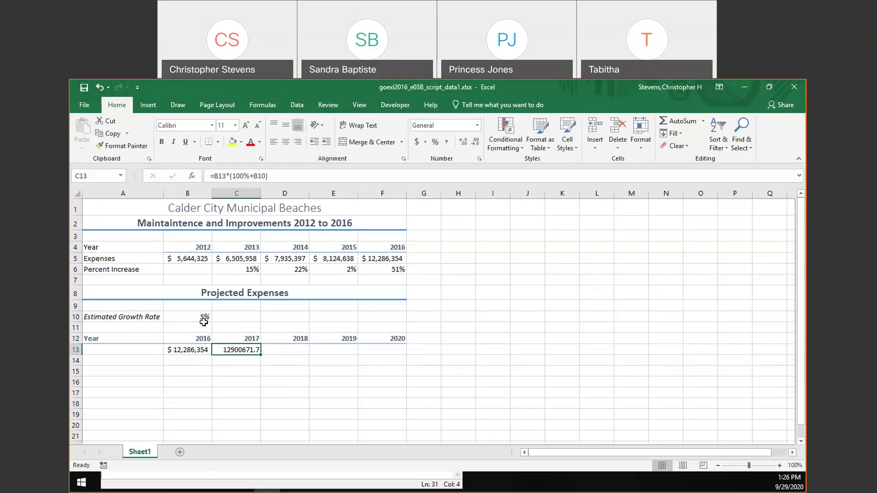
double_click(252, 352)
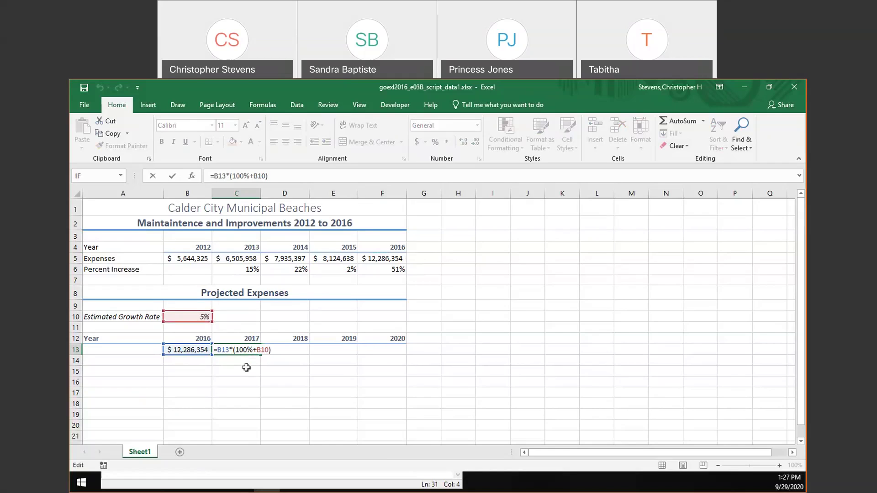
key("Return")
left_click(247, 350)
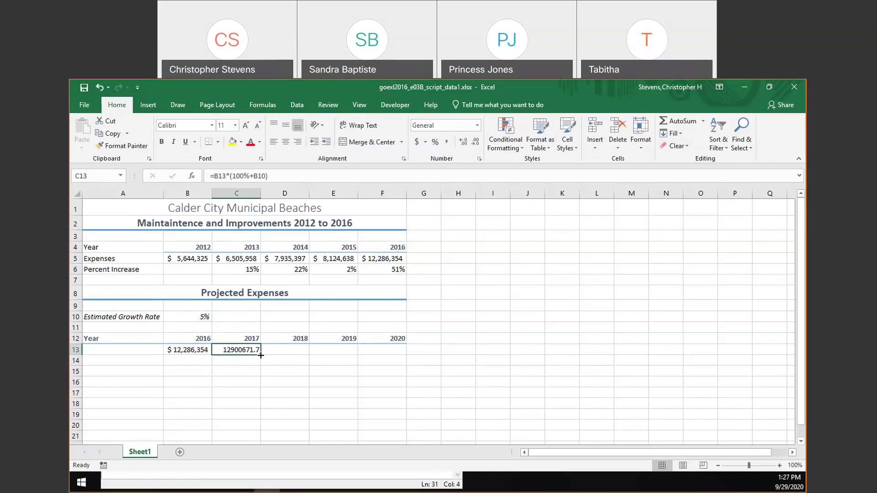
left_click_drag(260, 355, 260, 355)
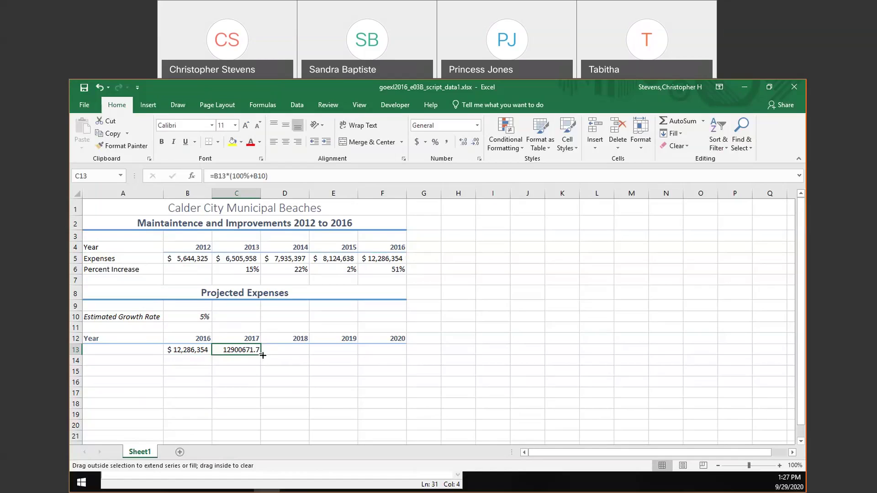
left_click_drag(282, 353, 396, 350)
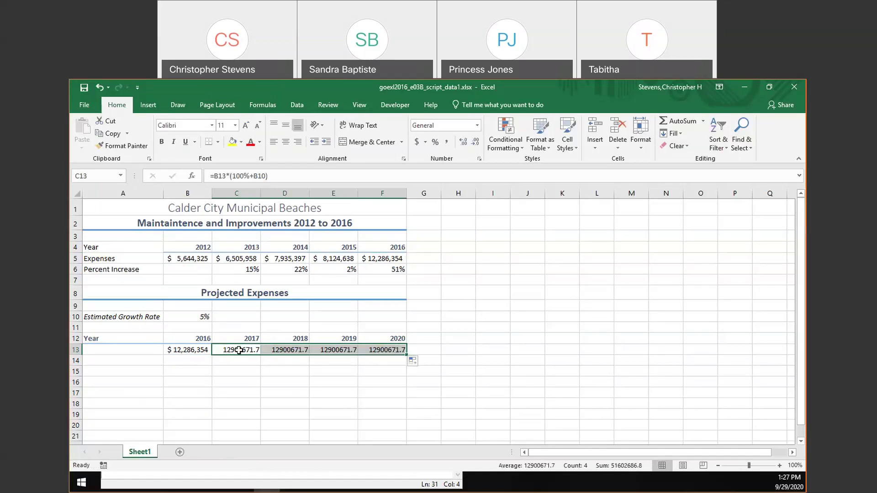
Inspect the cell references in the copied formulas in D13, E13 and F13.
left_click(290, 350)
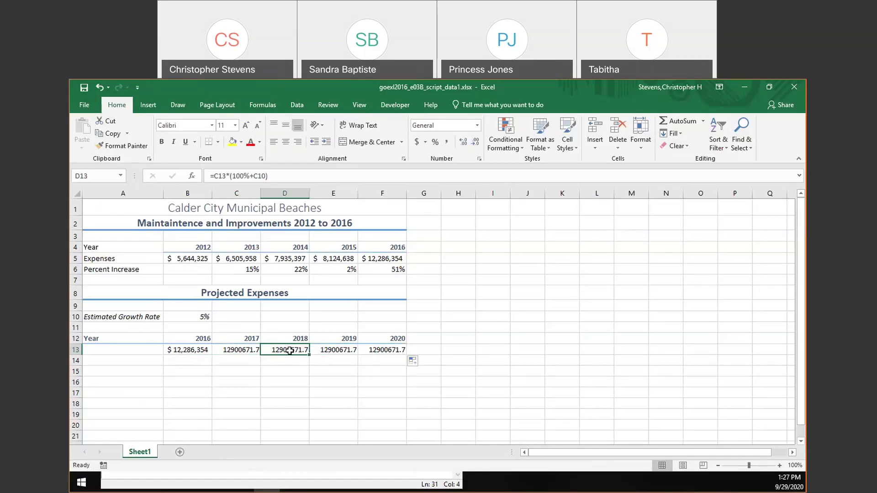
double_click(289, 350)
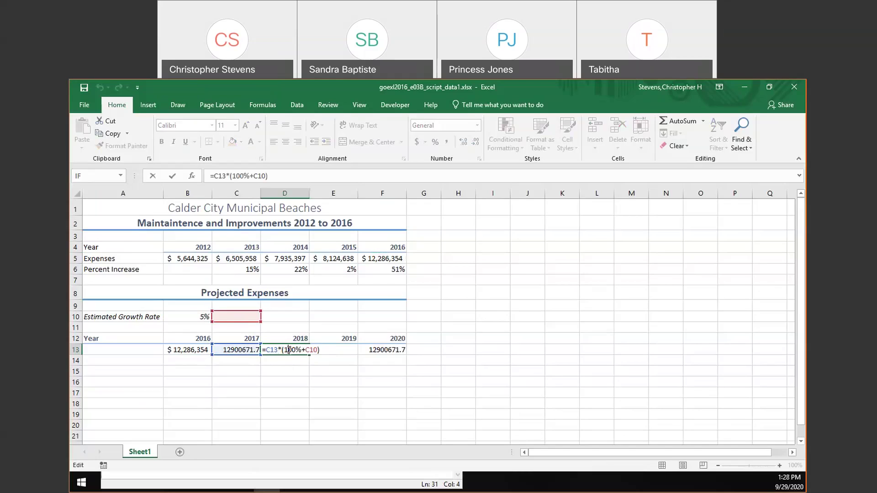
key("Return")
double_click(327, 351)
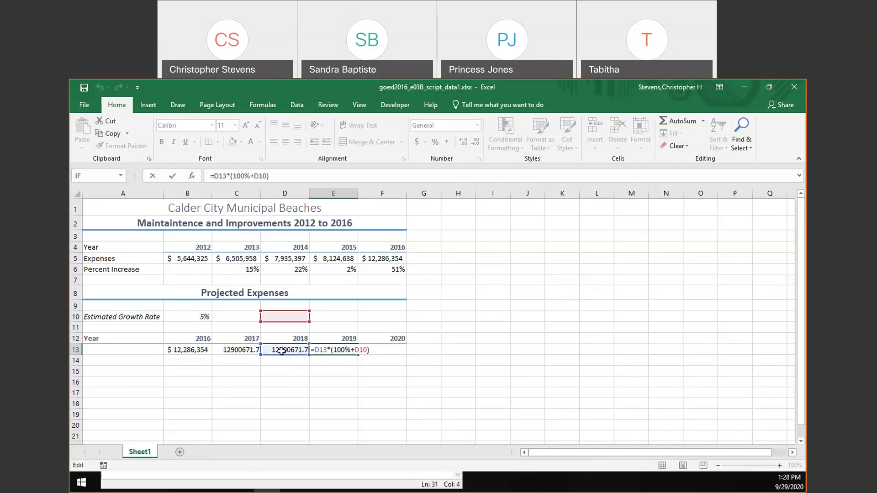
key("ctrl+Return")
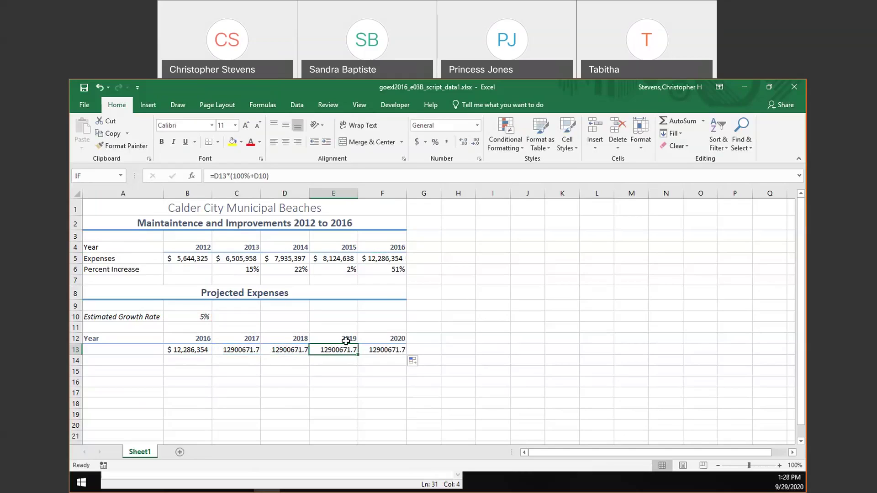
double_click(383, 350)
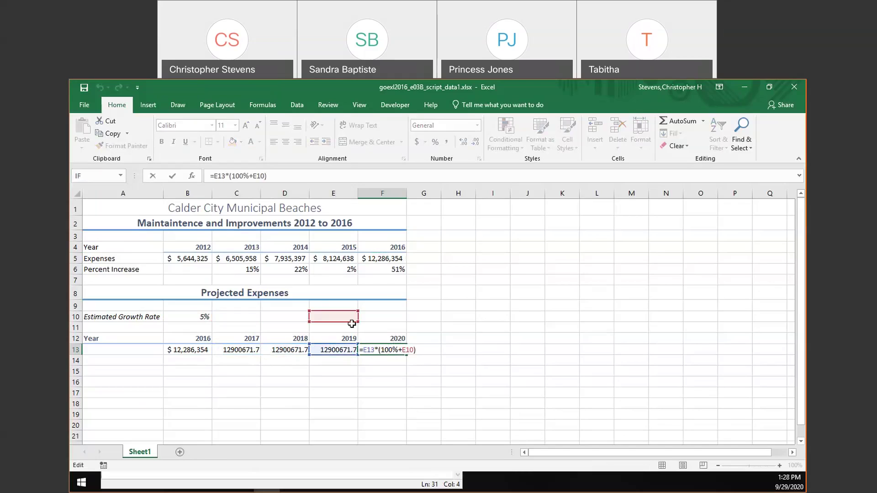
key("Escape")
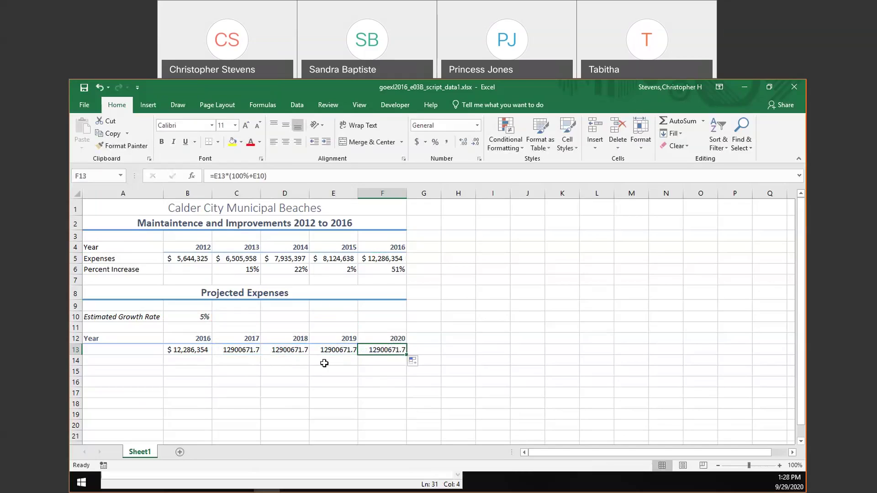
Make the growth rate reference absolute in cell C13, changing the formula to =B13*(100%+$B$10).
double_click(254, 351)
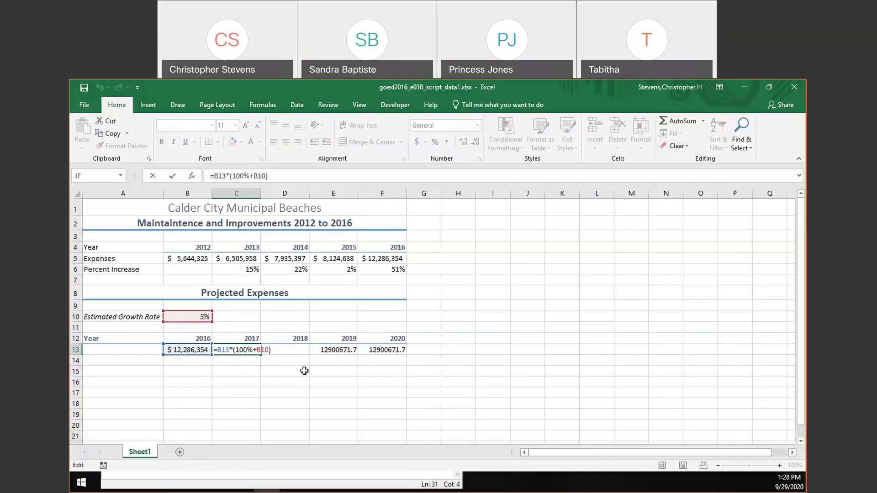
key("F4")
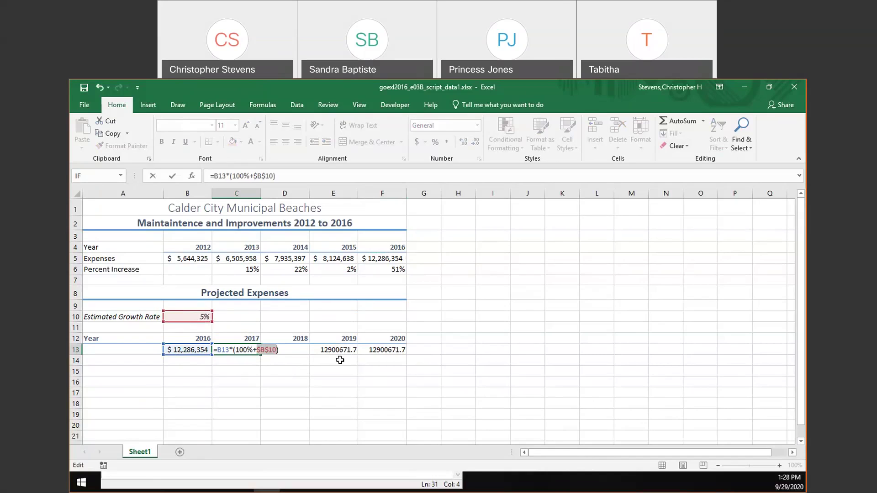
key("Return")
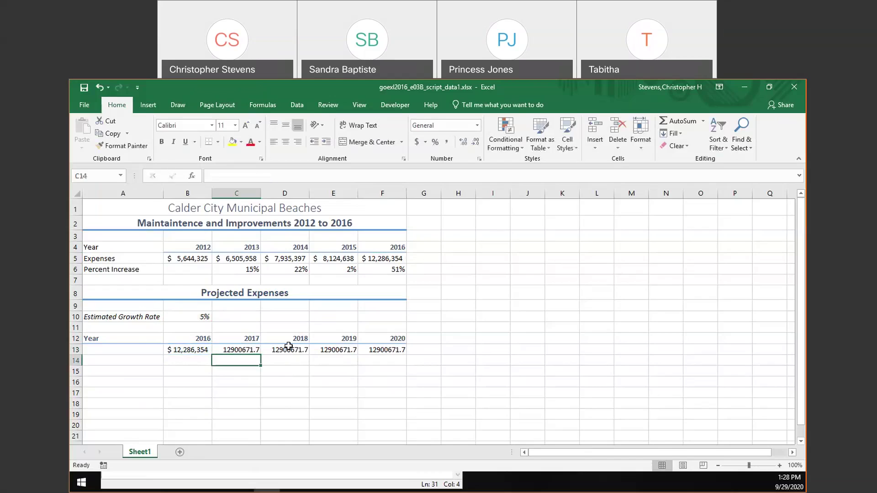
Fill the projected expenses formula in C13 across to F13.
left_click(254, 351)
left_click_drag(263, 355, 386, 351)
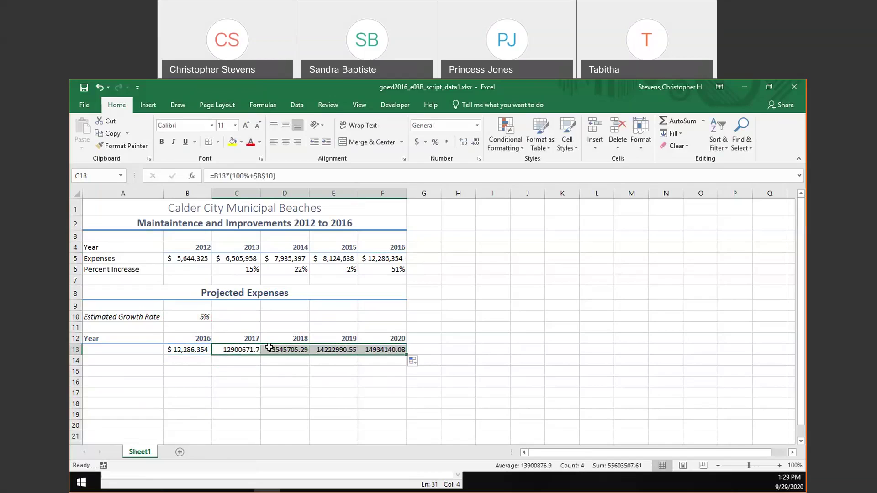
left_click(195, 346)
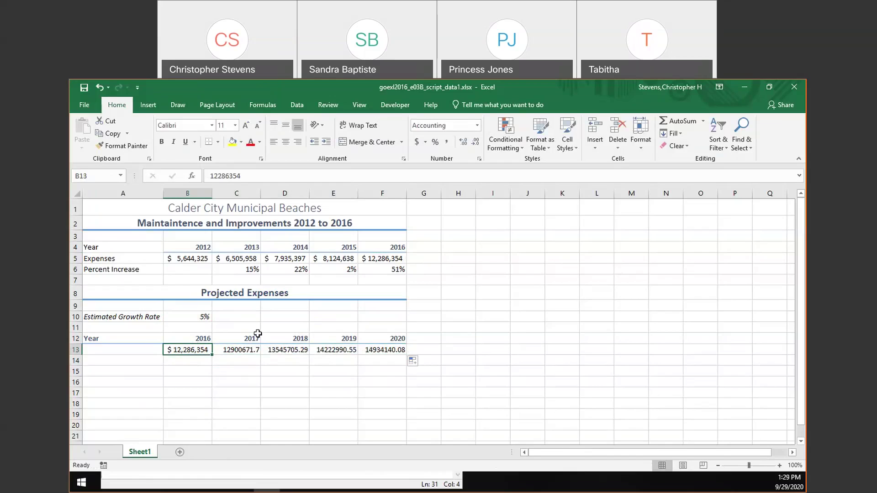
Undo the fill across row 13 and the absolute reference change in cell C13.
key("ctrl+z")
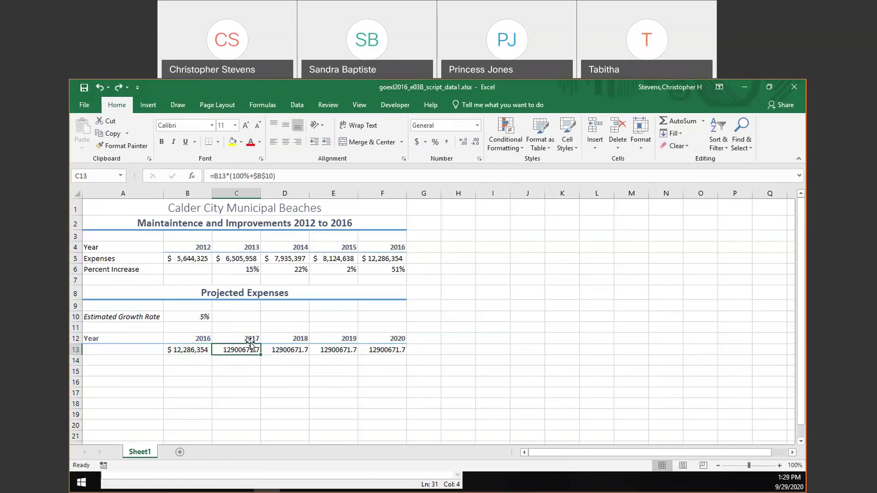
double_click(247, 349)
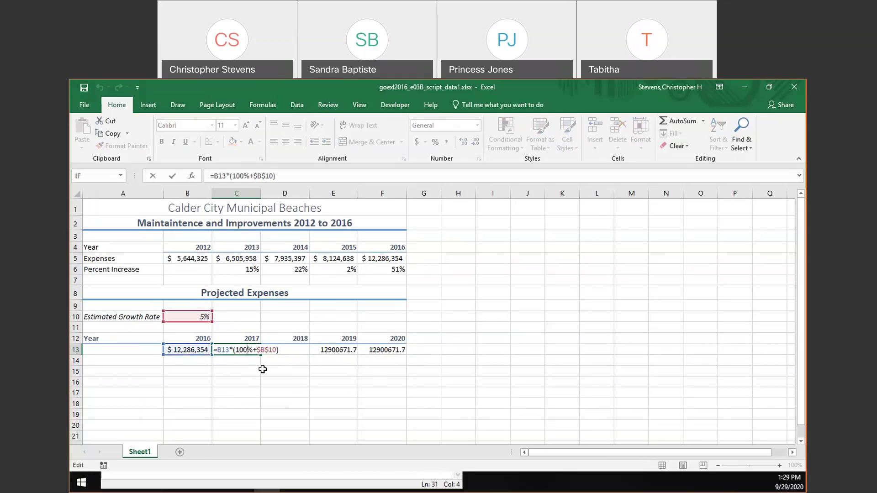
key("Escape")
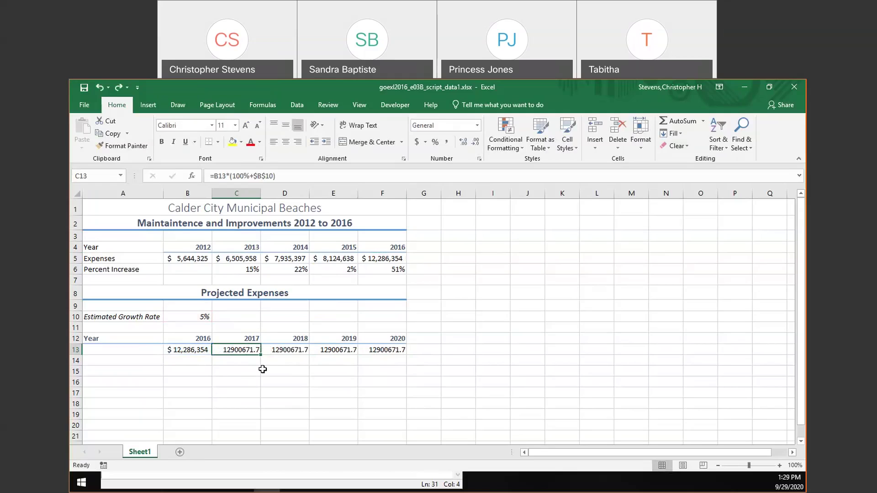
key("ctrl+z")
Inspect the relative cell references in the projected expenses formulas in C13, D13 and E13.
double_click(249, 348)
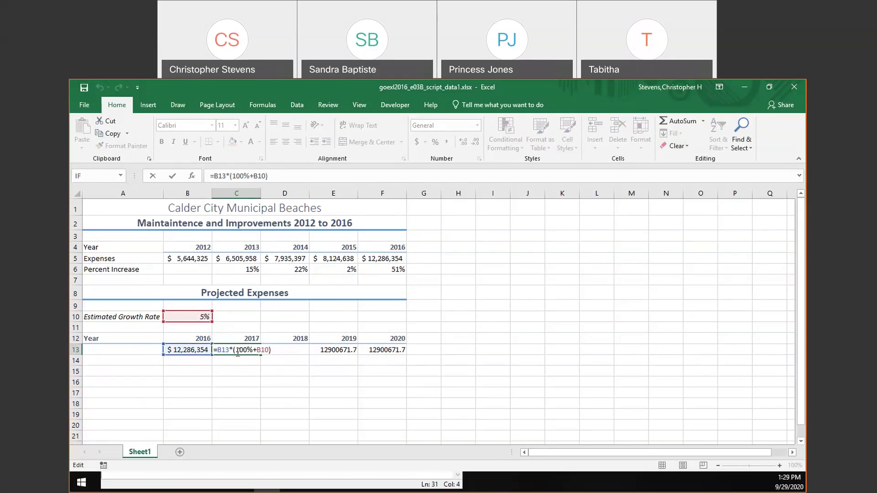
key("ctrl+Return")
left_click(302, 349)
double_click(313, 348)
key("ctrl+Return")
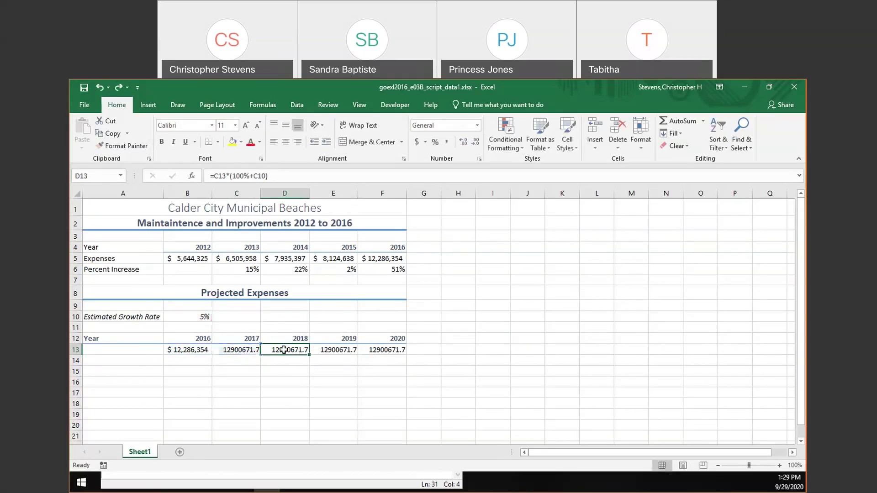
left_click(334, 348)
double_click(333, 349)
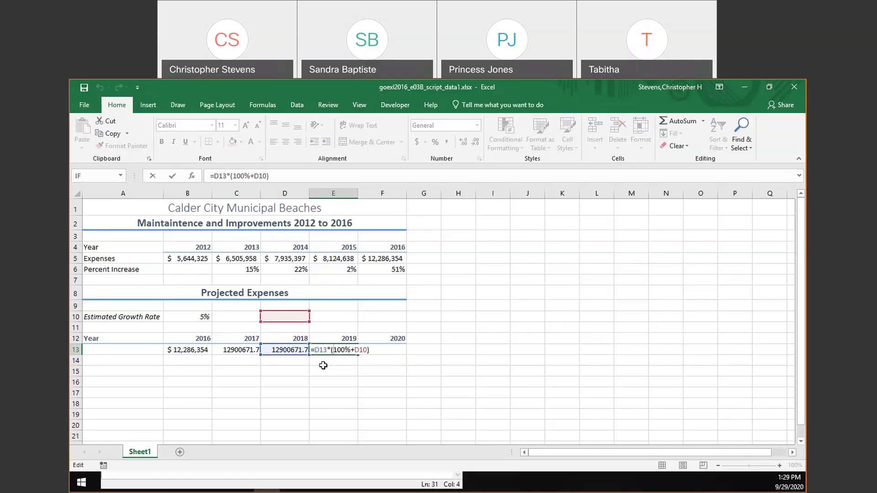
key("ctrl+Return")
Make the growth rate reference in C13 absolute so that the formula is =B13*(100%+$B$10).
double_click(231, 350)
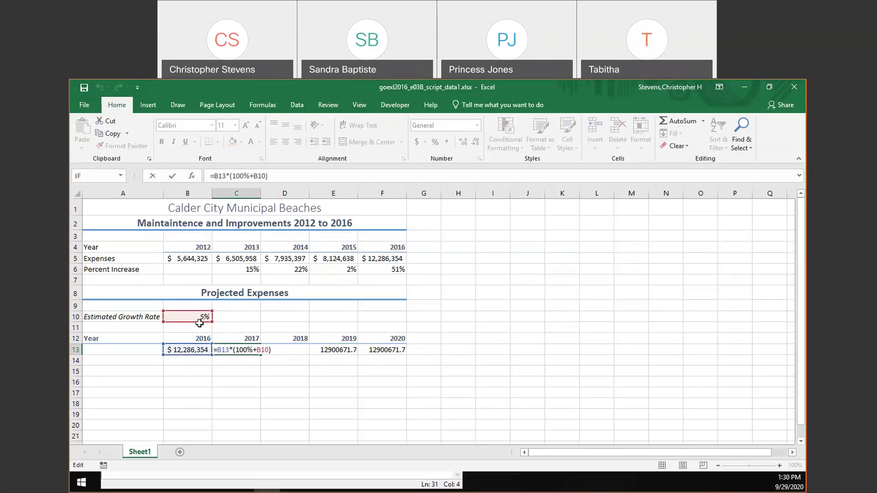
left_click(261, 350)
key("F4")
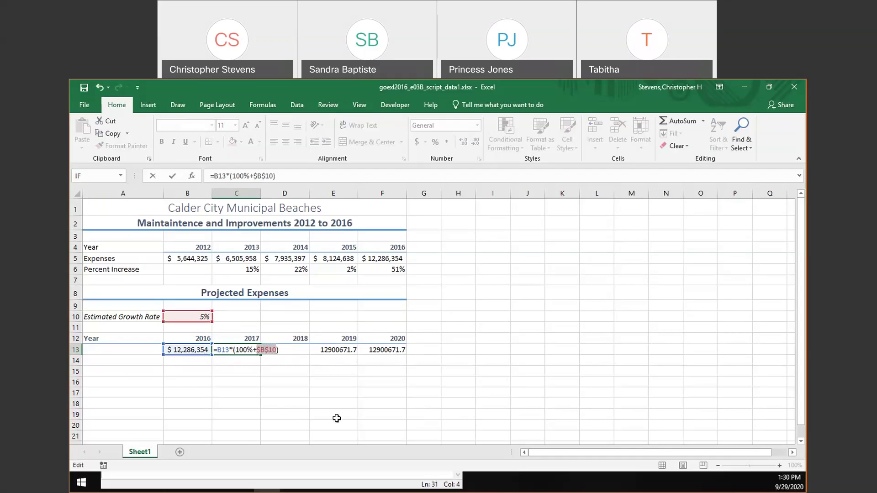
left_click(268, 363)
Fill the formula with the absolute reference from C13 across to F13.
left_click(254, 349)
left_click_drag(261, 355, 395, 352)
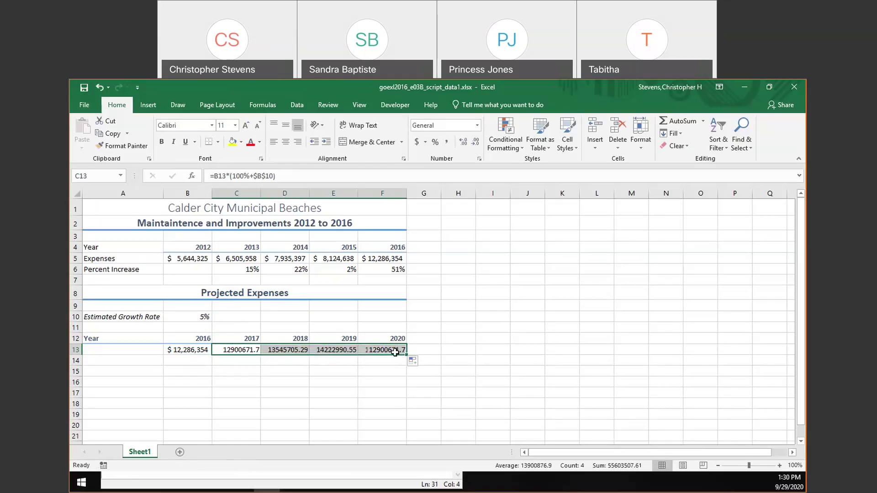
left_click(250, 359)
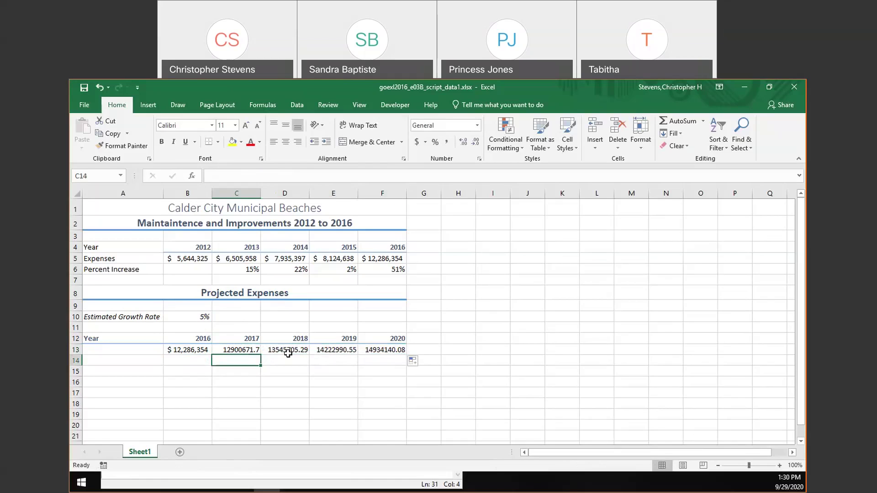
Check the references to the previous year and to $B$10 in the copied formulas in D13, E13 and F13.
left_click(288, 350)
double_click(296, 350)
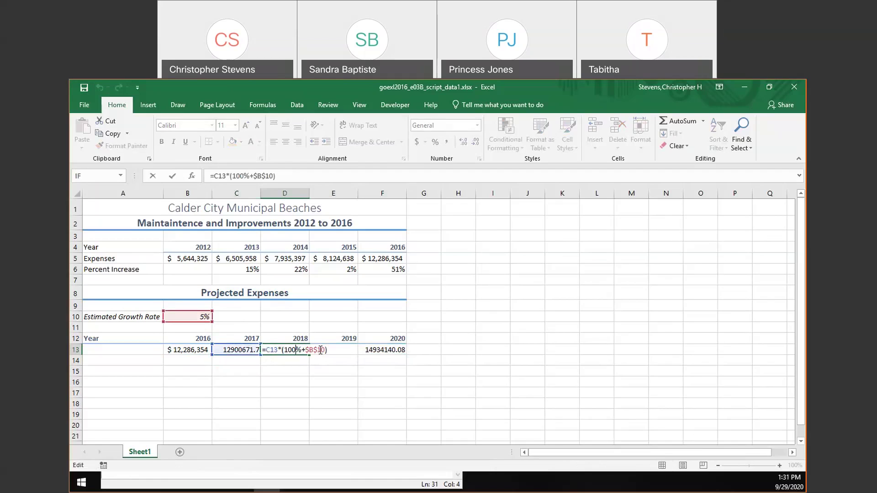
key("Escape")
left_click(319, 350)
double_click(319, 350)
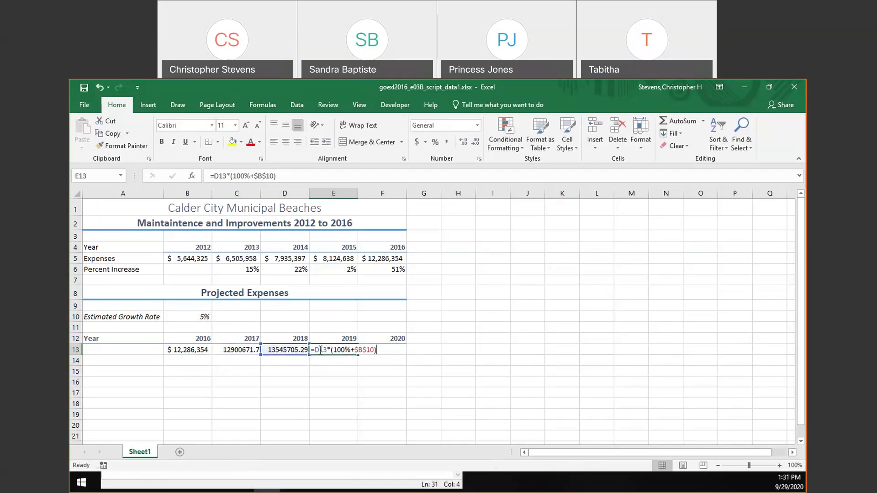
key("Escape")
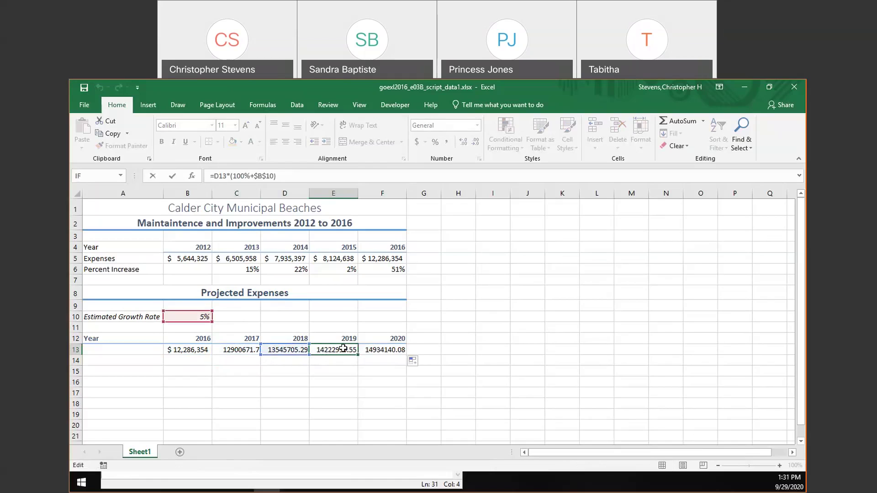
double_click(379, 349)
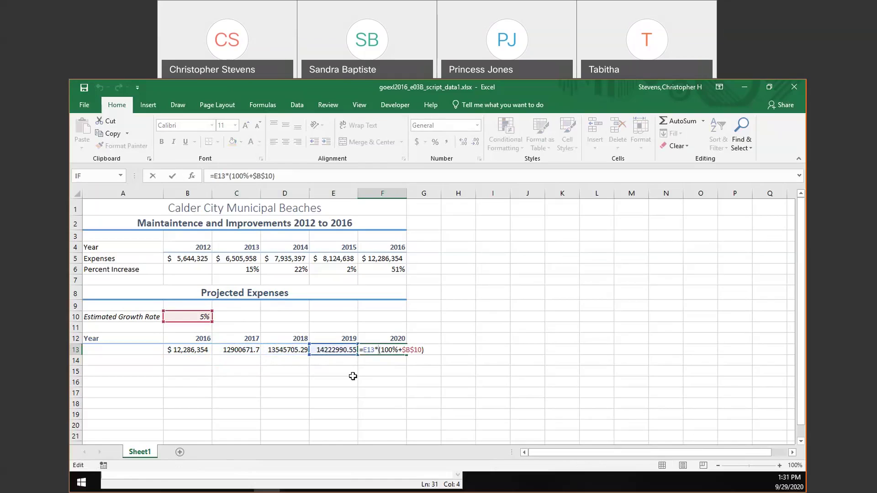
key("ctrl+Return")
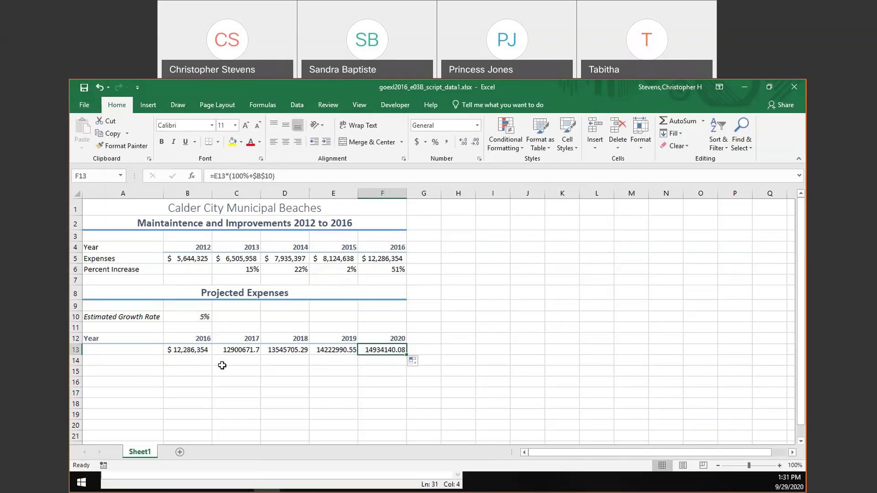
Copy the number format of cell B13 onto cells C13 to F13 with Format Painter.
left_click(186, 349)
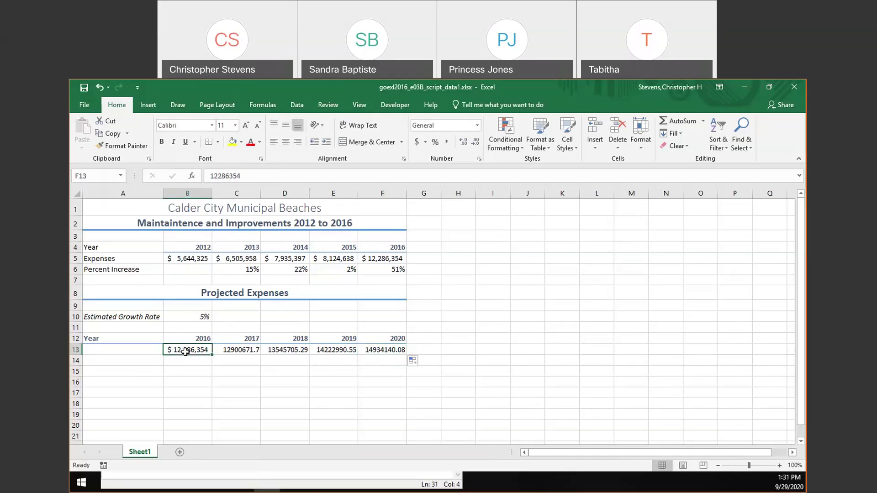
left_click(136, 147)
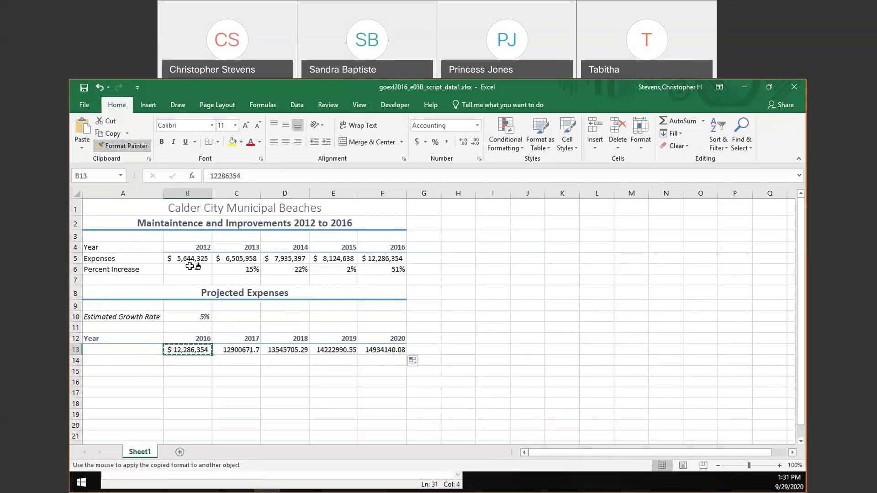
left_click(248, 348)
left_click(281, 350)
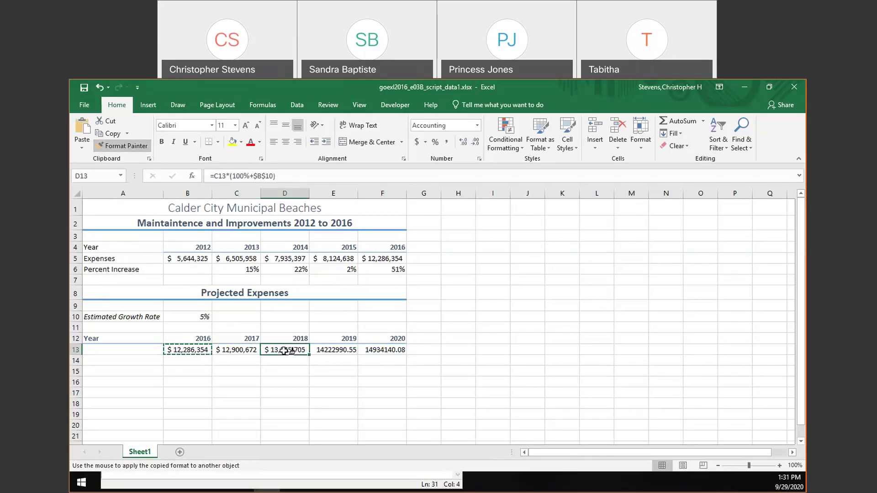
left_click_drag(316, 355, 381, 350)
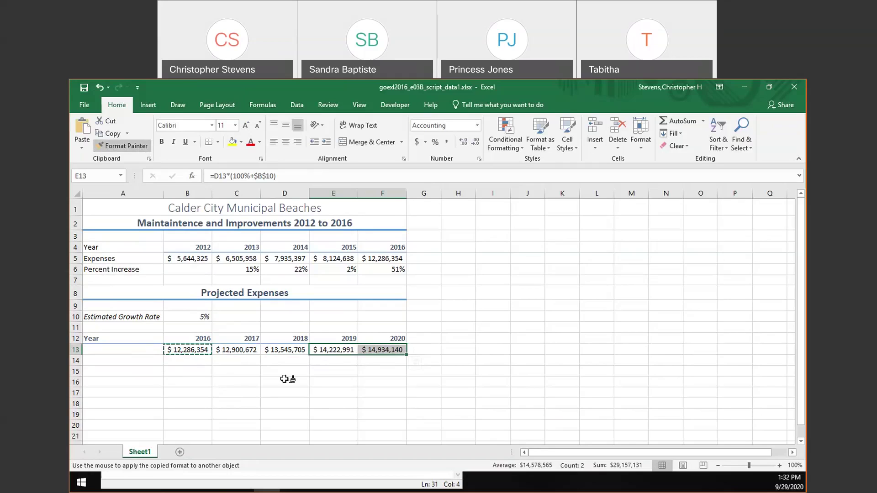
key("Escape")
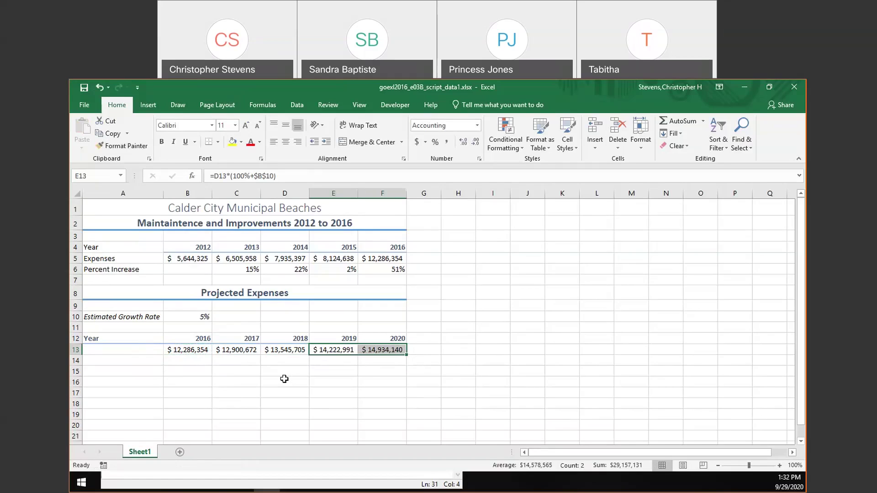
Undo the formatting copied onto cells C13 to F13.
key("ctrl+z")
key("ctrl+z")
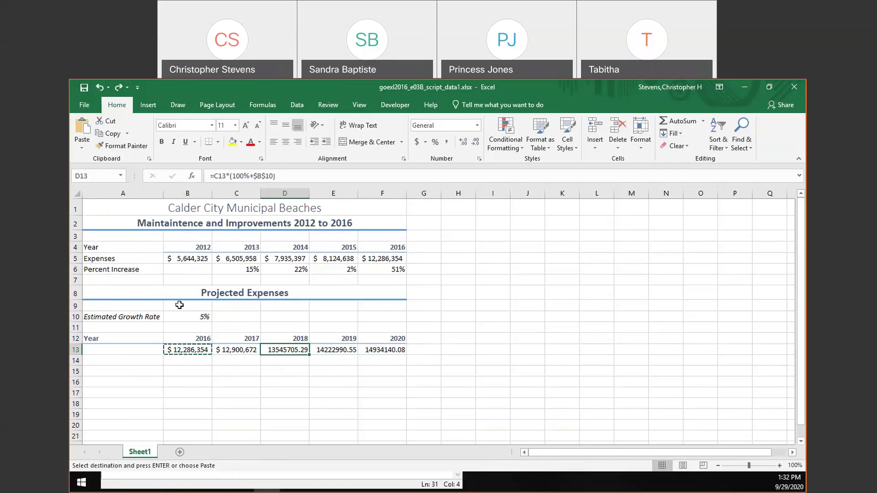
key("ctrl+z")
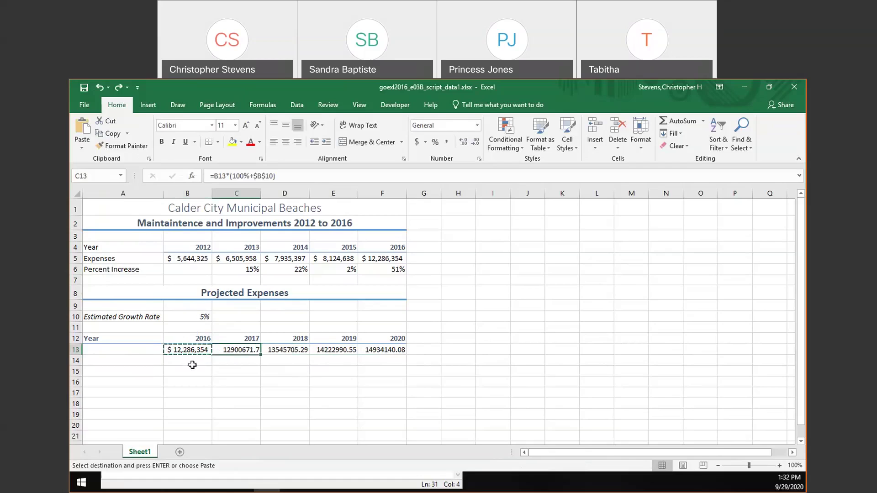
Apply B13's Accounting format to each of the cells C13 to F13 with a repeated Format Painter.
left_click(199, 350)
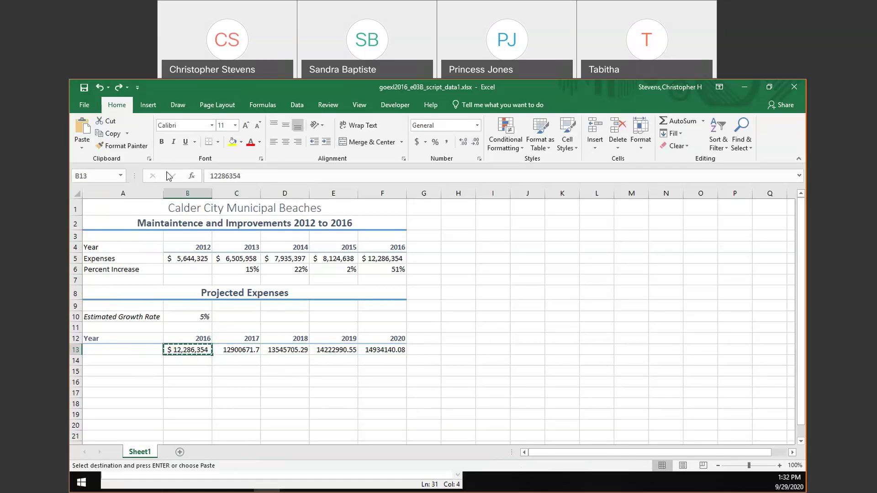
left_click(141, 150)
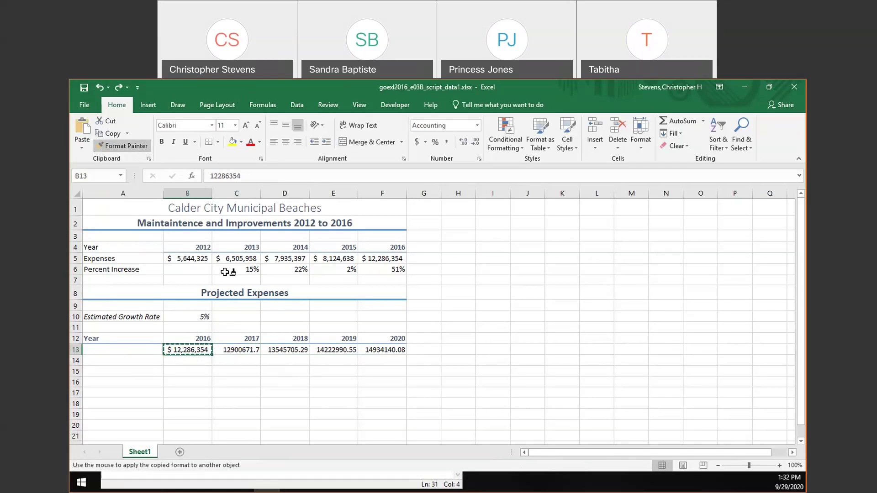
left_click(238, 349)
left_click(293, 350)
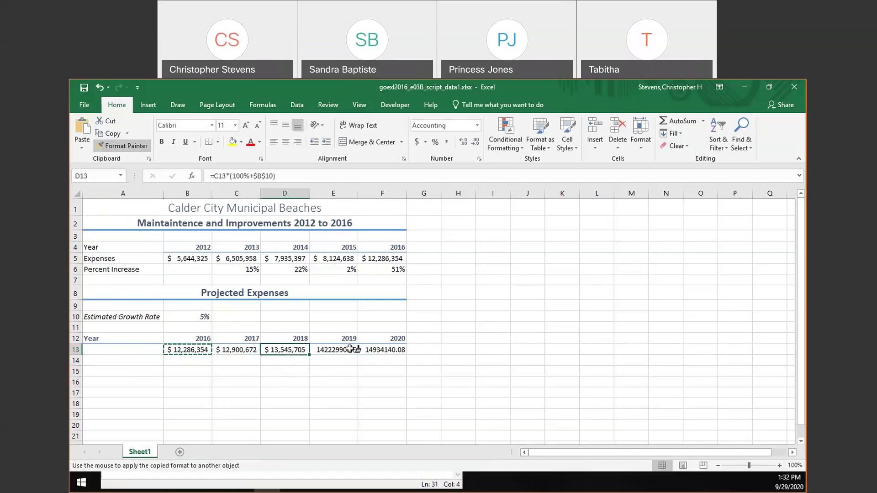
left_click(384, 350)
left_click(347, 350)
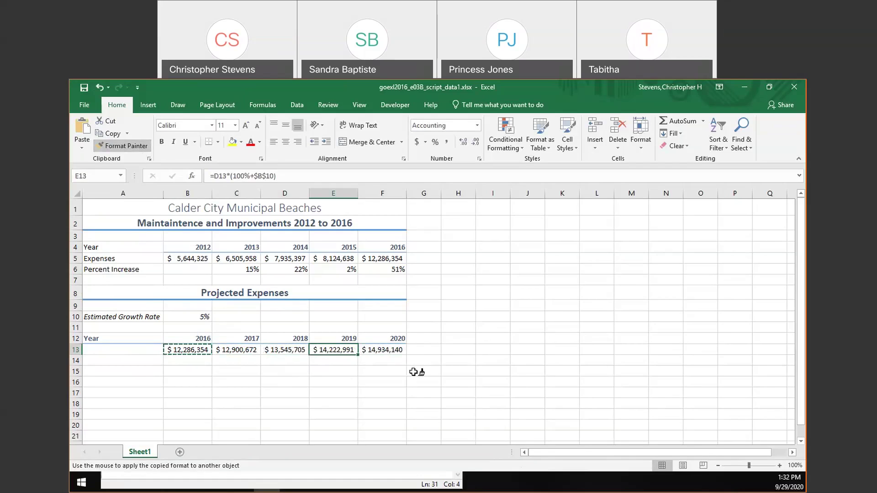
key("Escape")
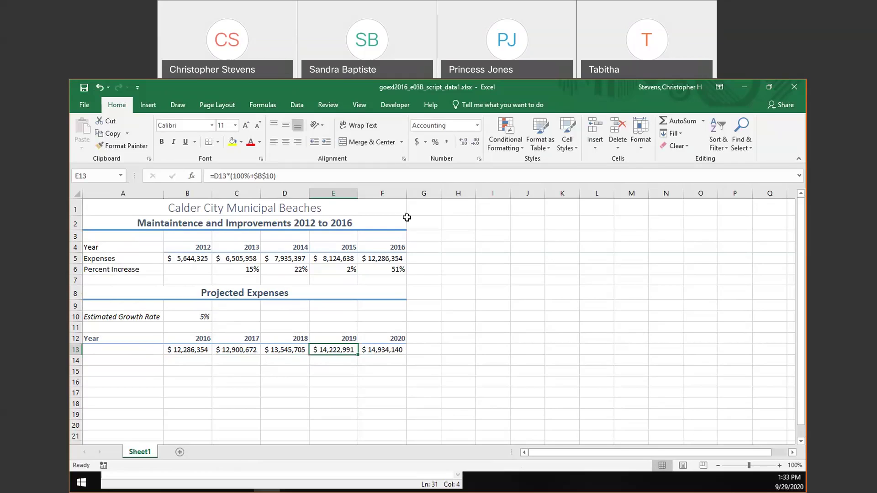
Enter the heading "Estimated Increas in Expenses 2016 to 2020" in cell A15.
left_click(119, 372)
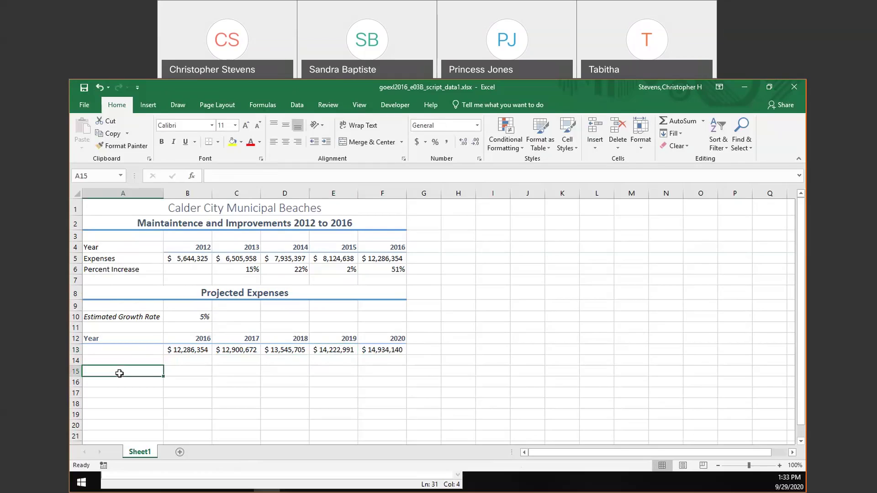
type("Estimated Increas")
key("BackSpace")
key("BackSpace")
key("BackSpace")
type("reas in Expenses 2016 to 2020")
key("Return")
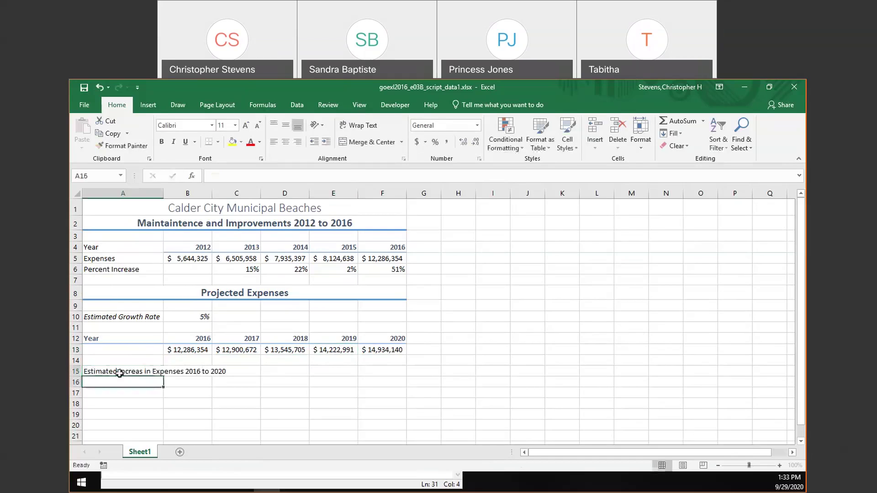
Copy the format of the Projected Expenses heading in row 8 onto the new heading in A15.
left_click(132, 370)
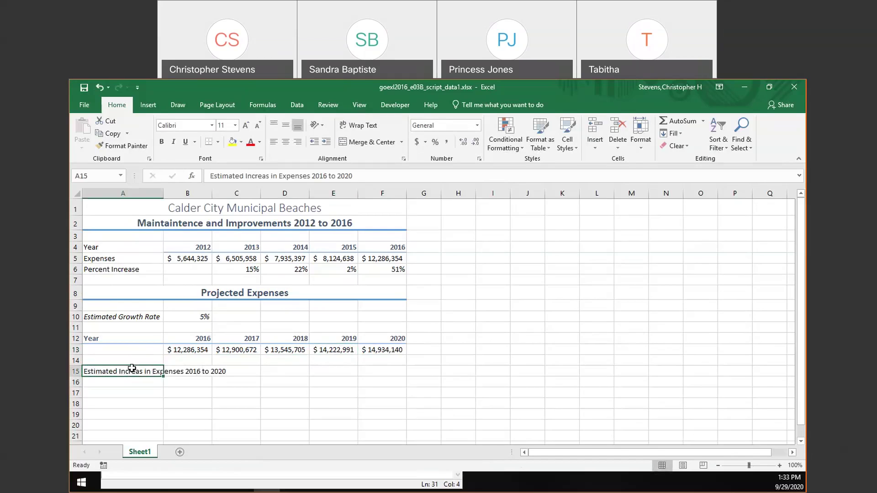
left_click(130, 292)
left_click(121, 146)
left_click(126, 371)
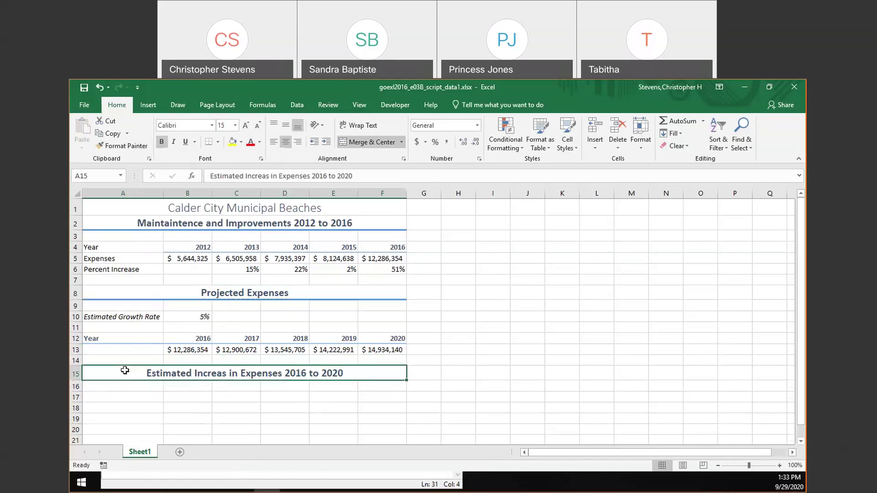
Fill the Estimated Growth Rate cells A10 to B10 with the theme color Blue, Accent 1, Lighter 60%.
left_click(151, 384)
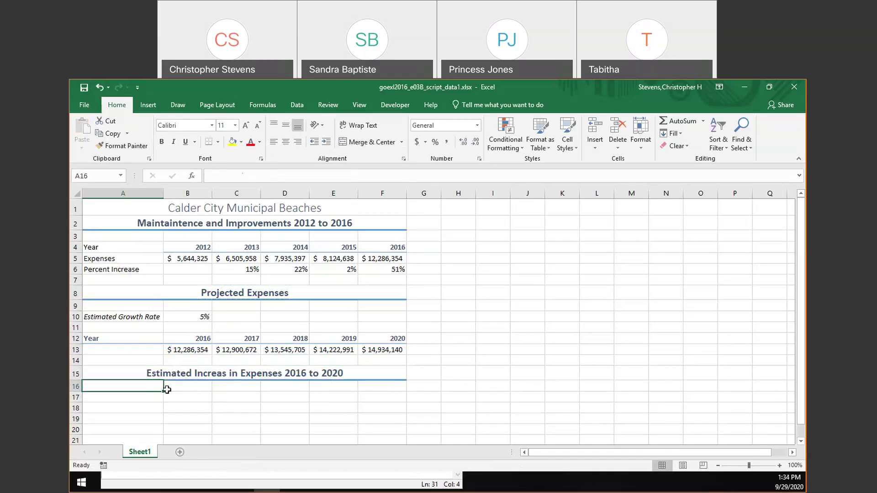
left_click(148, 317)
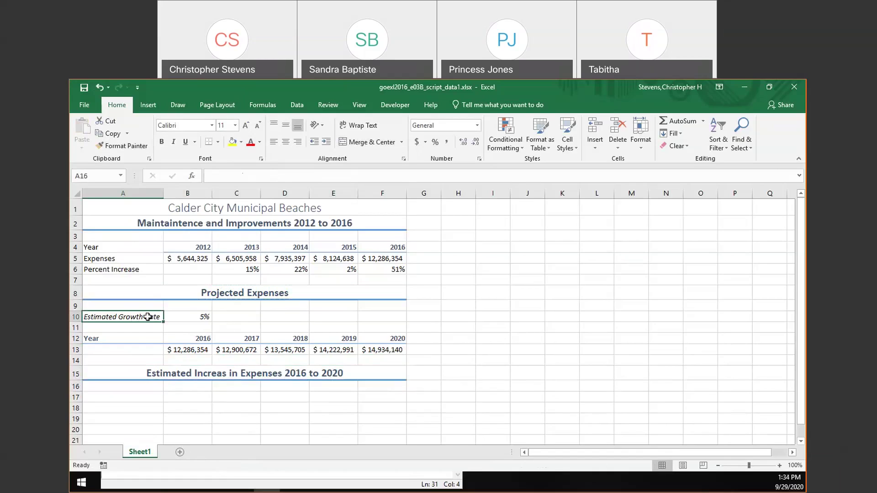
left_click_drag(148, 316, 186, 316)
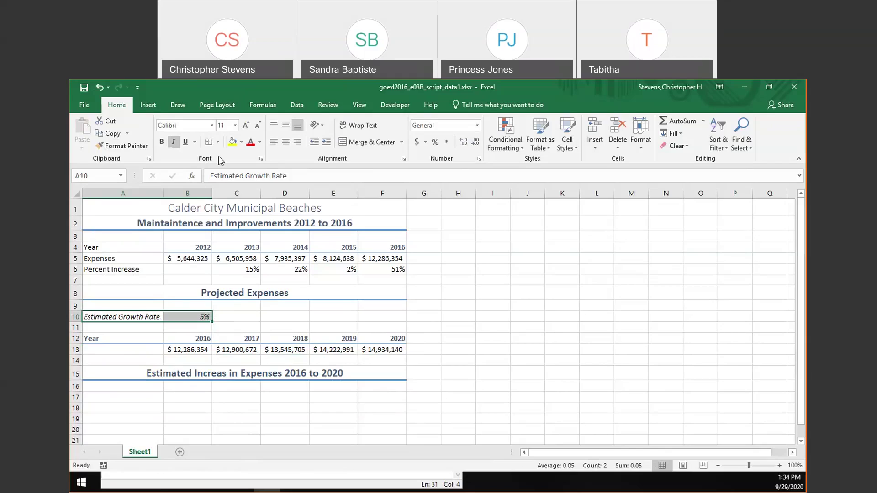
left_click(241, 142)
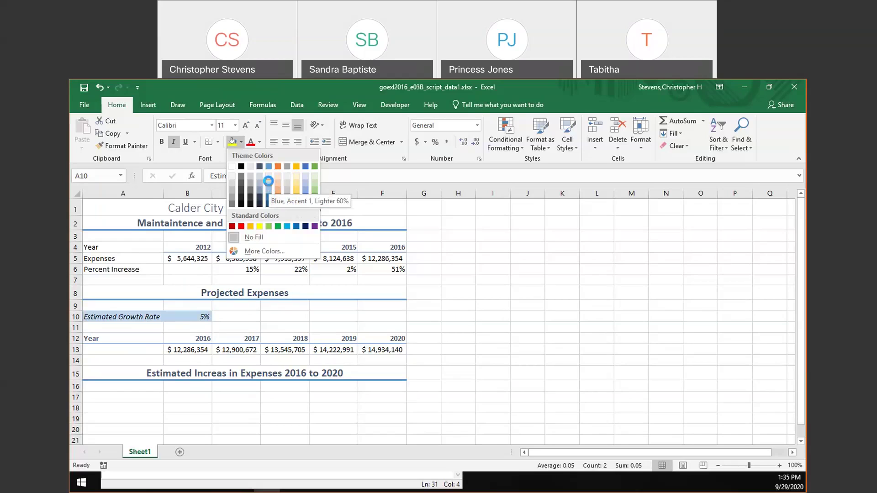
left_click(268, 182)
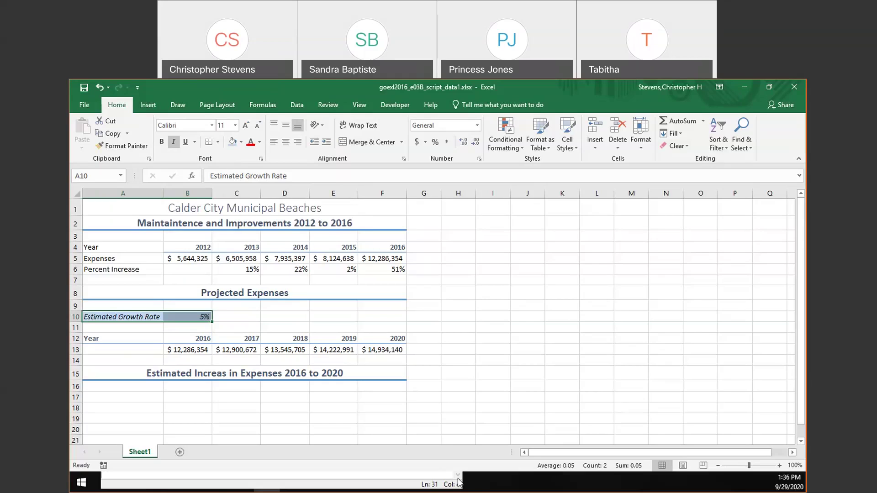
Enter the row labels "Year", "5% Growth Rate" and "2% Growth Rate" in cells A17 to A19.
left_click(140, 397)
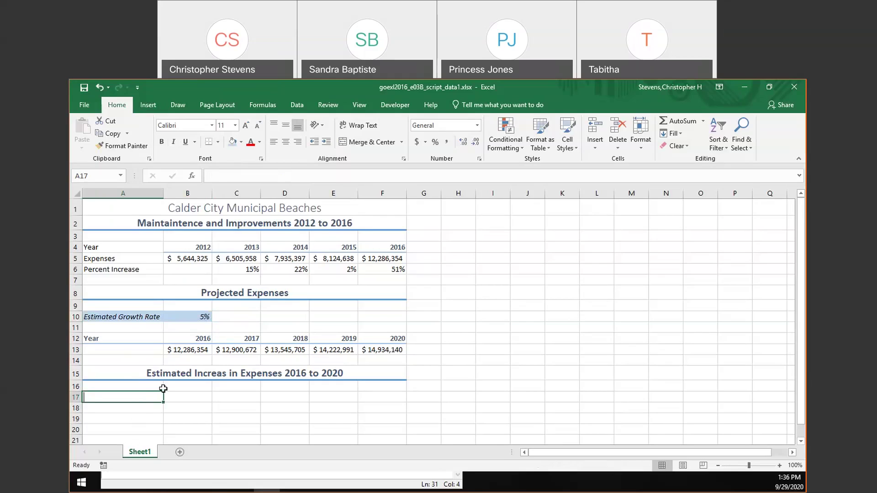
type("Year")
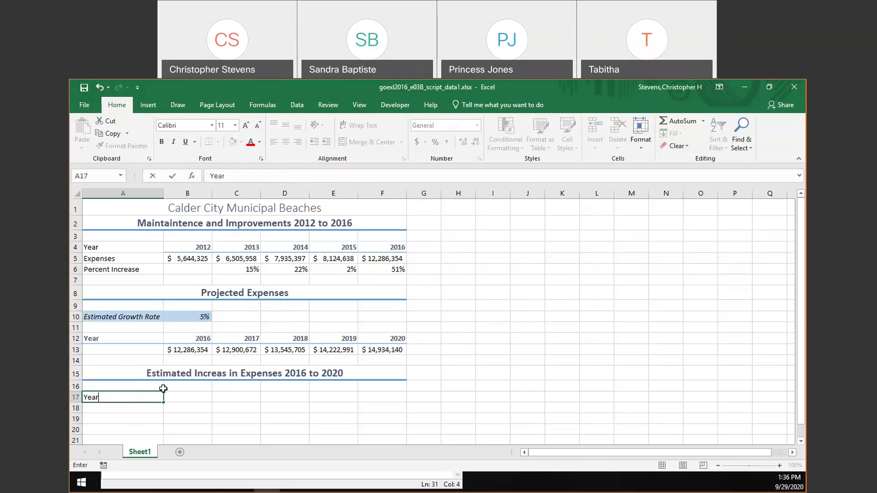
key("Return")
type("5")
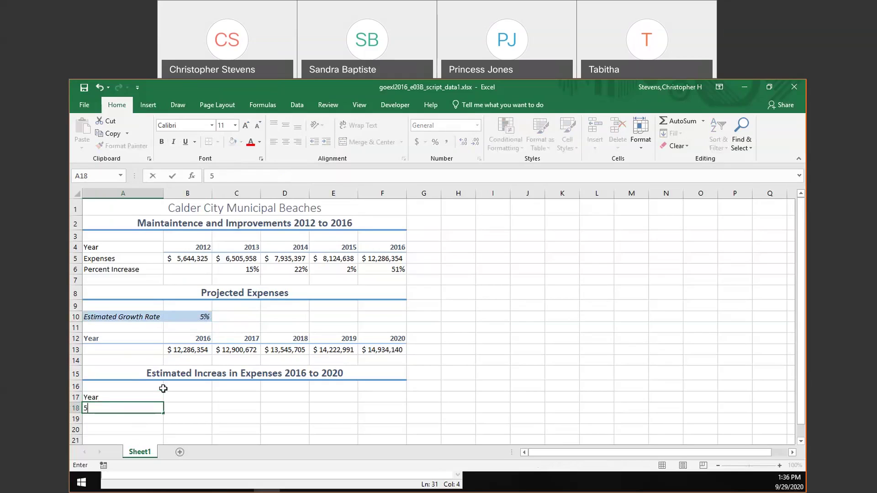
type("% Growth Rate")
key("Return")
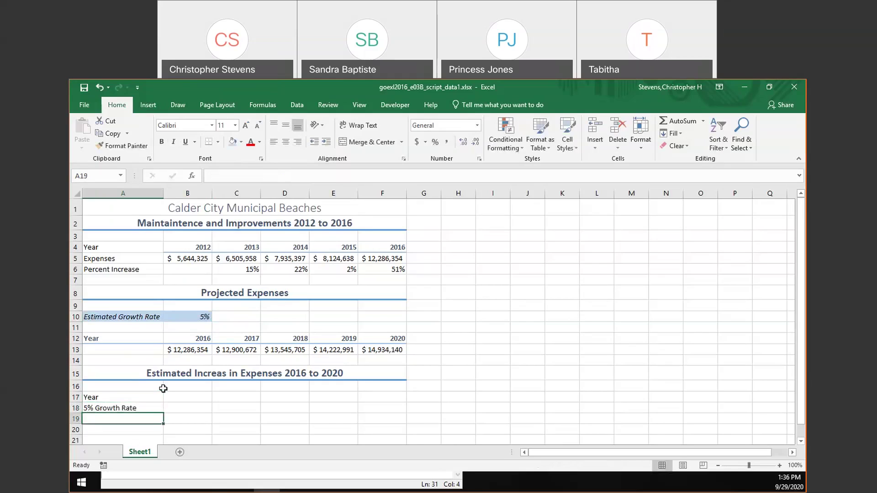
type("2% Gr")
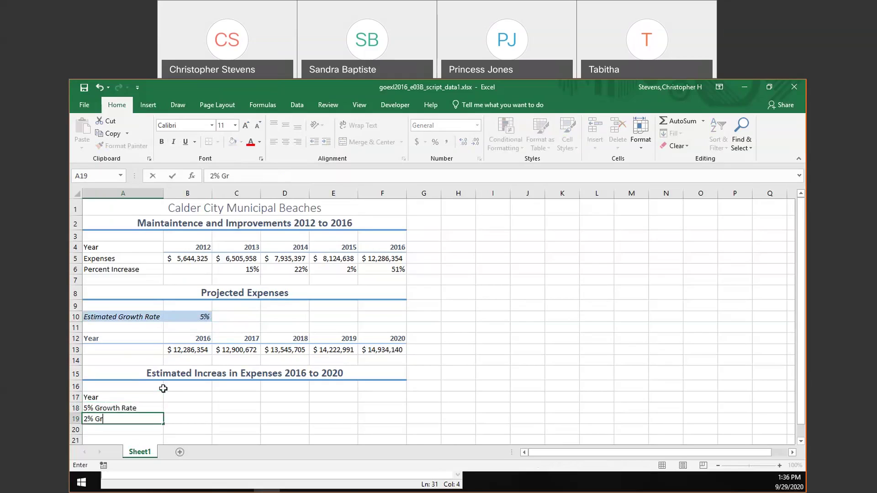
type("owth Rate")
key("Tab")
key("Up")
key("Up")
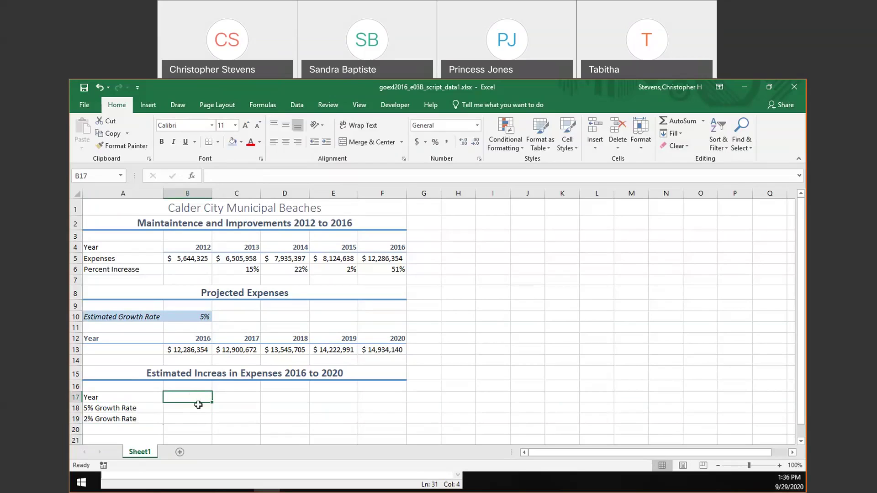
left_click(197, 337)
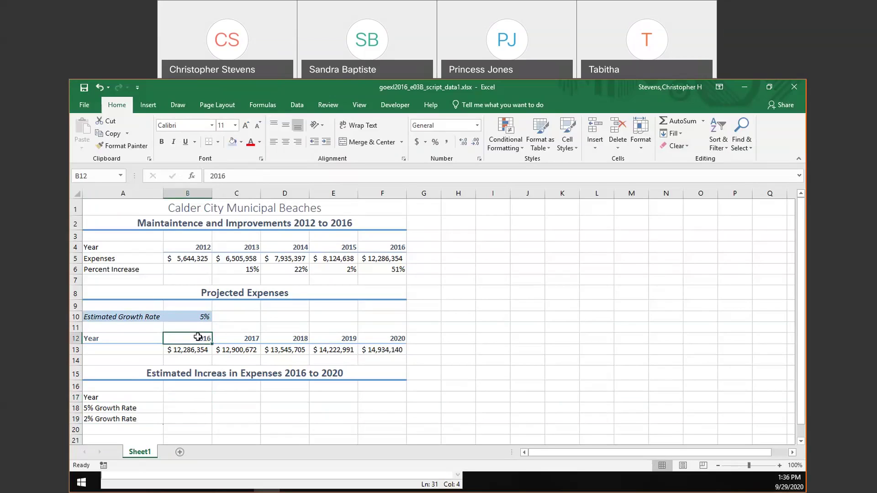
key("shift+Right")
key("shift+Right")
key("shift+Right")
key("shift+Right")
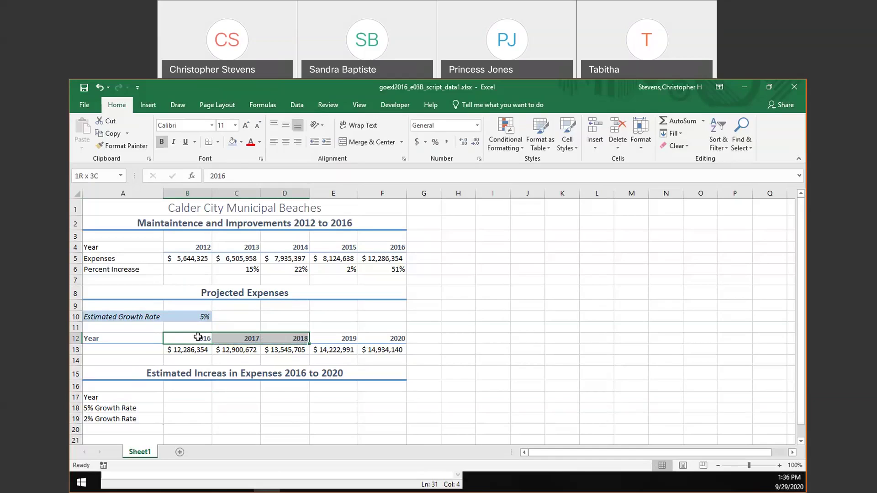
Correct the misspelled word in the A15 heading so it reads "Estimated Increase in Expenses 2016 to 2020".
left_click(228, 376)
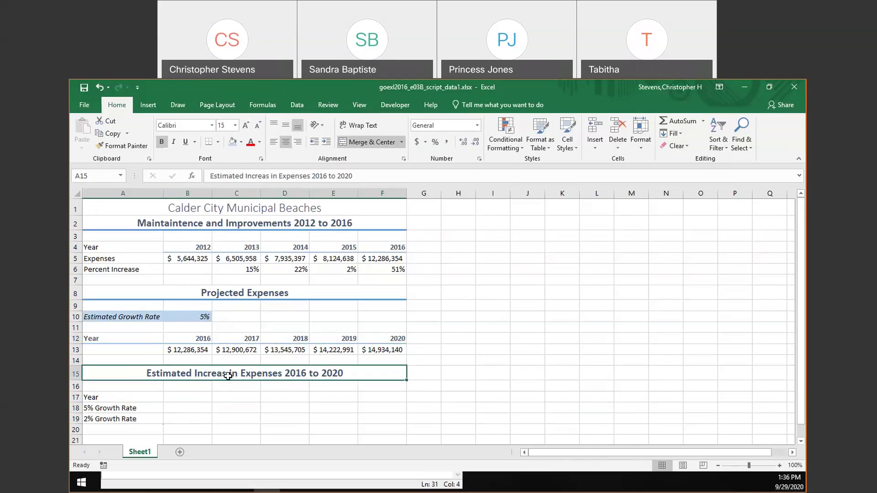
double_click(226, 375)
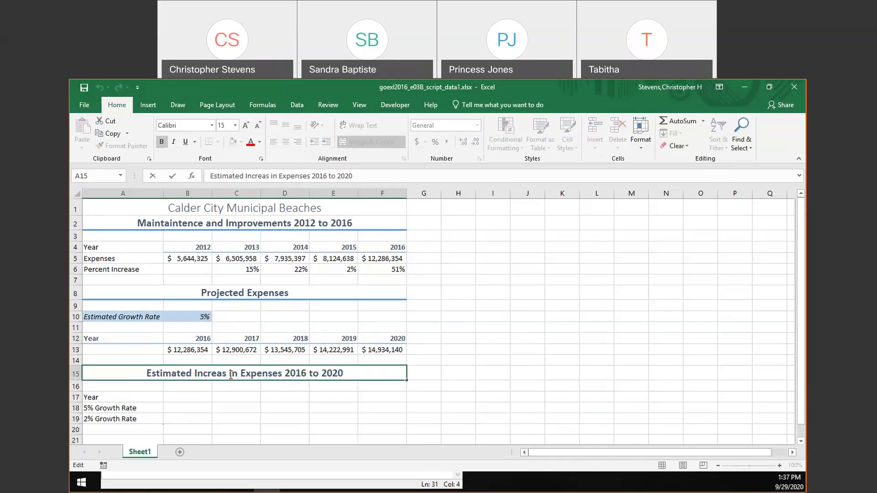
type("e")
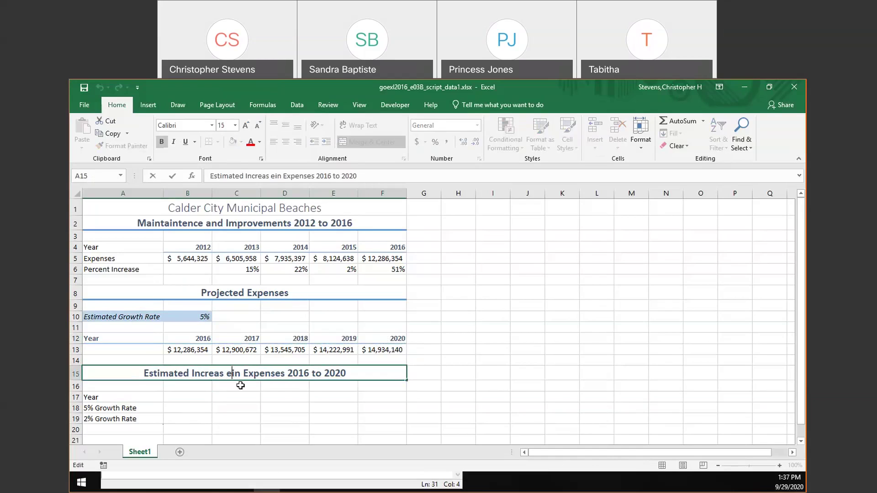
key("Left")
key("BackSpace")
key("Right")
Copy the years 2016 to 2020 from cells B12 to F12 into row 17, starting at B17.
left_click(202, 339)
key("shift+Right")
key("shift+Right")
key("shift+Right")
key("shift+Right")
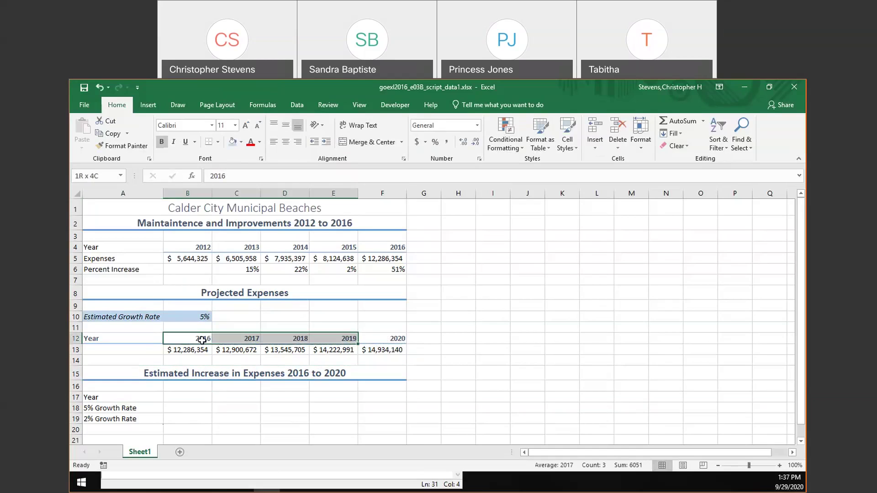
key("ctrl+c")
left_click(196, 396)
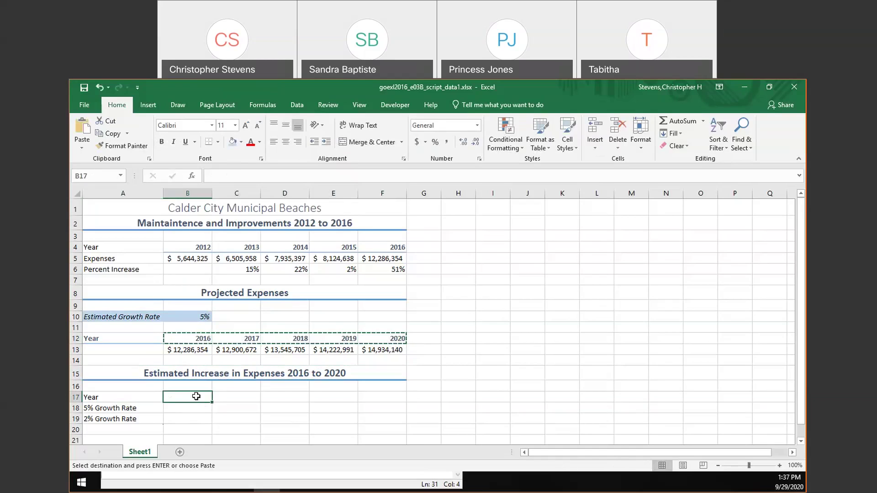
key("ctrl+v")
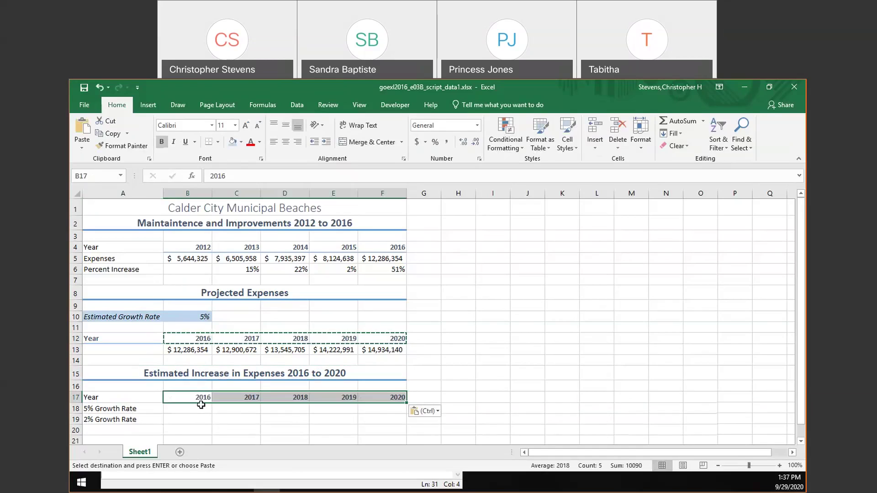
left_click(201, 405)
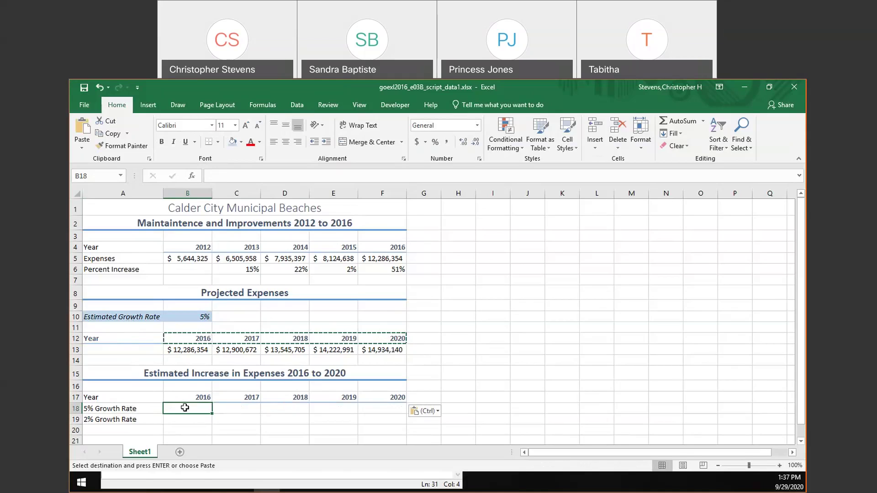
key("Escape")
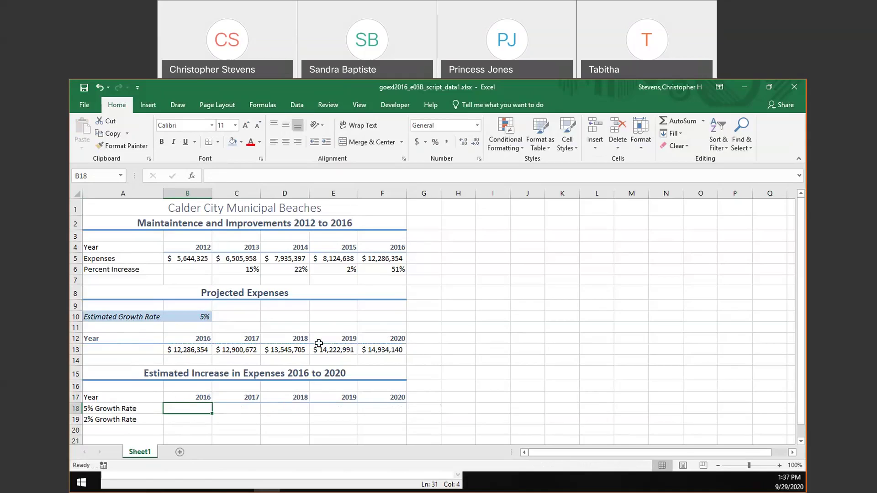
Copy the projected expenses in B13 to F13 and paste them as Values & Number Formatting into the 5% Growth Rate row, starting at B18.
left_click_drag(200, 350, 382, 352)
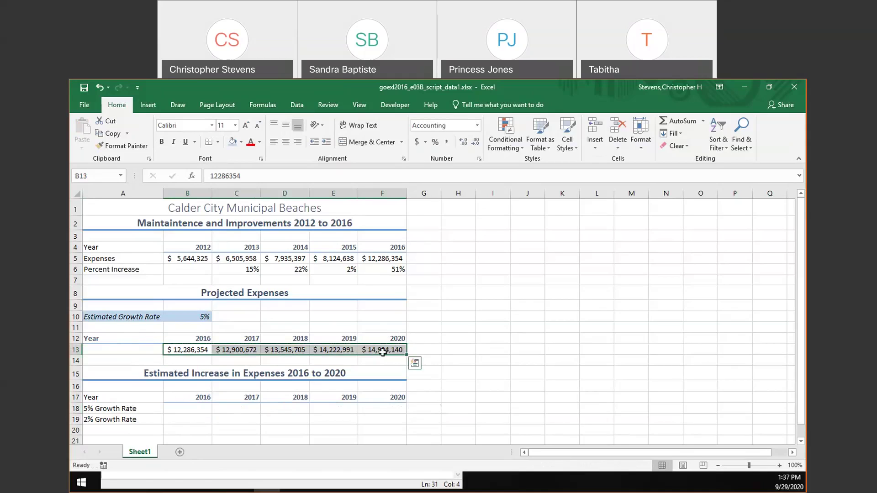
key("ctrl+c")
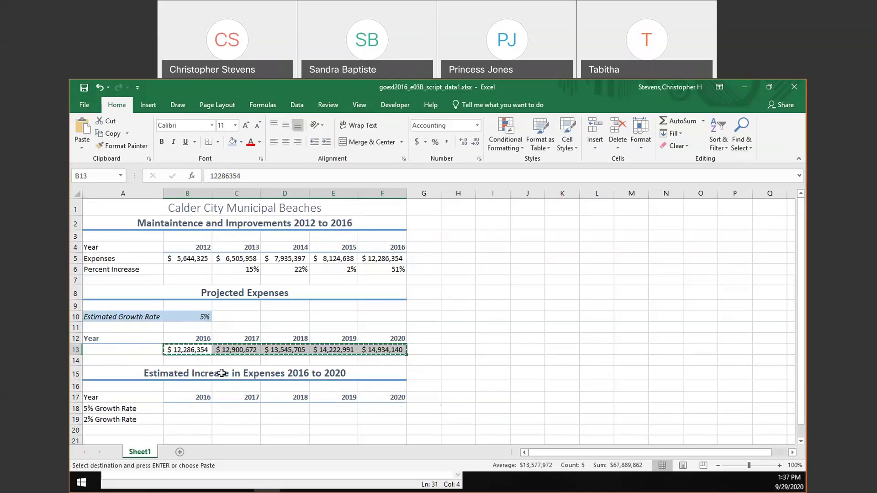
key("ctrl+v")
left_click(192, 407)
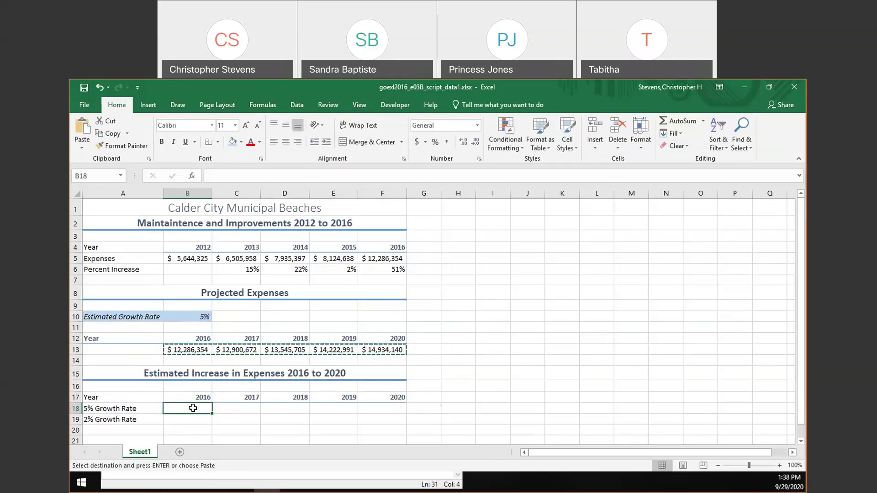
left_click(82, 148)
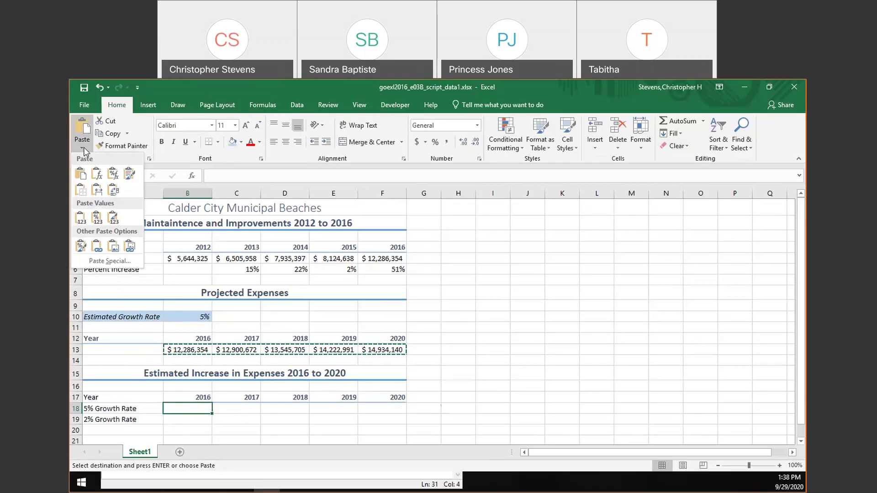
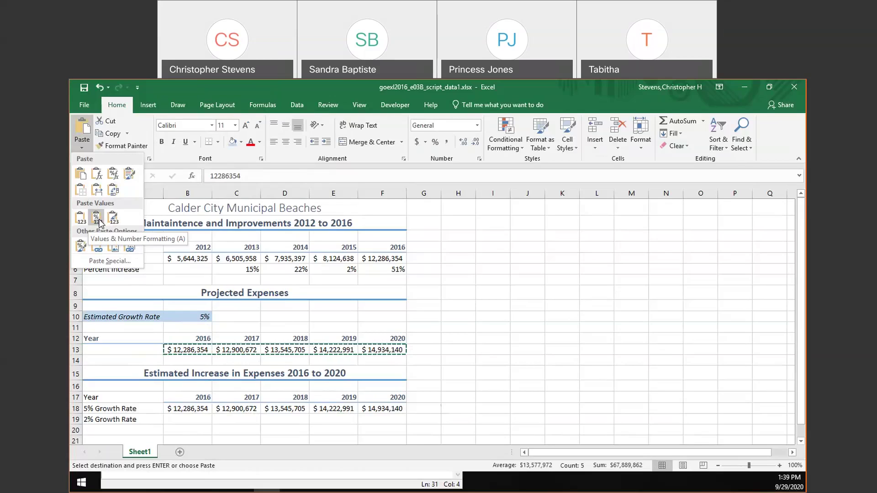
left_click(97, 218)
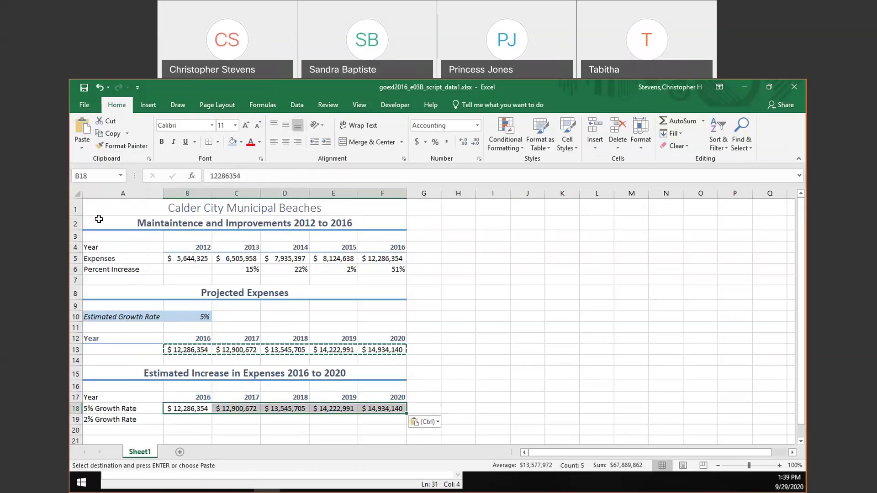
left_click(284, 420)
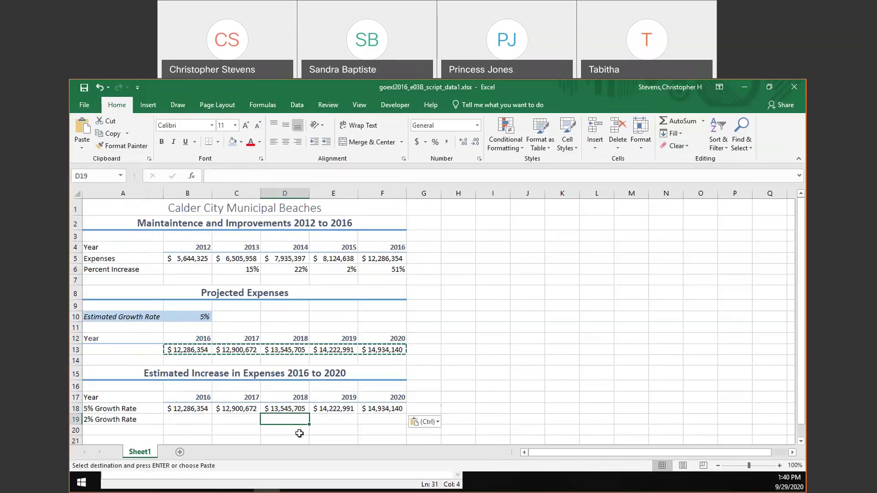
key("Escape")
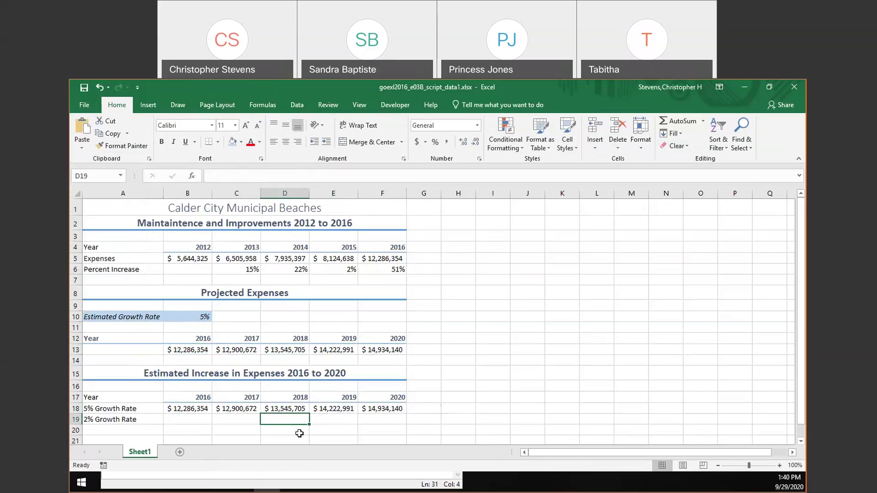
Set the Estimated Growth Rate in cell B10 to 2%.
left_click(186, 419)
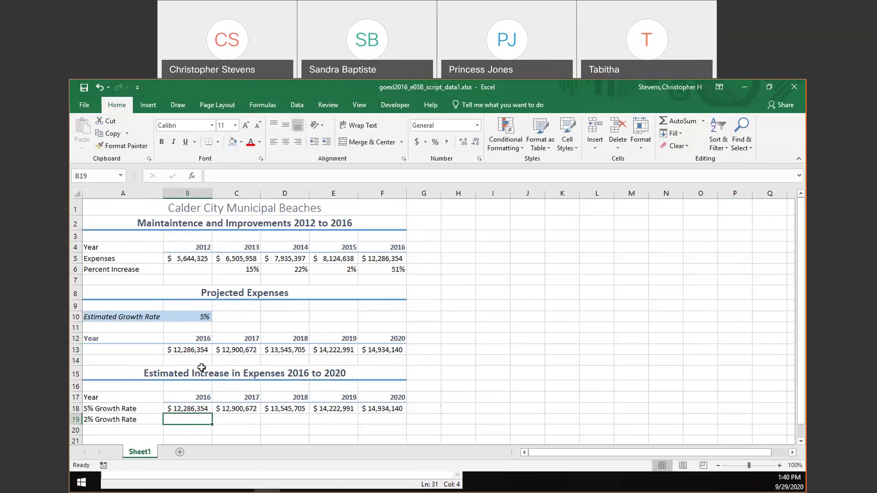
left_click(202, 316)
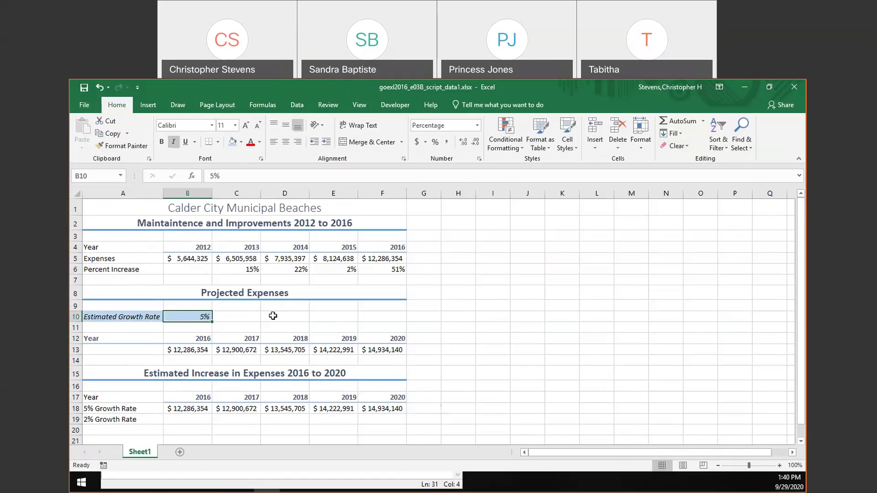
type("2")
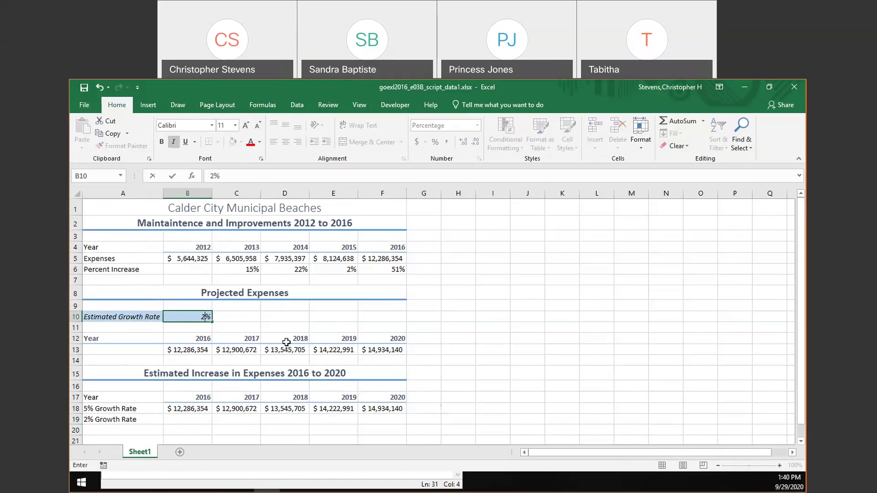
key("Return")
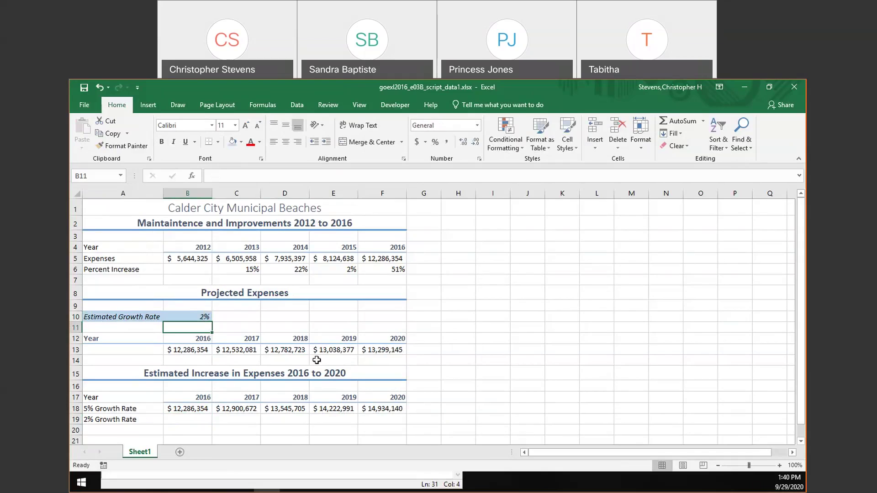
Copy the projected expenses in B13 to F13 and paste them as Values & Number Formatting into the 2% Growth Rate row, starting at B19.
left_click(190, 351)
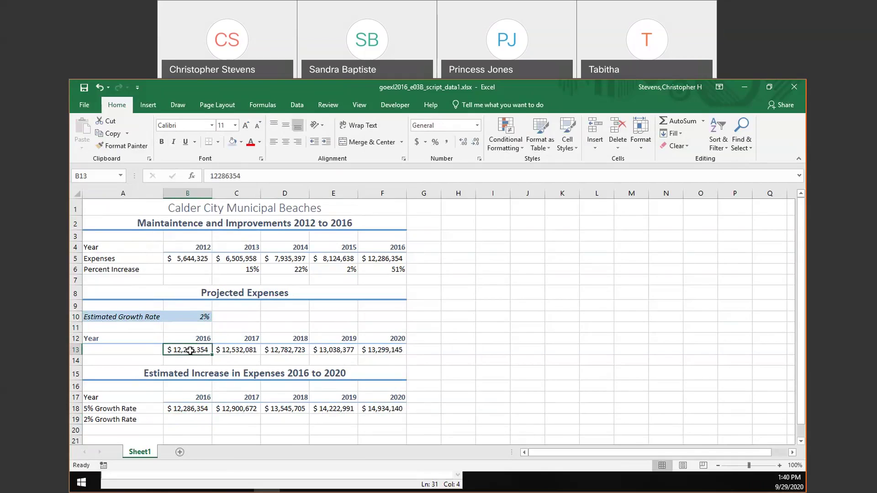
key("shift+Right")
key("shift+Right")
key("shift+Right")
key("shift+Right")
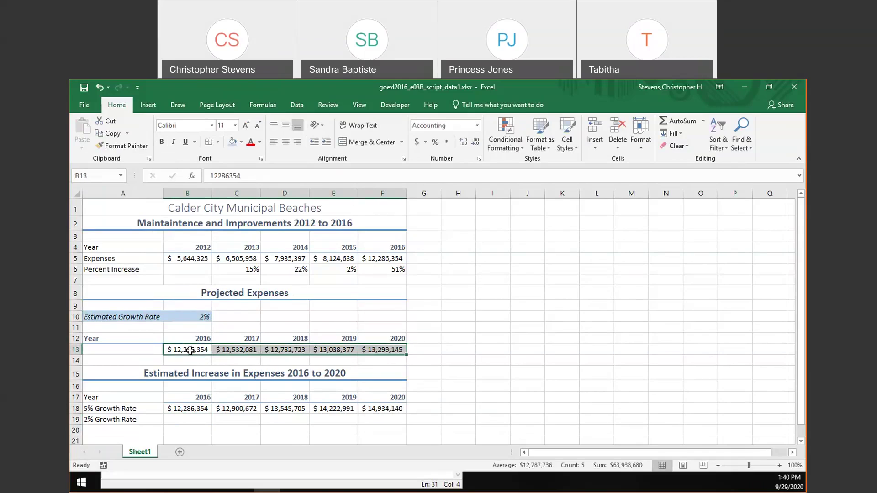
key("ctrl+c")
left_click(175, 424)
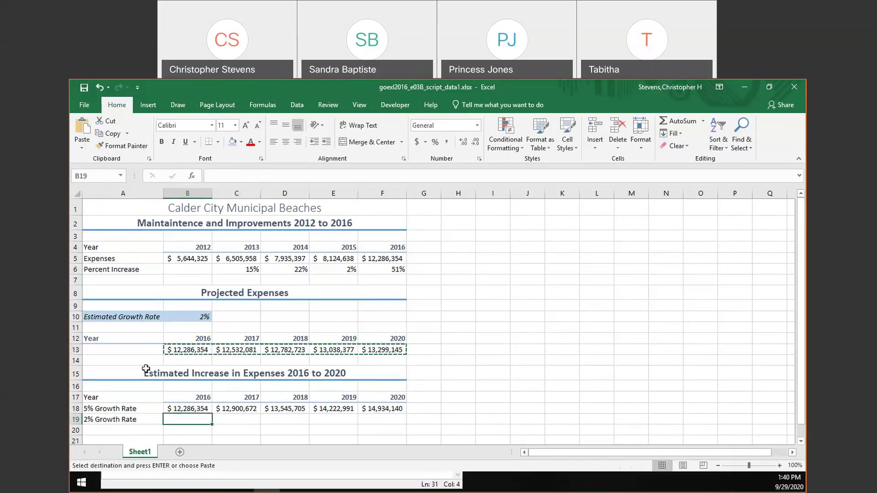
left_click(82, 147)
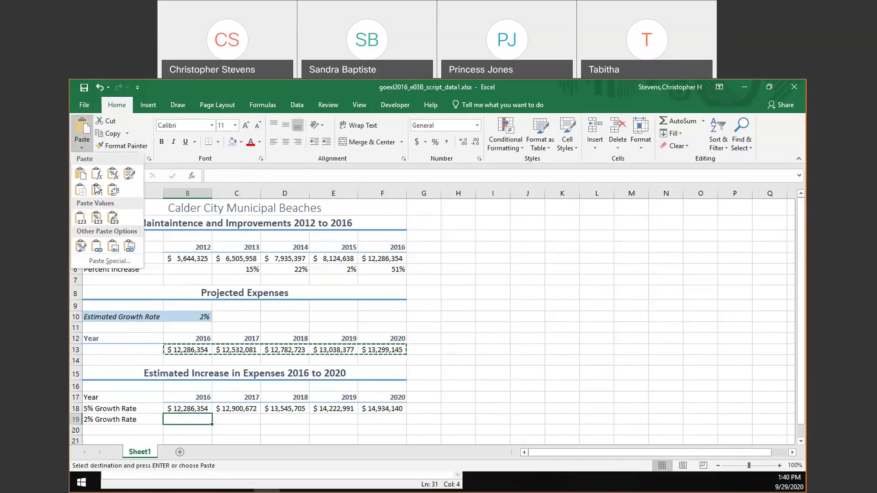
left_click(97, 218)
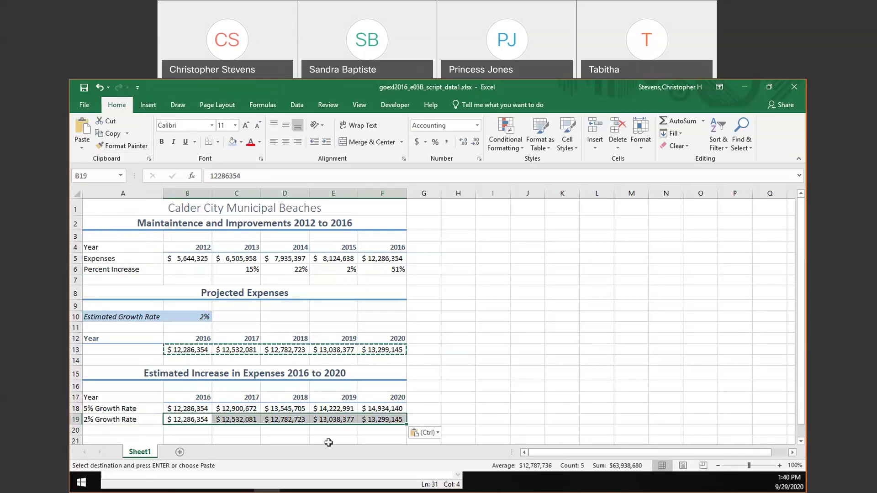
key("Escape")
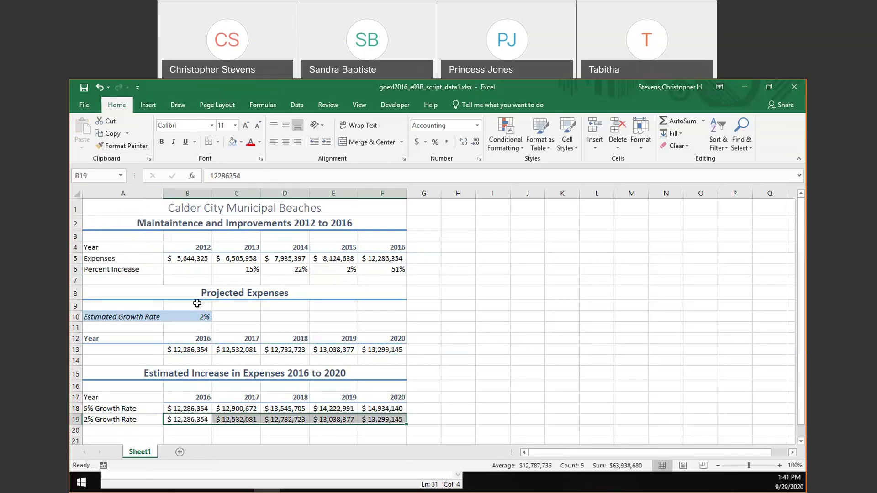
Change the workbook's theme colors to Red.
left_click(201, 318)
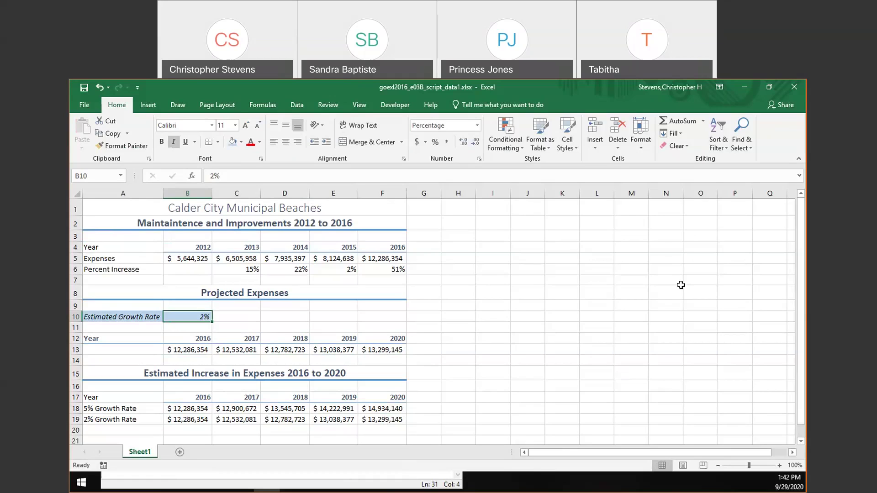
left_click(214, 101)
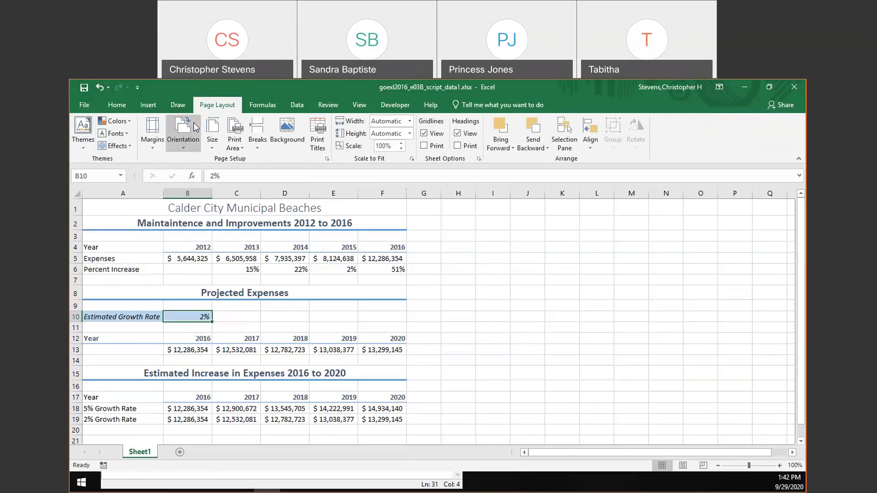
left_click(118, 123)
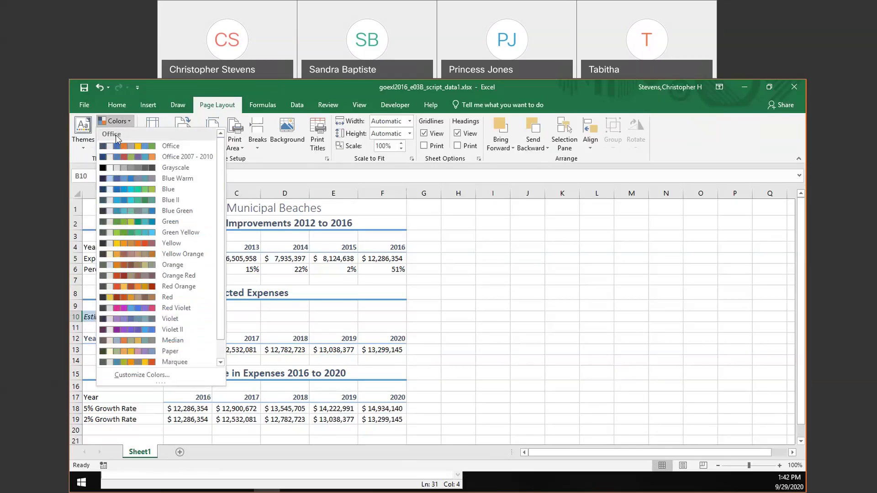
left_click(145, 297)
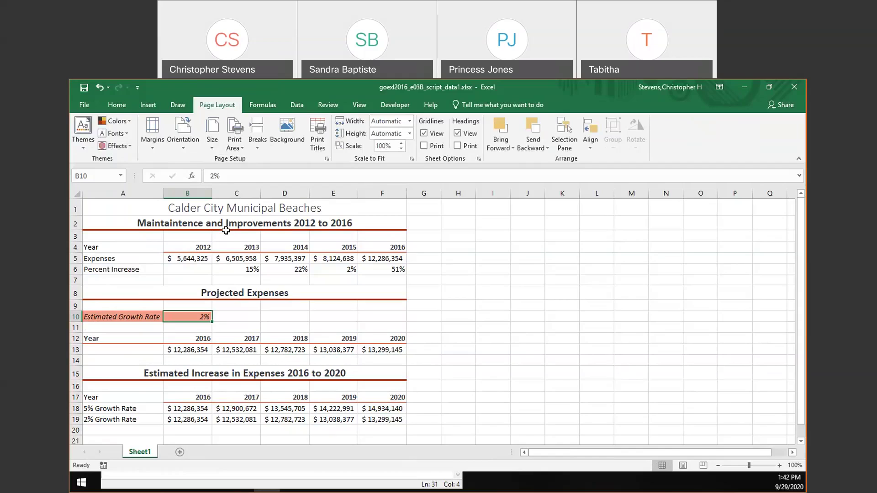
Insert 17 rows at rows 8 to 24, above the Projected Expenses heading, and clear their formatting.
left_click(77, 293)
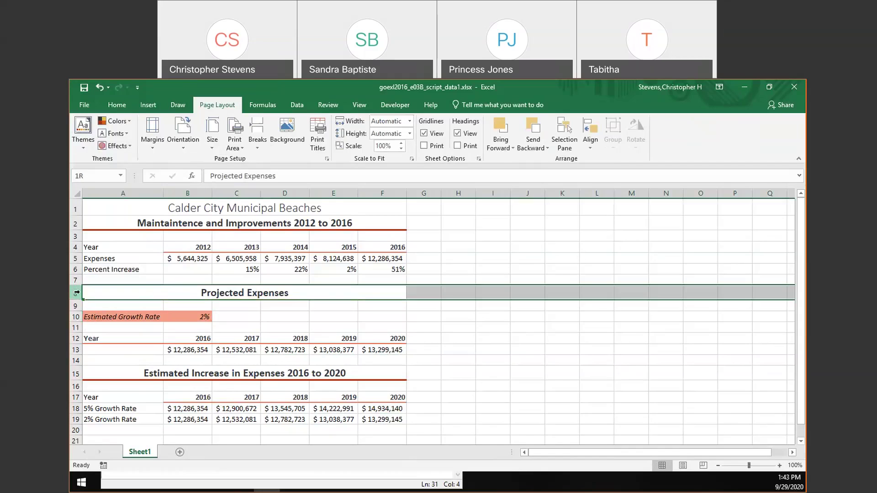
left_click_drag(76, 293, 75, 372)
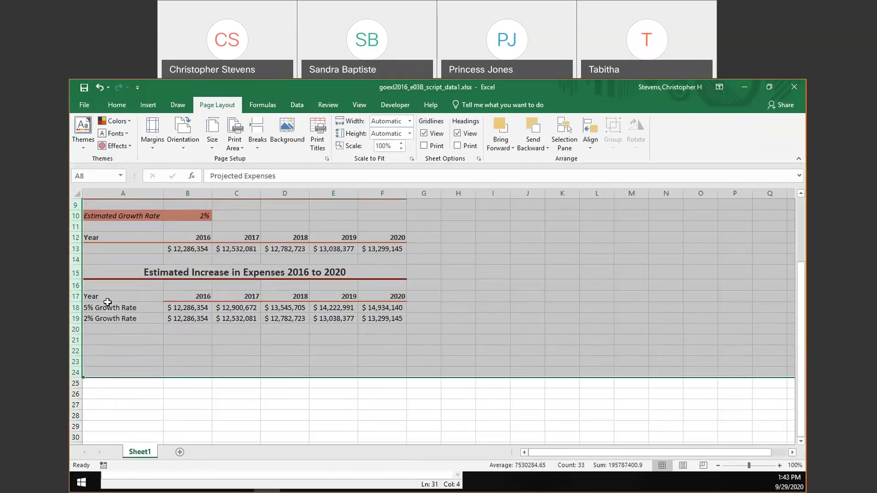
scroll(107, 302, "up", 2)
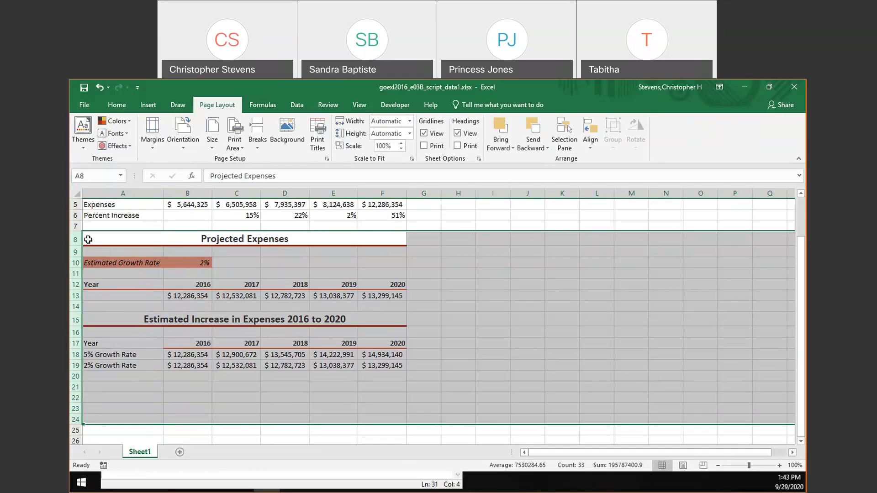
left_click(146, 105)
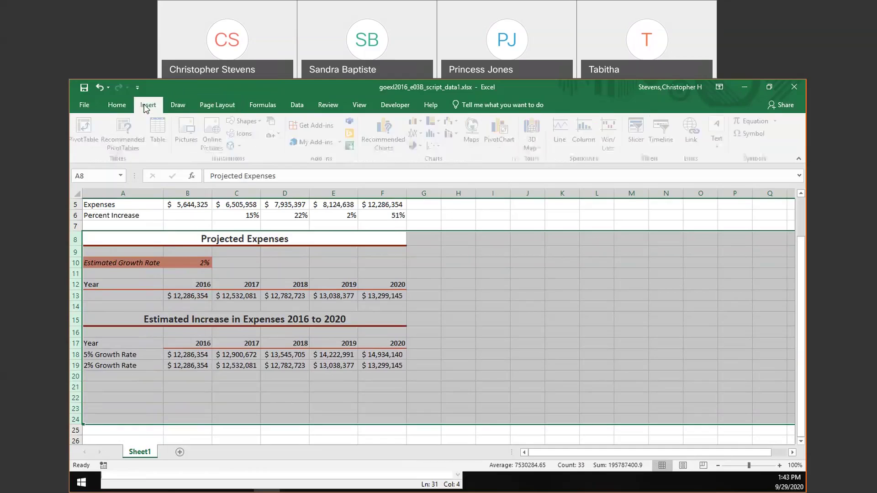
left_click(117, 105)
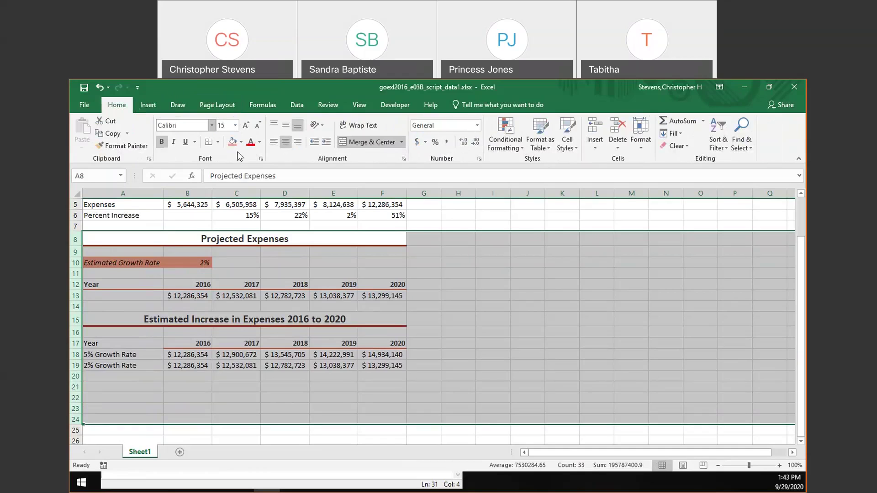
left_click(595, 133)
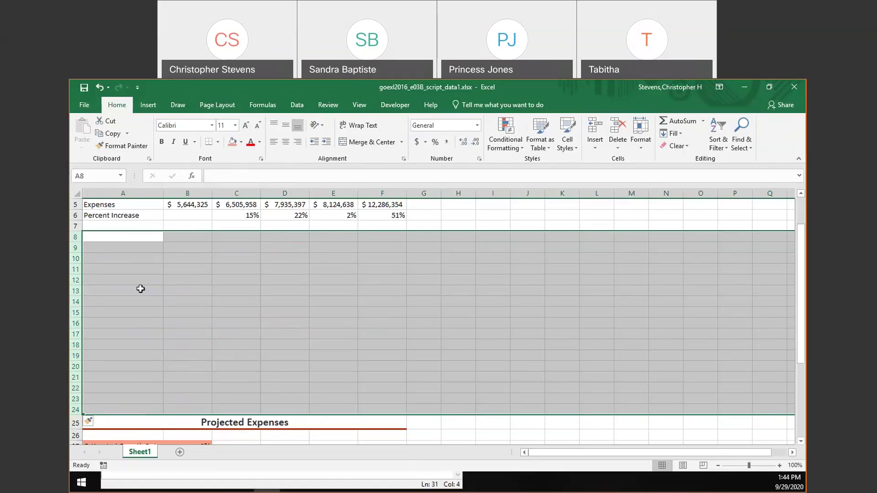
left_click(97, 424)
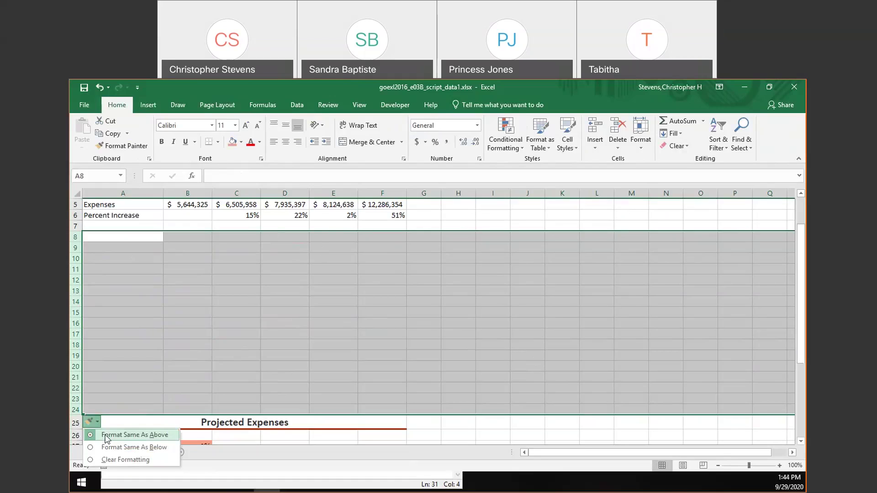
left_click(122, 460)
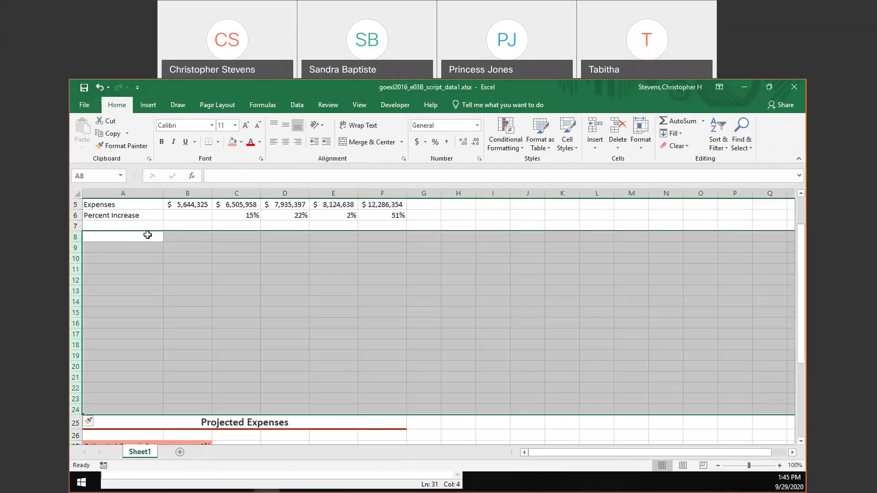
Insert a line chart with markers from the Expenses data in A5 to F5 and place it below the table, starting in row 8.
scroll(147, 238, "up", 1)
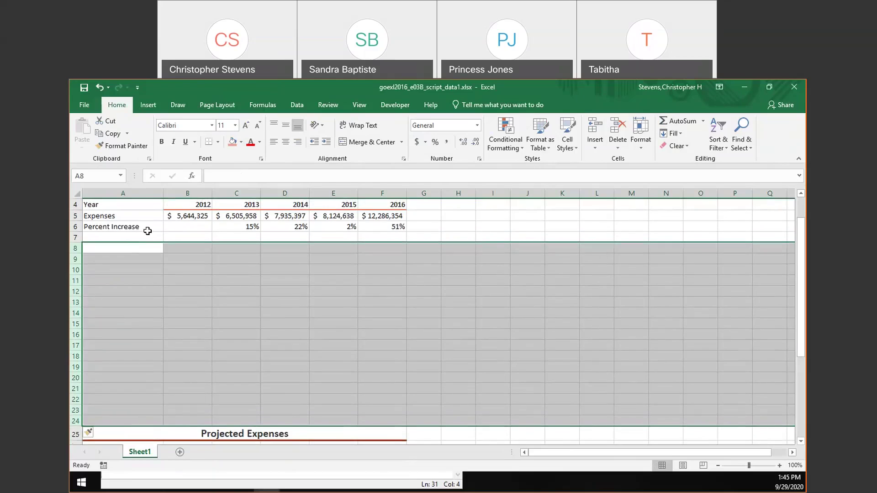
left_click(155, 214)
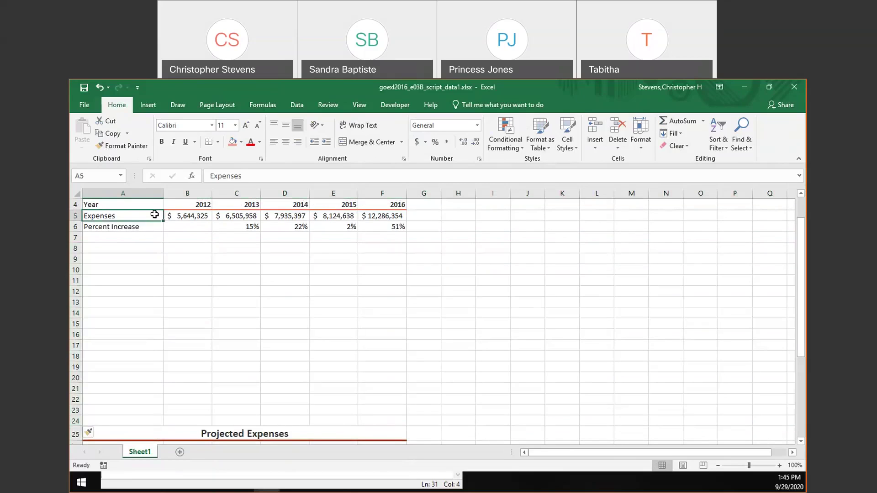
key("shift+Right")
key("shift+Right")
key("shift+Right")
key("shift+Right")
key("shift+Right")
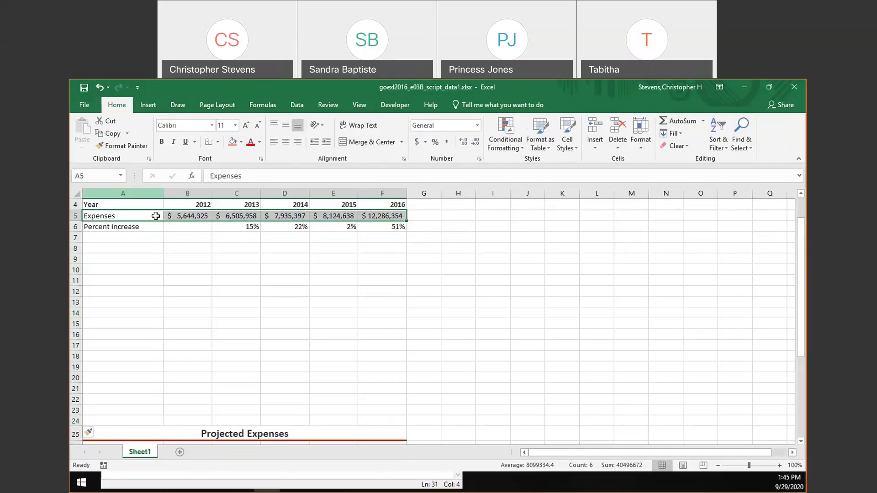
scroll(345, 262, "up", 1)
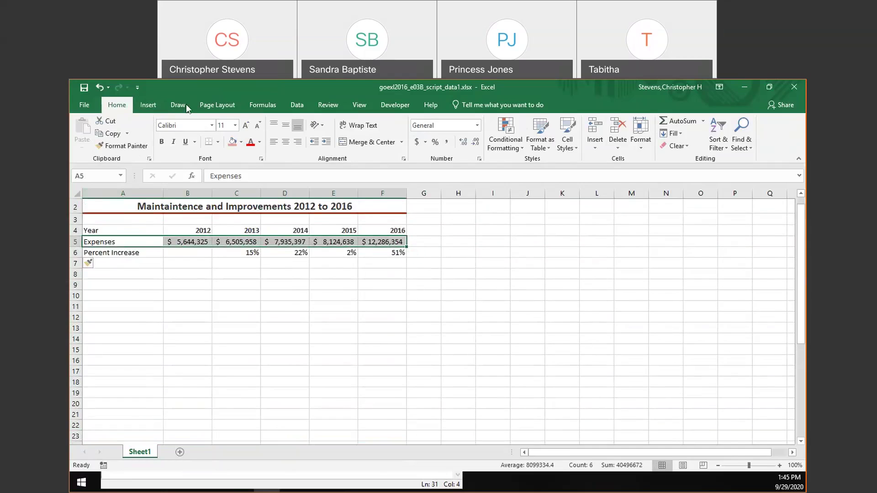
left_click(148, 105)
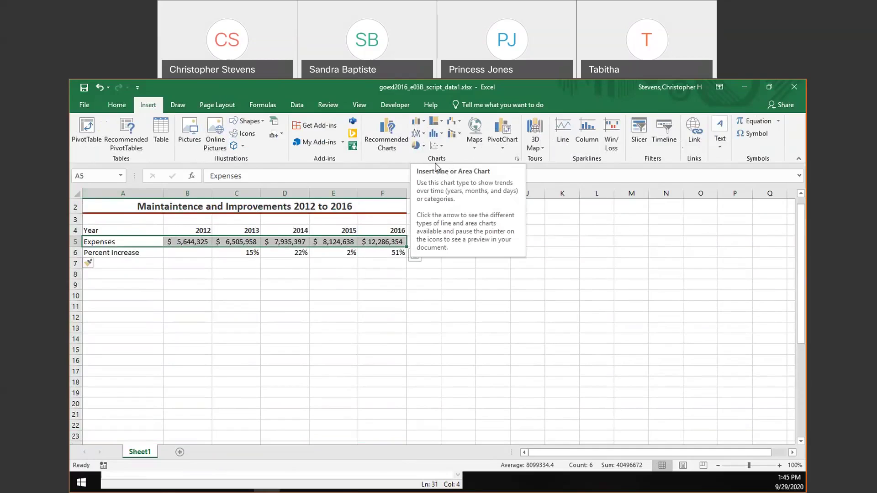
left_click(425, 134)
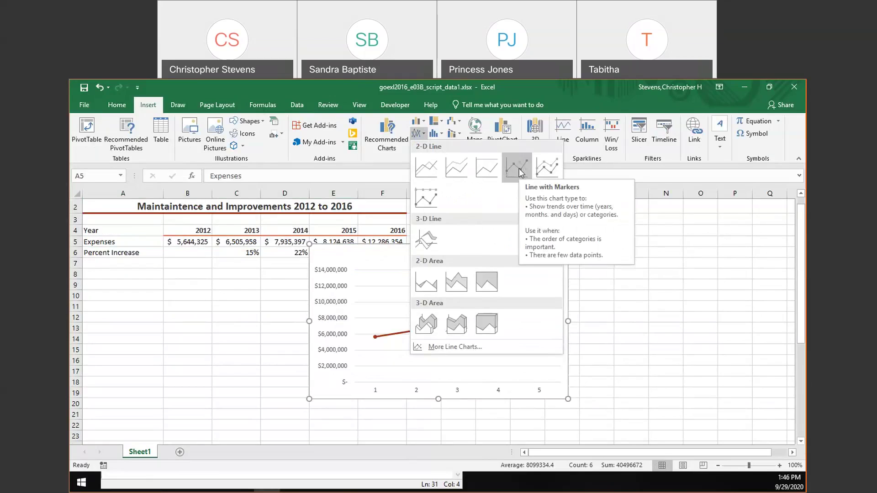
left_click(550, 169)
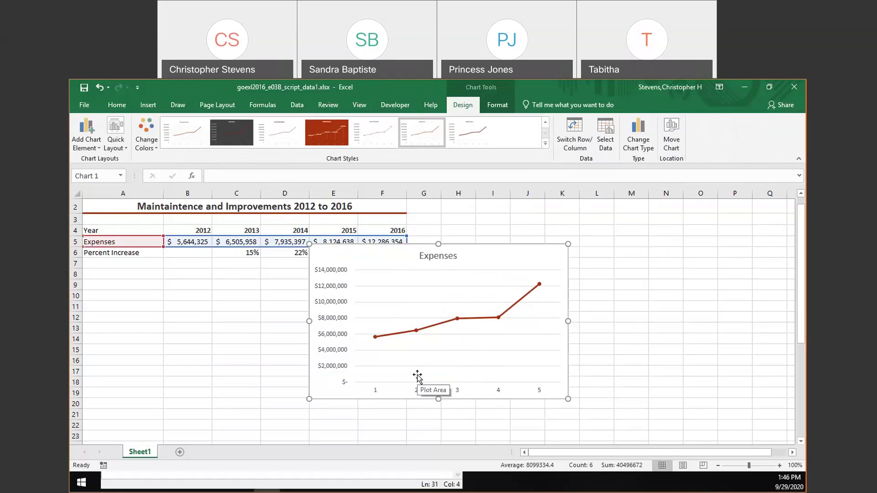
mouse_move(506, 251)
left_mouse_down()
mouse_move(368, 290)
mouse_move(326, 276)
mouse_move(281, 277)
left_mouse_up()
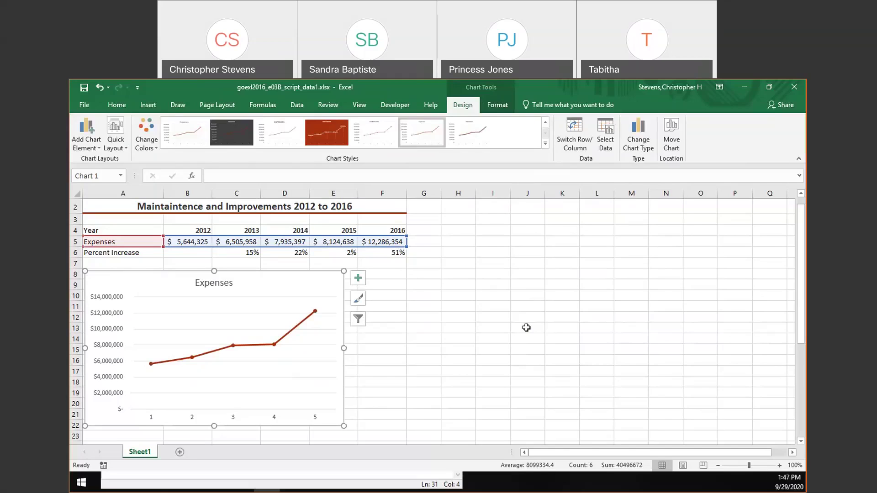
Undo the Expenses chart and the rows inserted above the Projected Expenses heading.
key("ctrl+z")
key("ctrl+z")
key("ctrl+z")
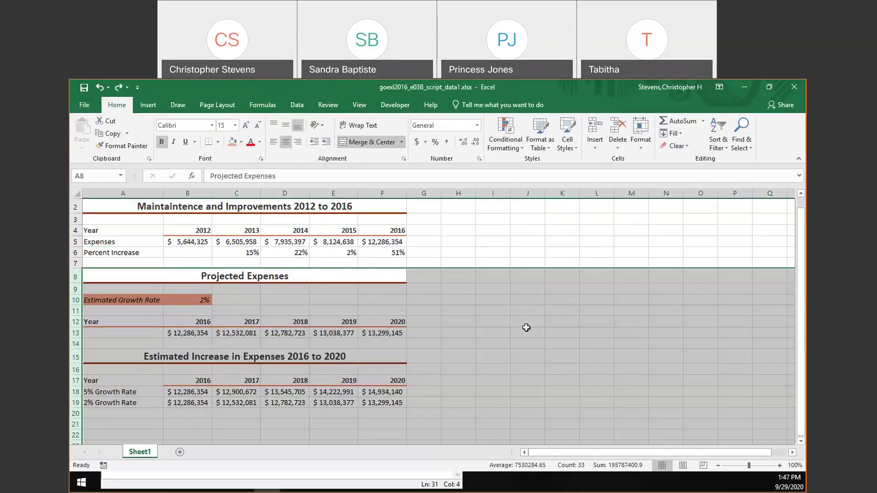
Insert 17 blank rows at rows 8 to 24, above the Projected Expenses heading.
scroll(207, 300, "down", 1)
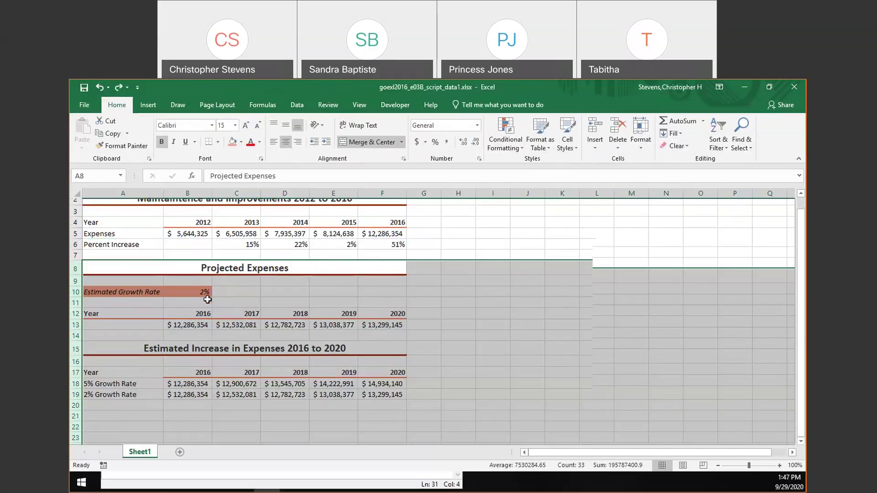
scroll(207, 300, "down", 2)
scroll(207, 300, "up", 2)
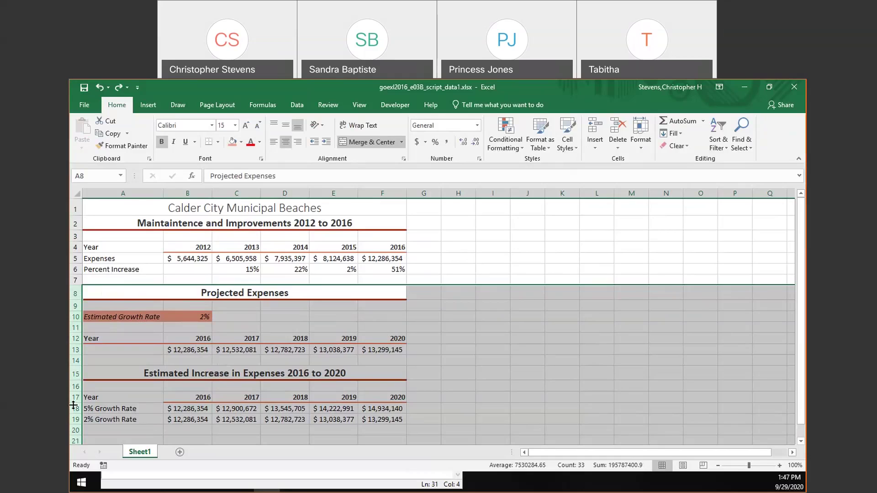
scroll(73, 405, "down", 2)
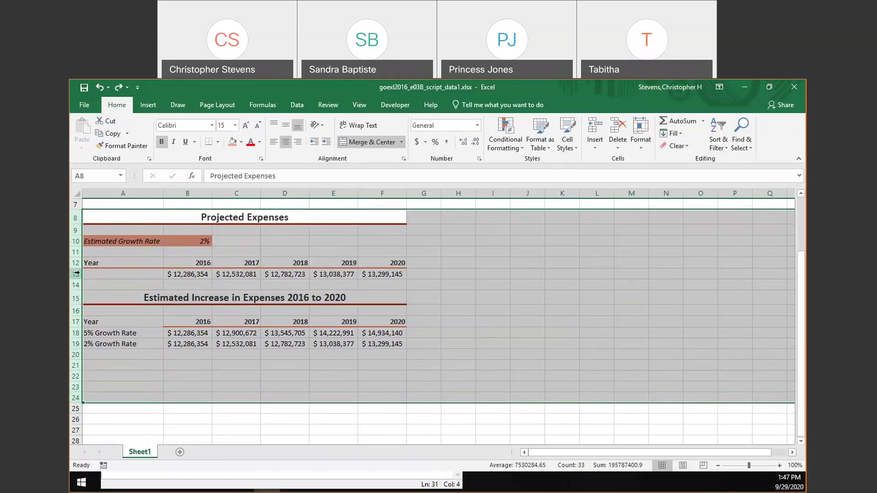
scroll(77, 274, "up", 2)
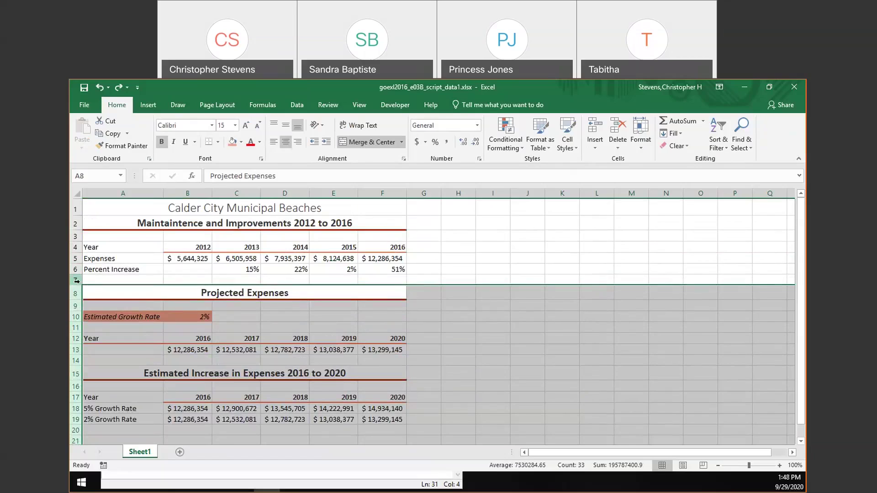
left_click(593, 129)
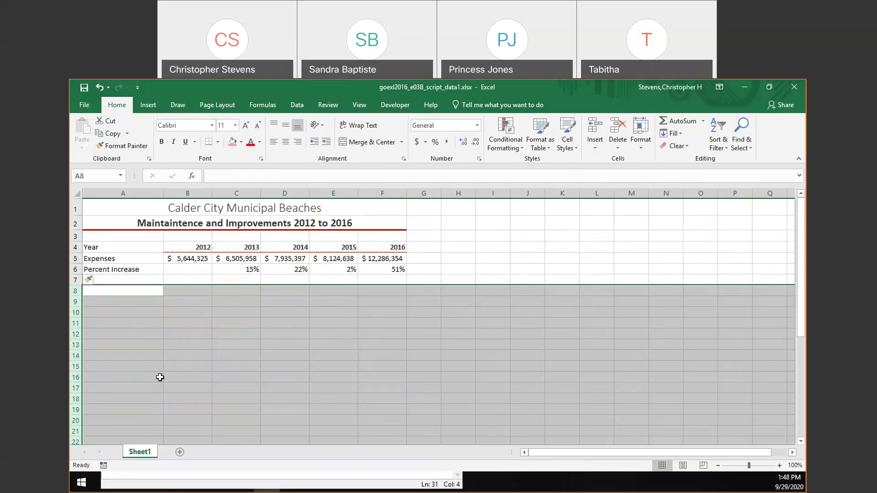
scroll(160, 377, "down", 1)
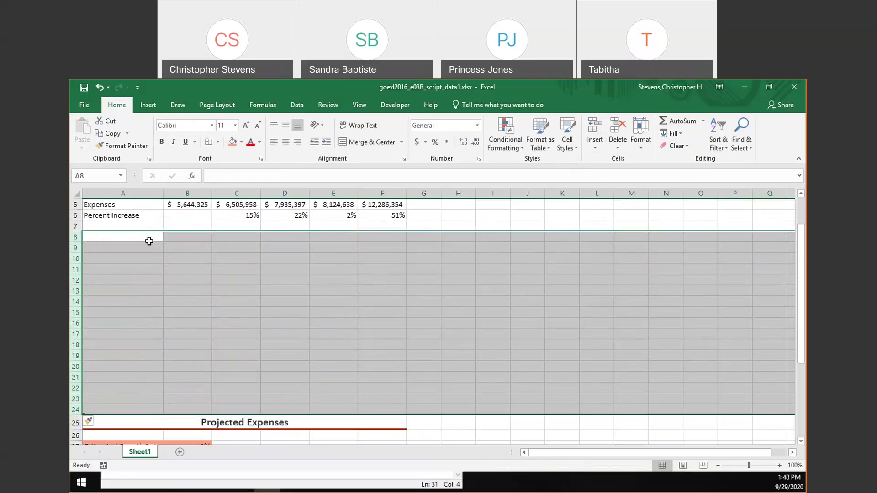
scroll(145, 390, "down", 3)
scroll(146, 389, "up", 4)
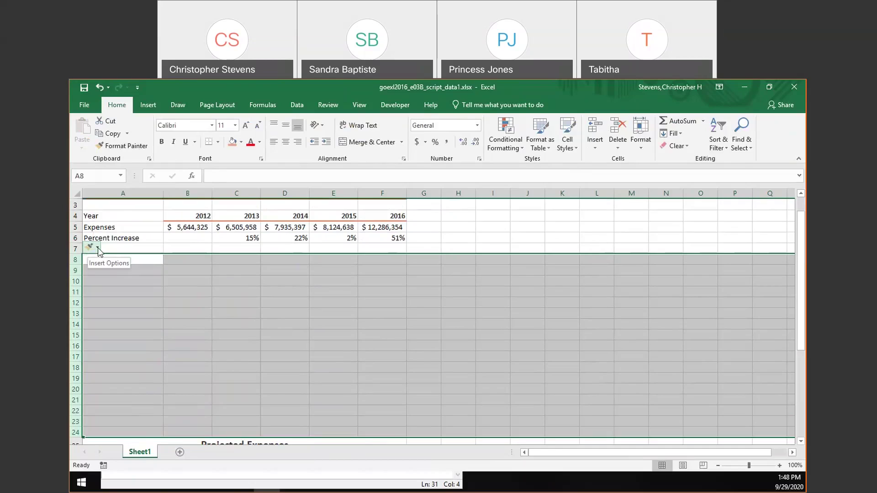
Clear the formatting of the inserted rows 8 to 24 through their insert options, and select only cell A8.
left_click(98, 248)
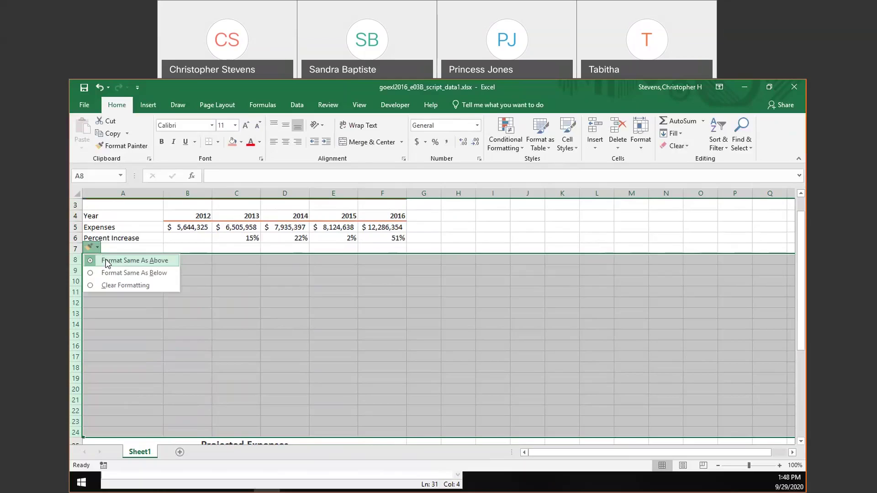
left_click(111, 285)
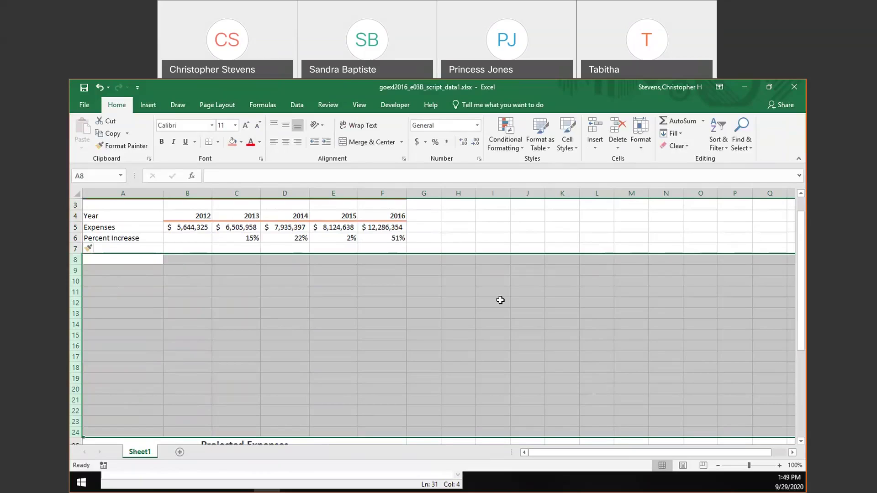
scroll(348, 339, "down", 1)
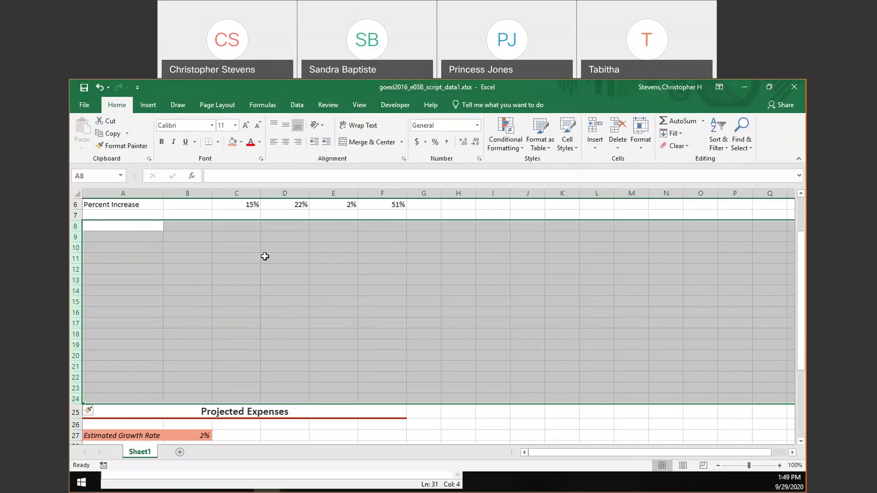
left_click(148, 229)
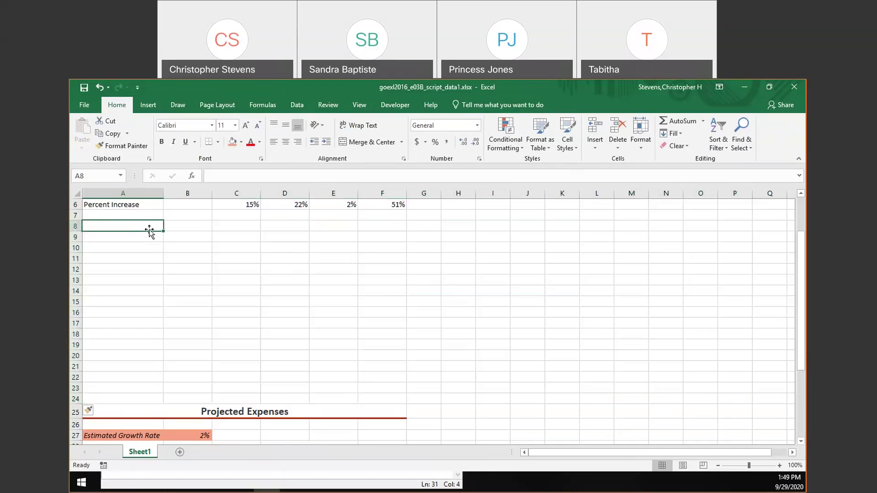
Insert a 2-D line chart with markers from the Expenses data in A5 to F5 and place its upper edge in row 8.
scroll(148, 229, "up", 2)
left_click(140, 242)
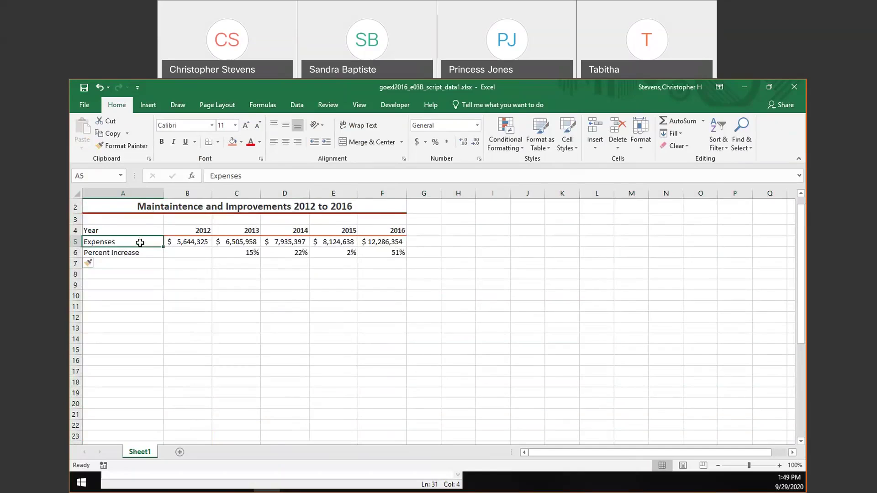
key("shift+Right")
key("shift+Right")
key("shift+Right")
key("shift+Right")
key("shift+Right")
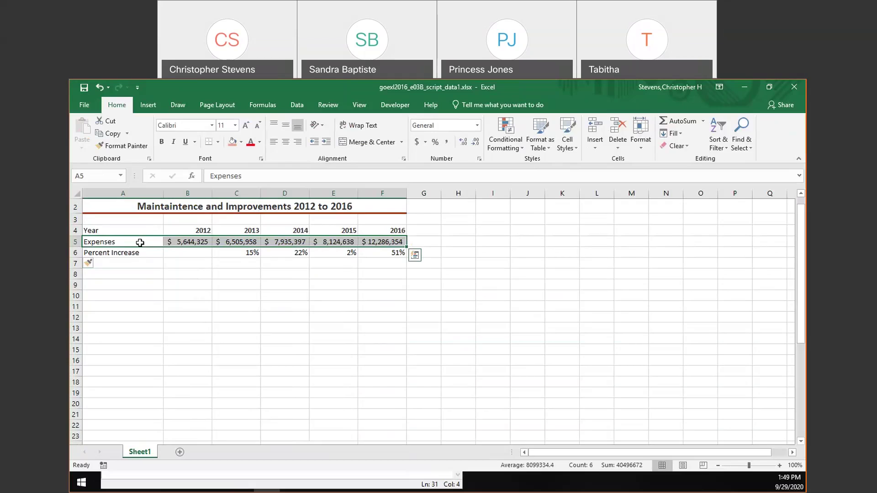
left_click(152, 108)
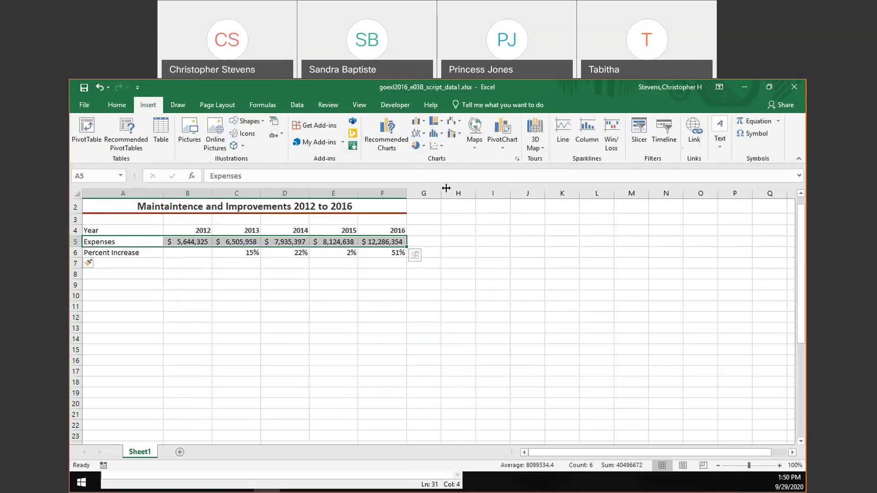
left_click(423, 135)
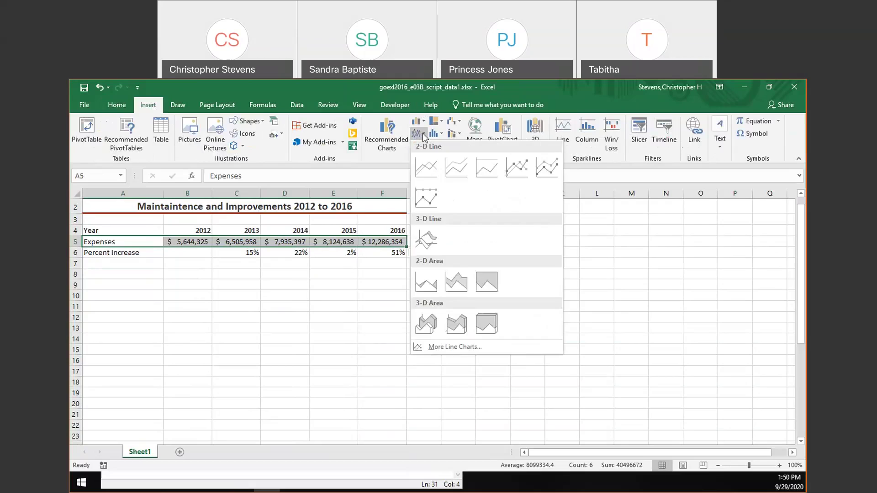
left_click(548, 170)
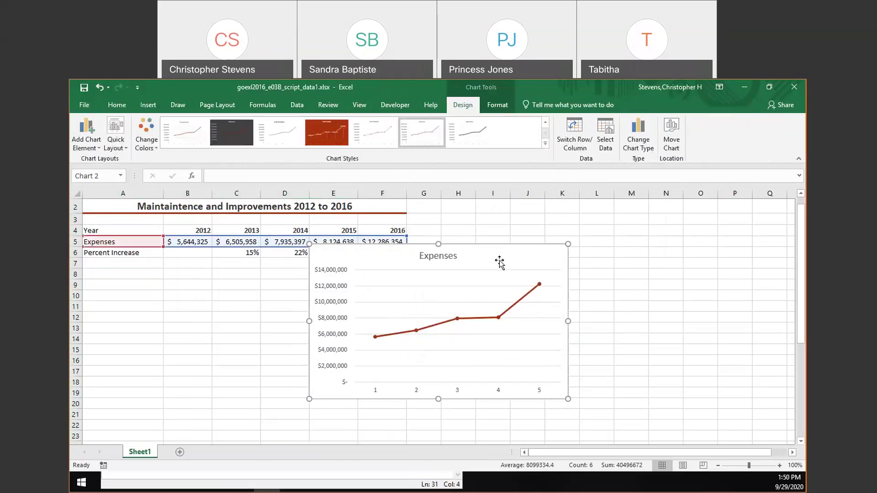
left_click_drag(502, 259, 275, 283)
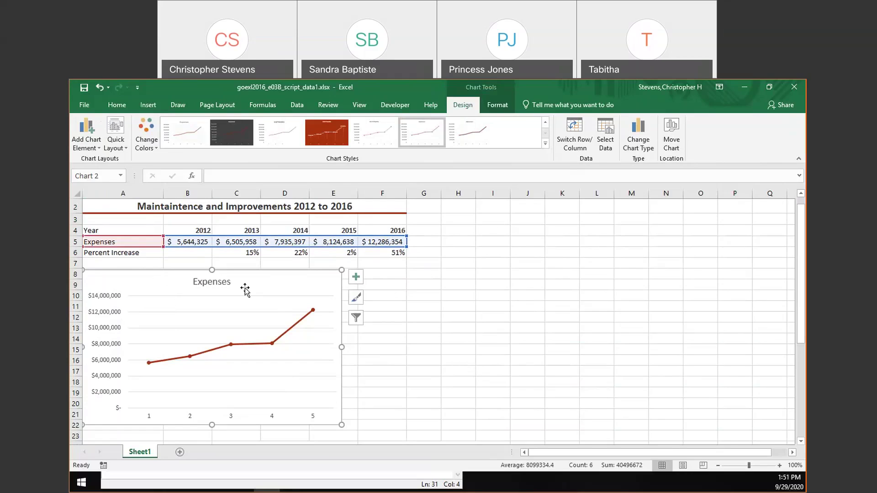
Change the line chart's title to "Calder City Beaches 2012 to 2016".
scroll(486, 314, "down", 3)
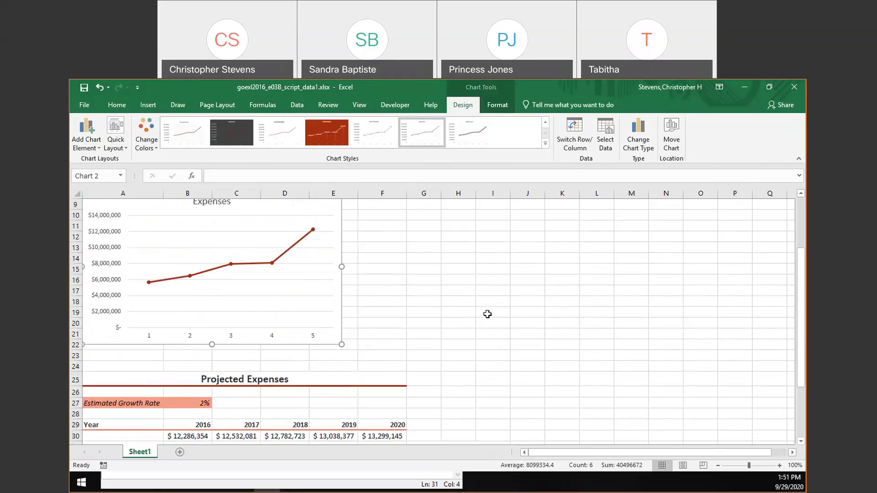
scroll(486, 314, "down", 4)
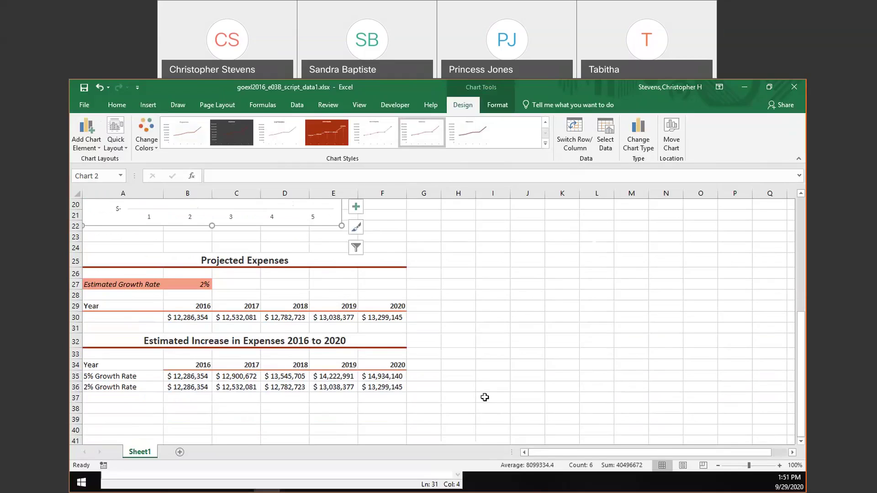
scroll(485, 397, "up", 6)
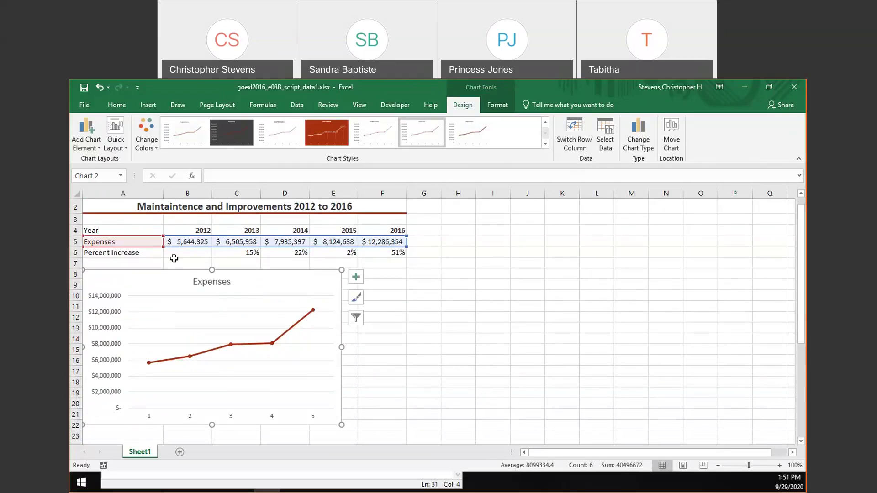
left_click(213, 280)
double_click(213, 279)
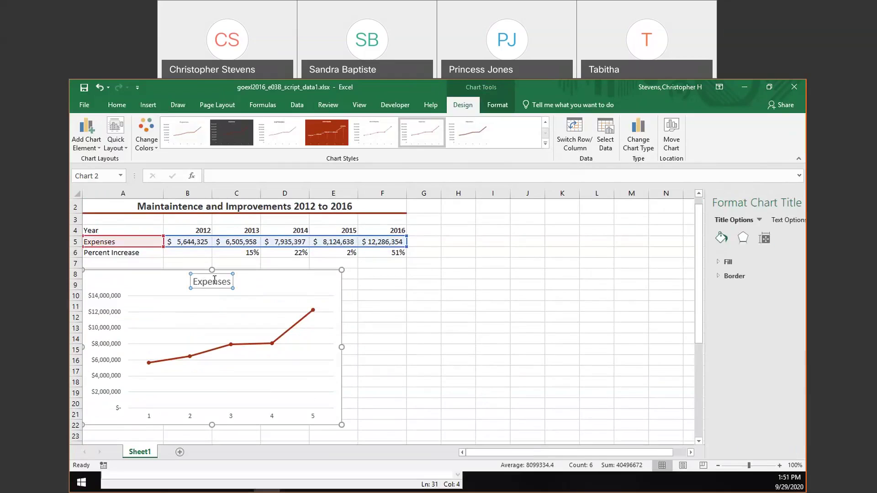
type("C")
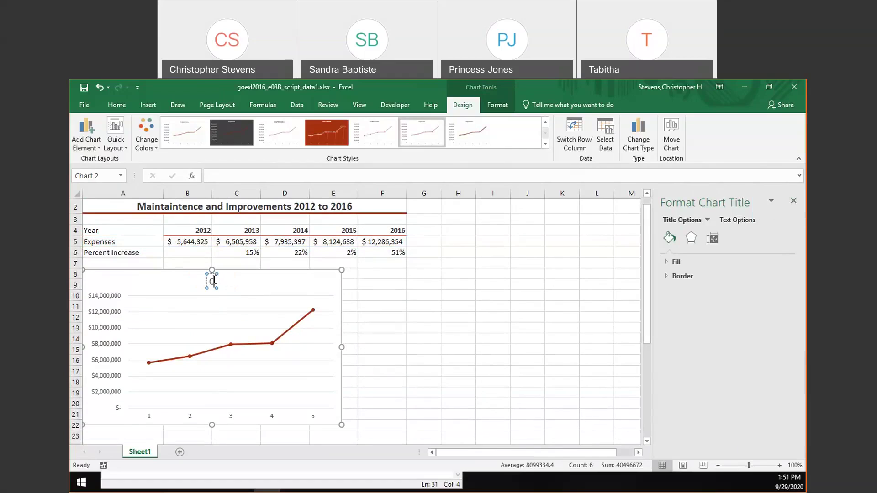
type("alder Cit")
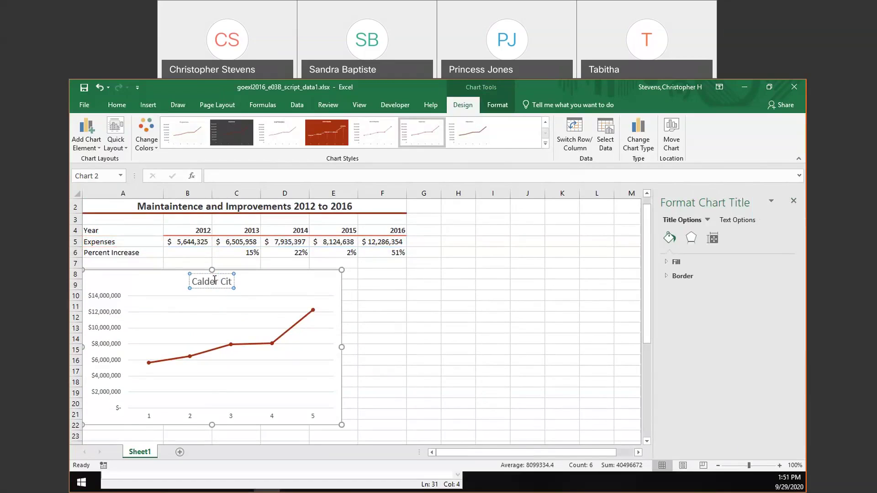
type("y Beacher")
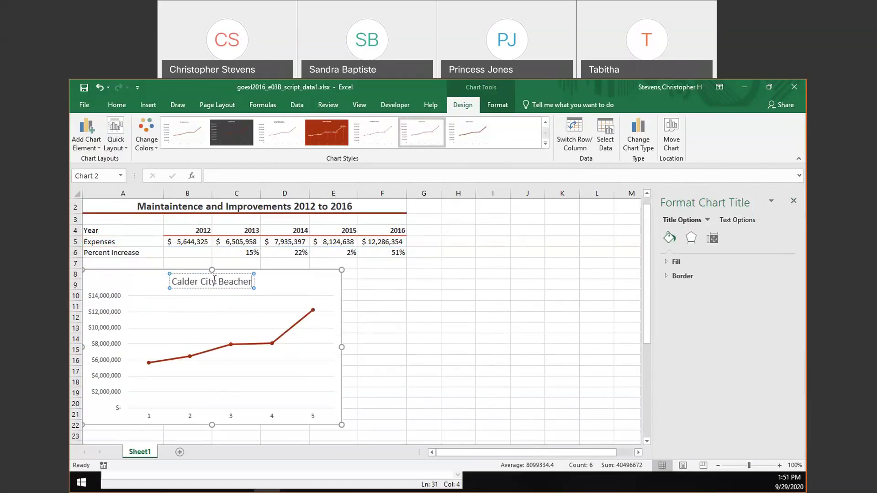
key("BackSpace")
type("s 2012 to")
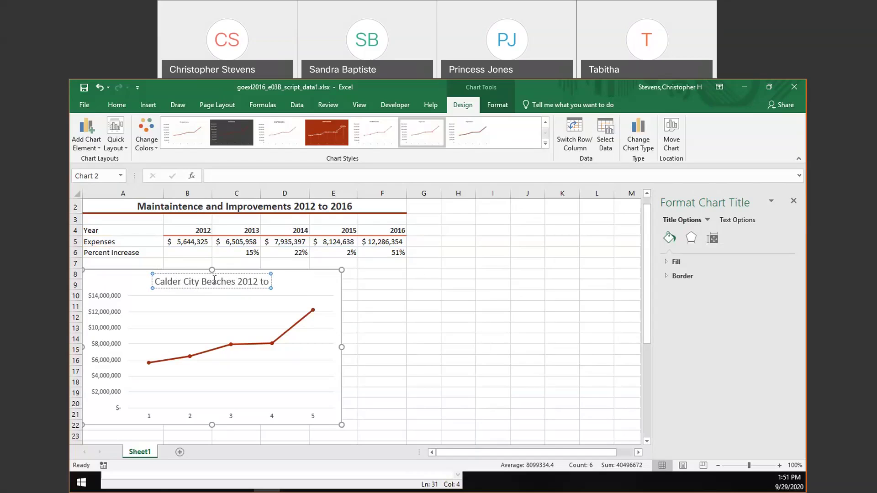
type(" 2016")
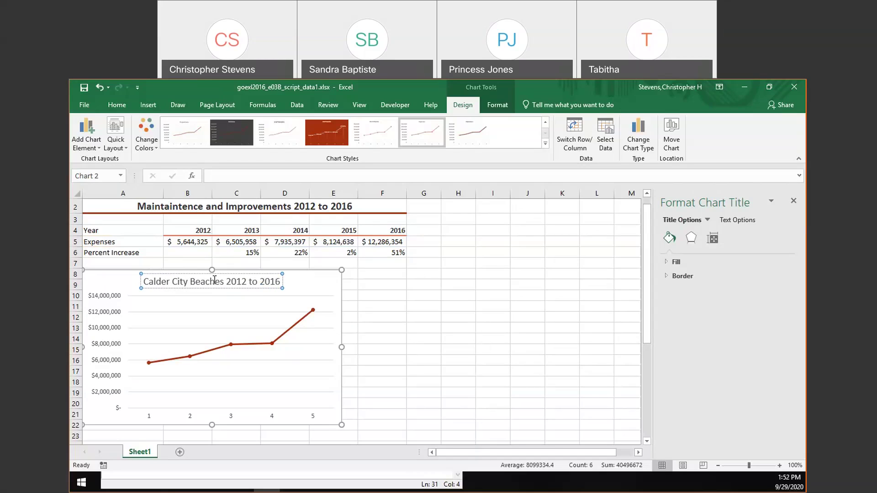
Format the chart title text as bold with the standard Dark Red font color.
triple_click(247, 281)
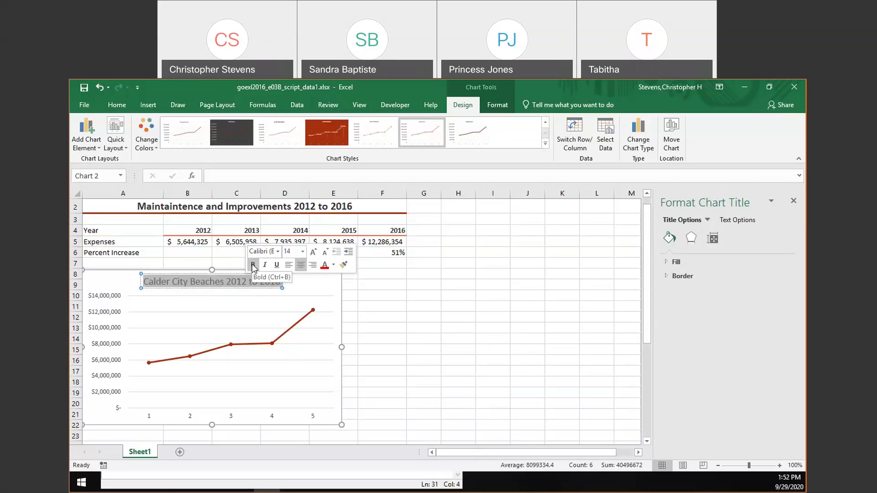
left_click(253, 265)
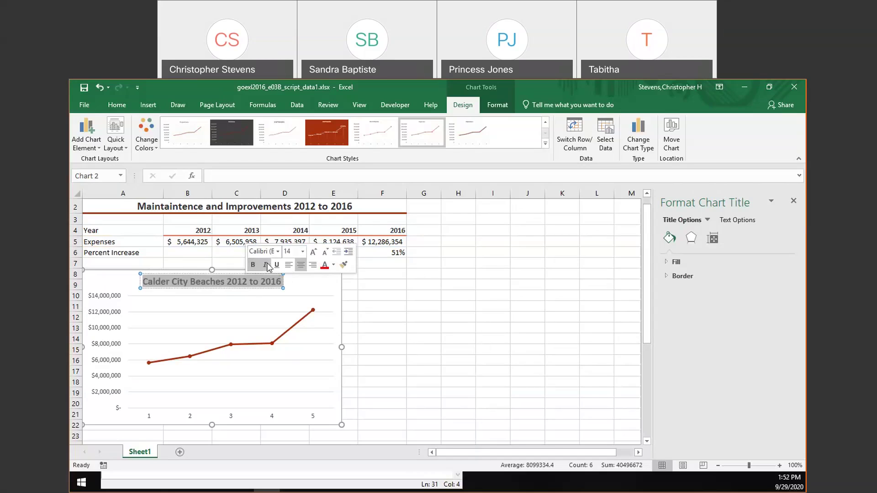
left_click(334, 264)
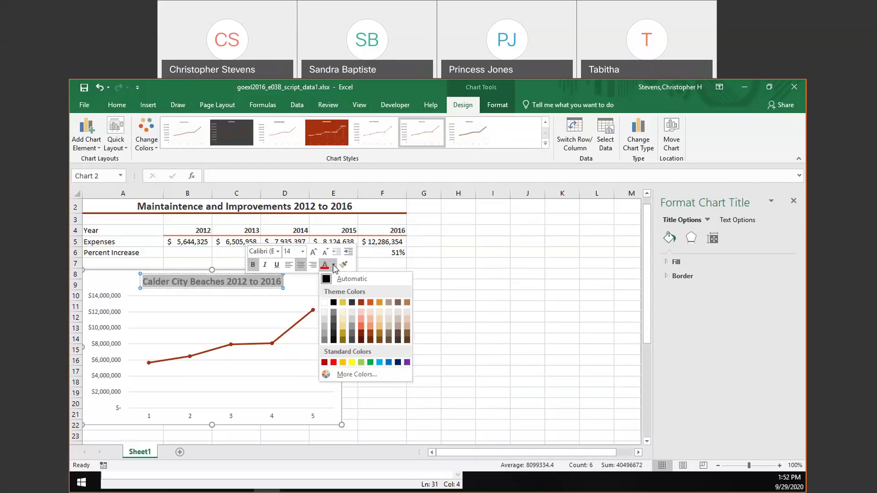
left_click(325, 363)
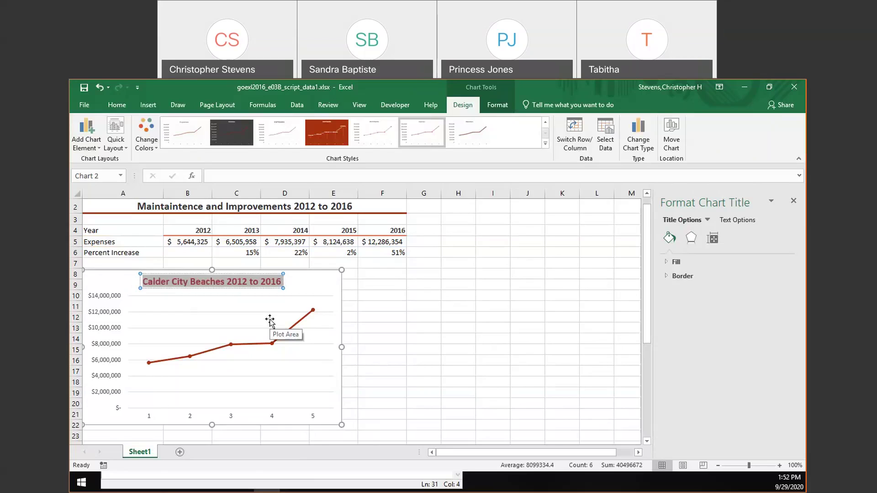
Use the years in B4 to F4 as the horizontal axis labels of the line chart.
left_click(150, 417)
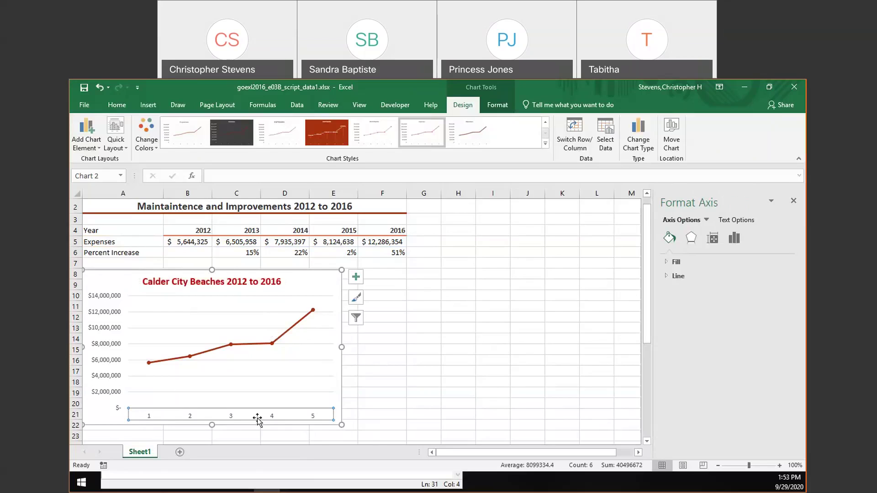
right_click(152, 419)
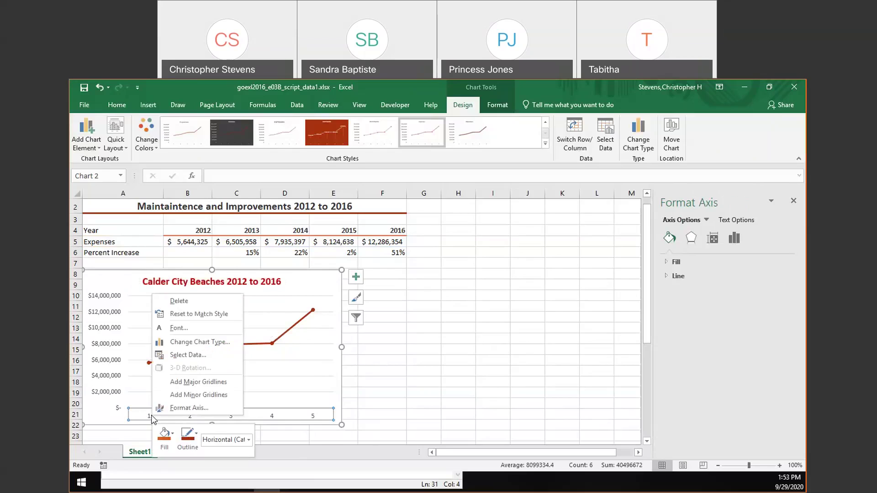
left_click(184, 354)
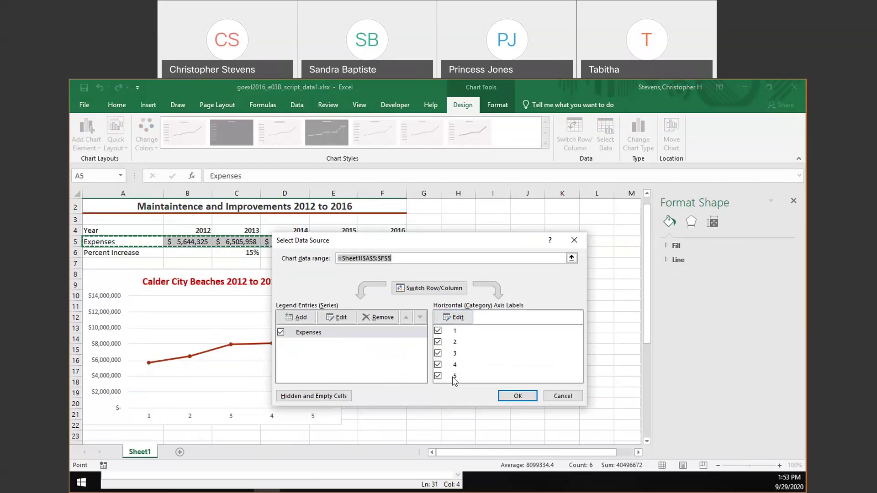
left_click(454, 316)
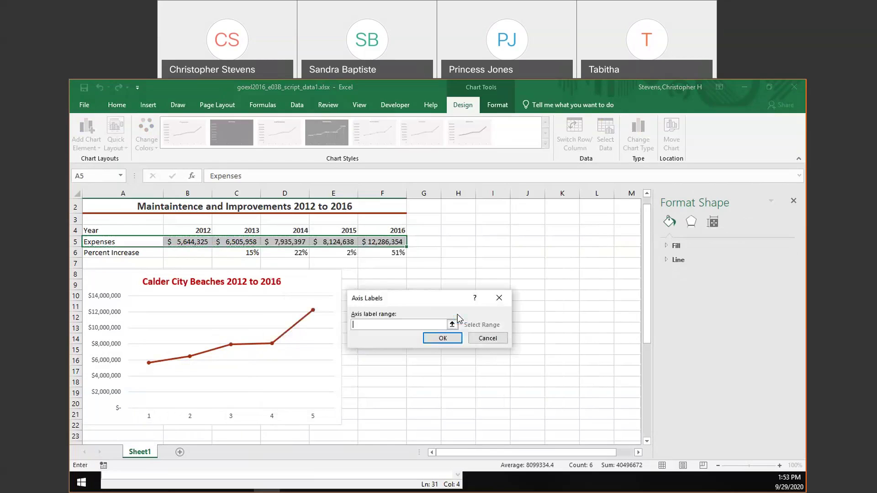
left_click_drag(201, 229, 385, 235)
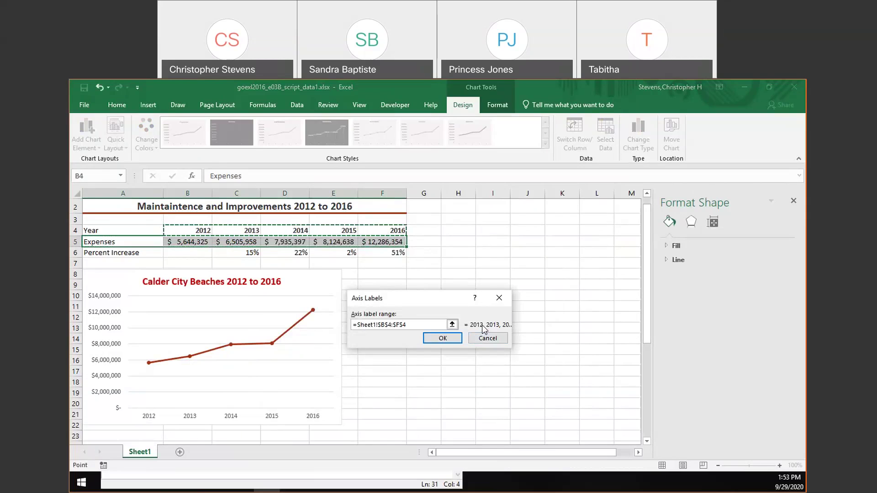
left_click(442, 338)
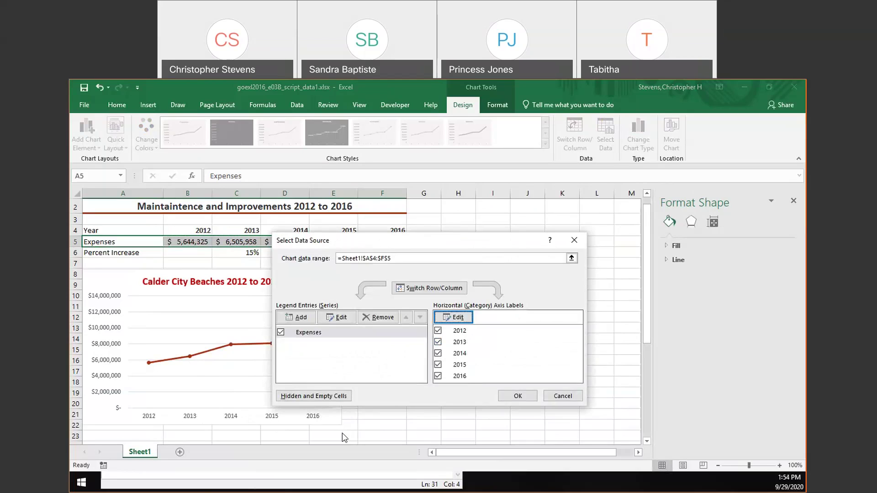
left_click(510, 395)
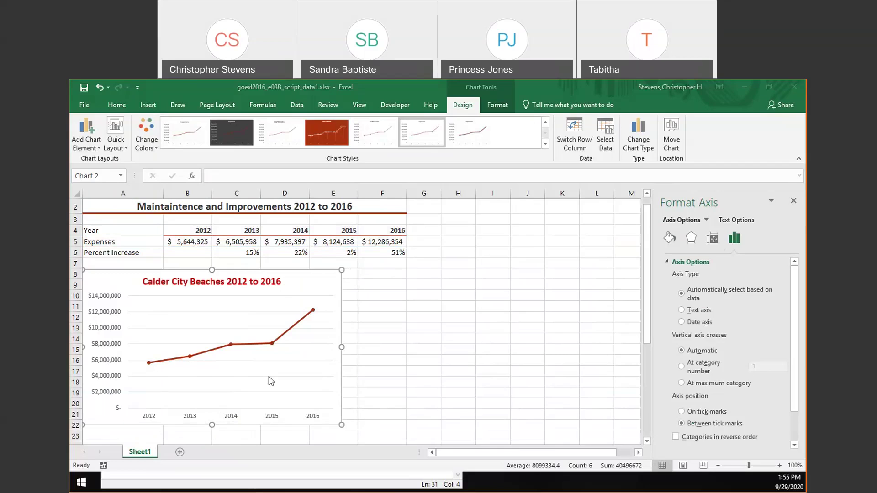
left_click(266, 414)
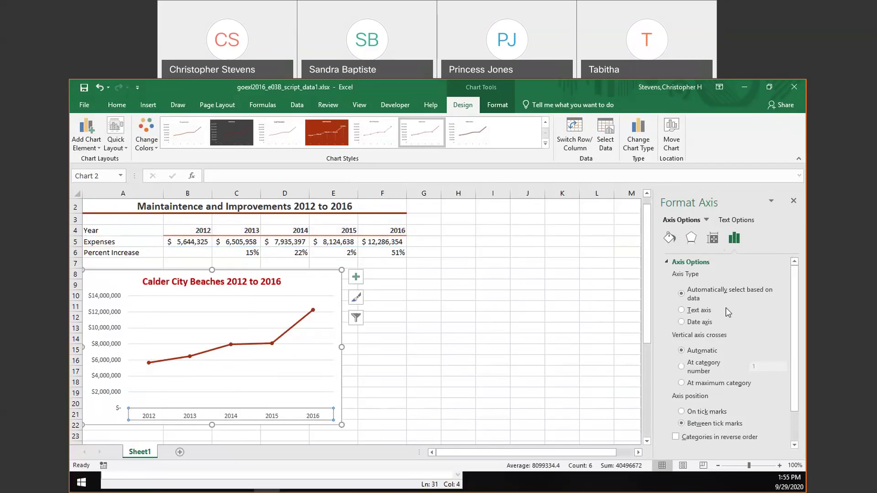
left_click(794, 202)
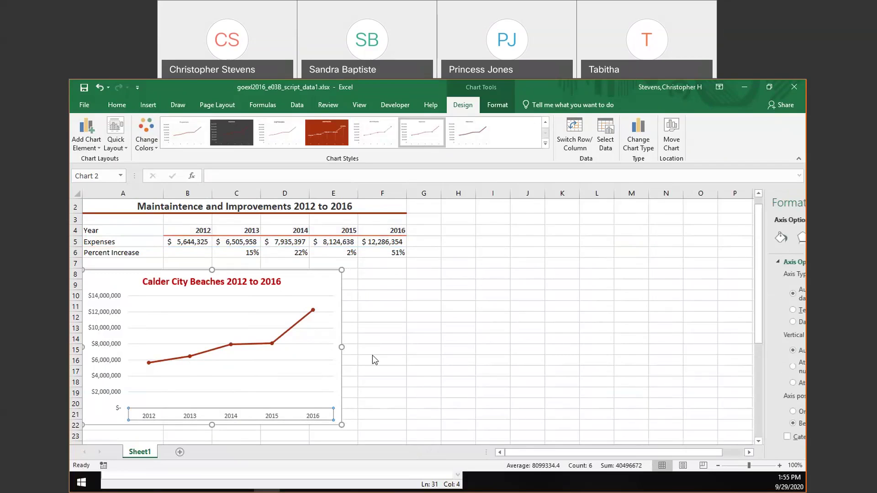
double_click(299, 414)
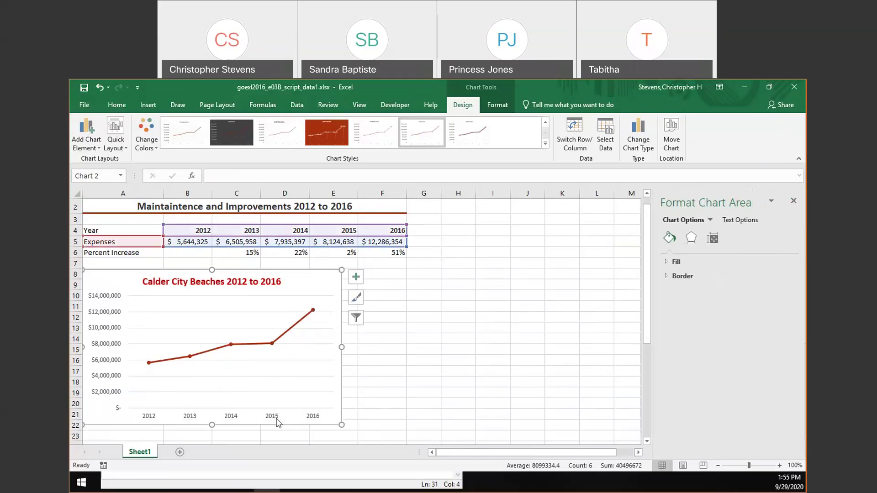
Format the chart's horizontal category axis with No line, close its formatting settings and deselect the chart.
left_click(277, 420)
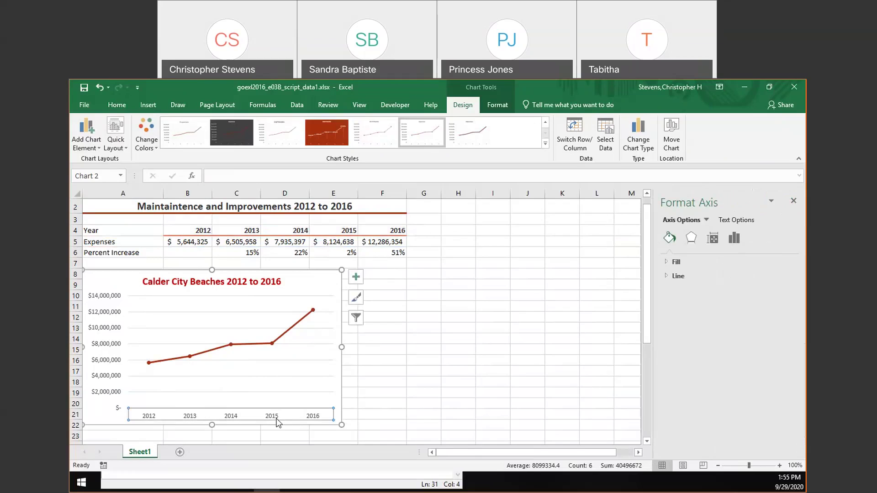
left_click(793, 201)
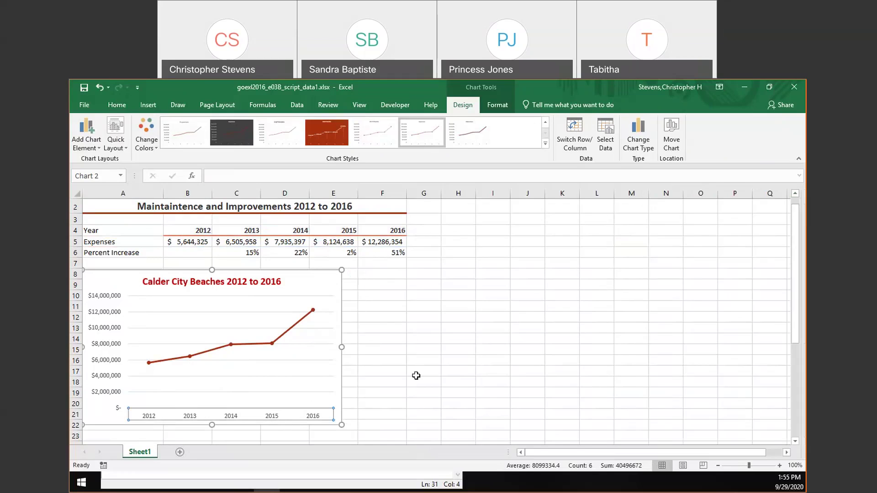
left_click(499, 105)
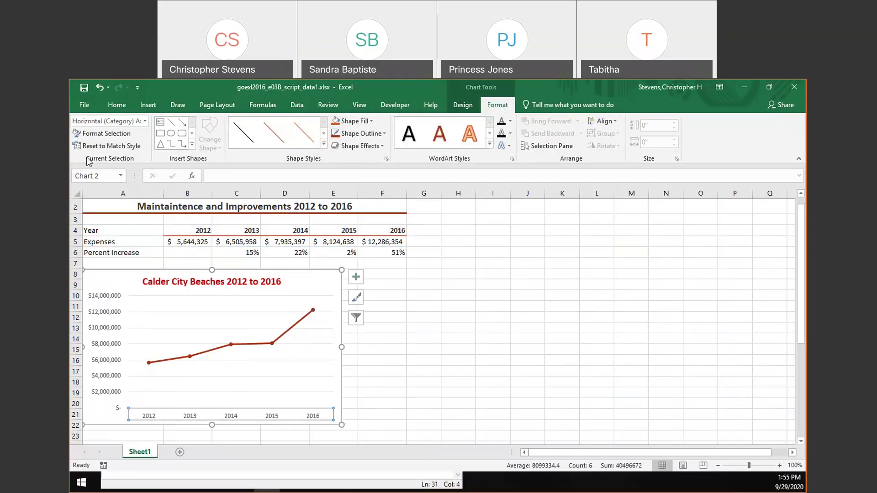
left_click(110, 134)
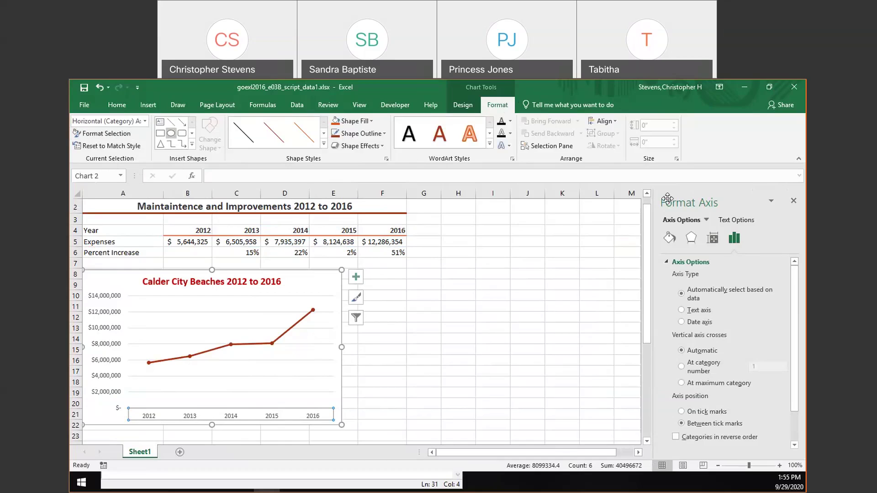
left_click(146, 121)
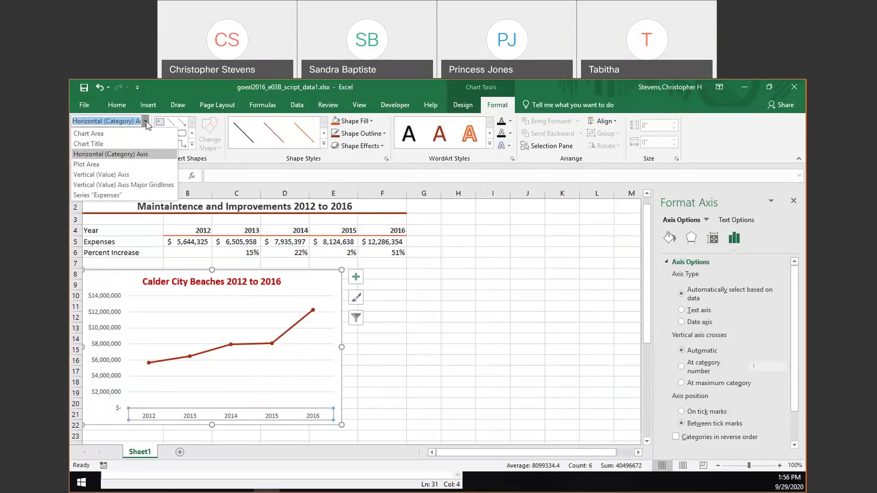
left_click(147, 153)
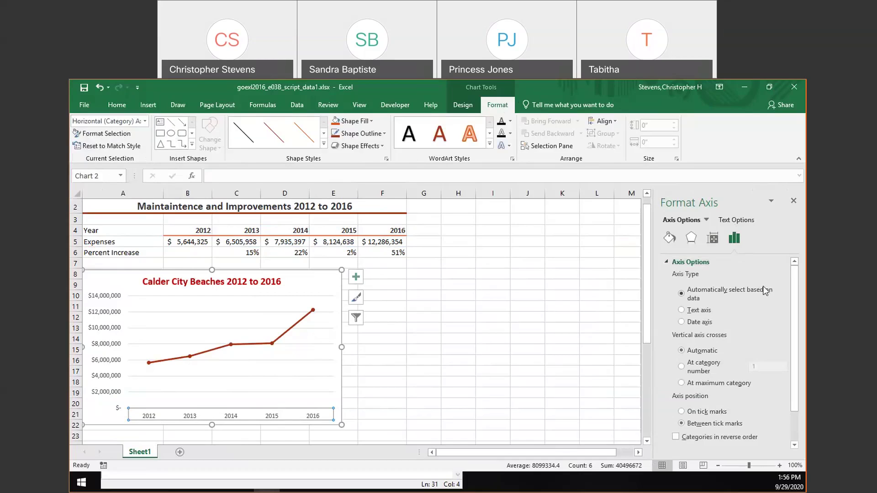
left_click(668, 242)
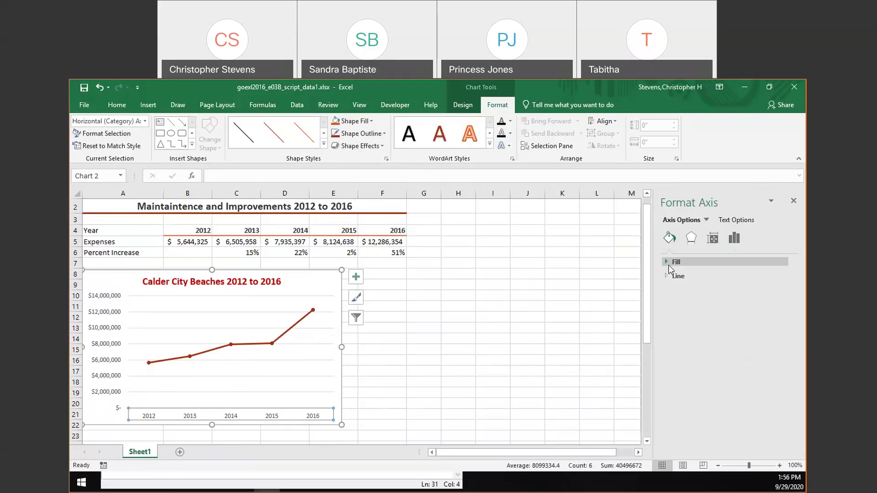
left_click(664, 279)
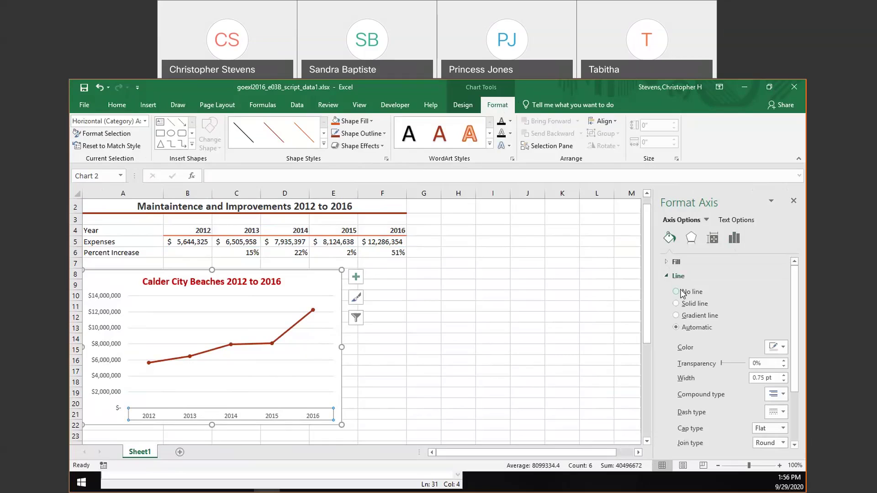
left_click(682, 292)
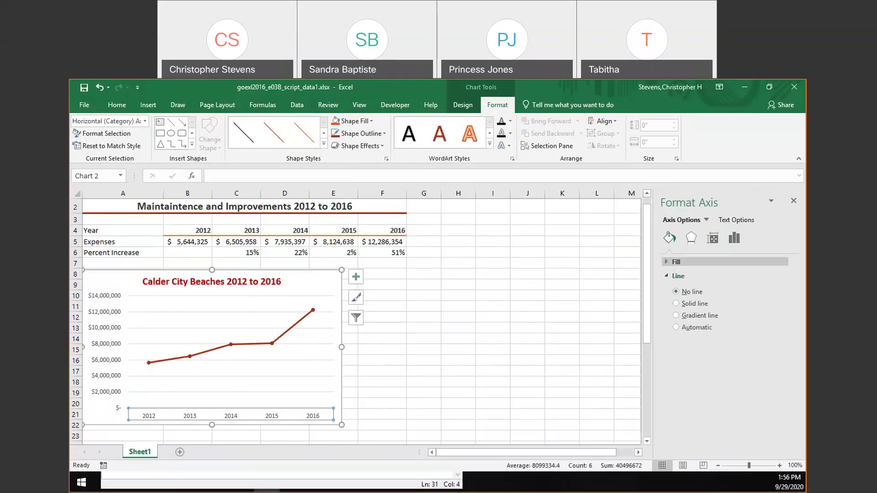
left_click(795, 203)
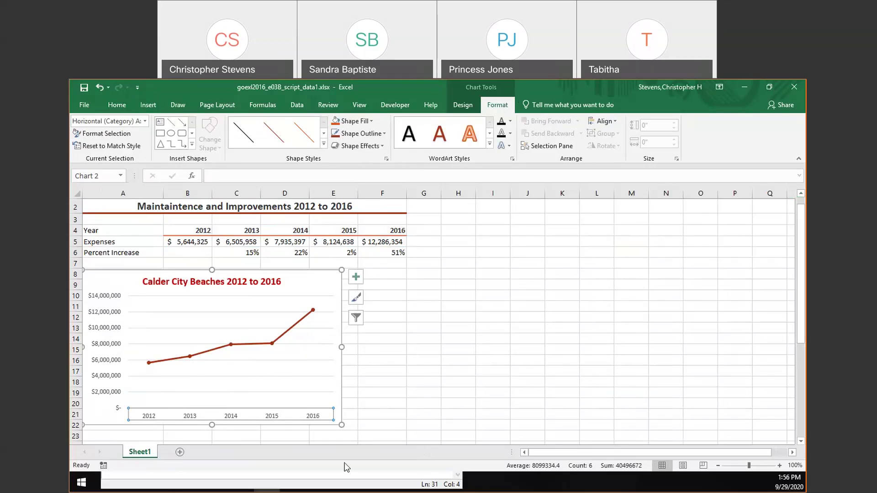
left_click(374, 391)
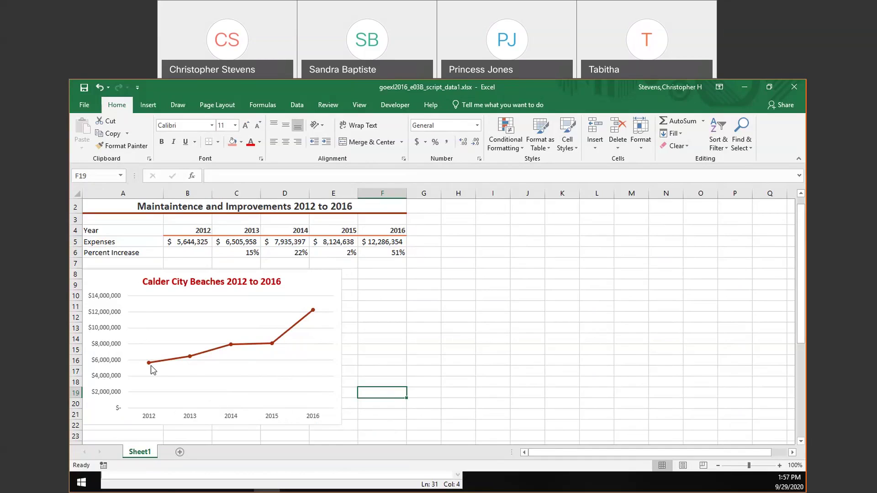
Set the minimum bound of the chart's vertical value axis to 4000000.
mouse_move(150, 364)
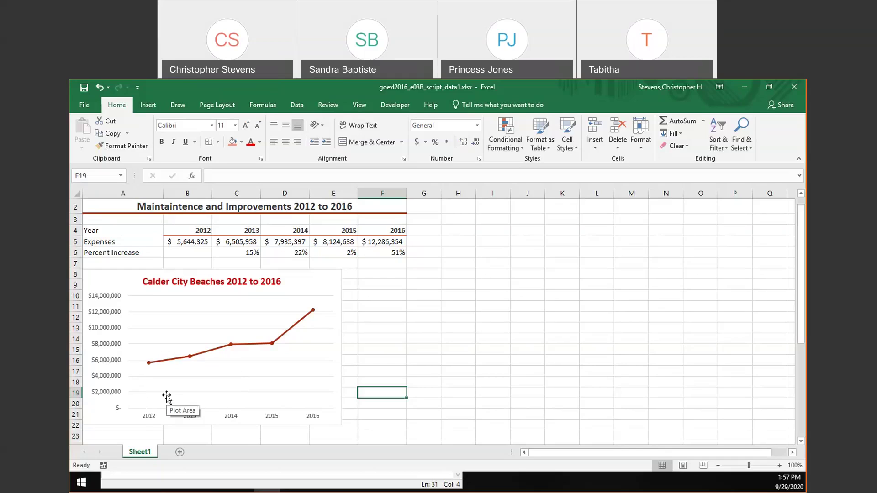
left_click(105, 359)
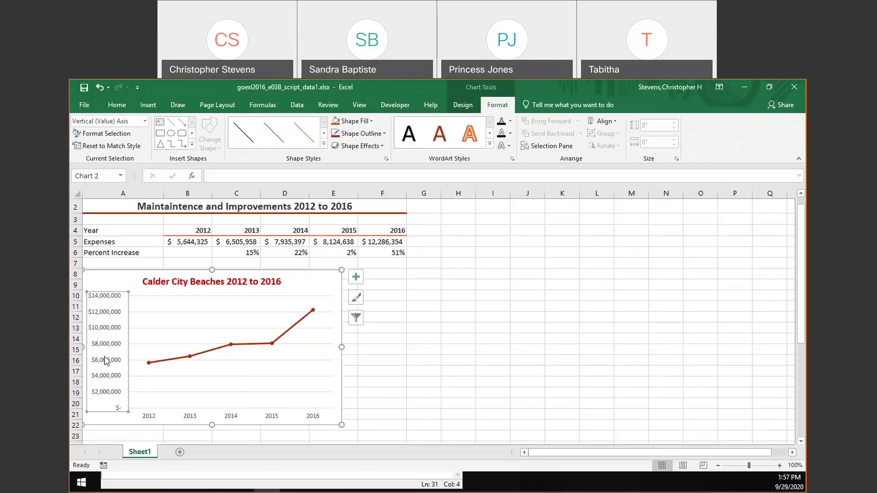
double_click(105, 360)
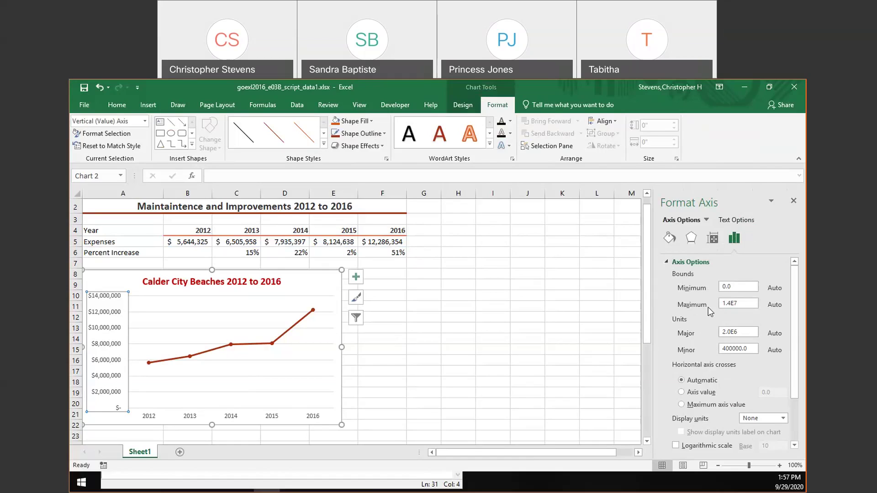
scroll(698, 324, "down", 3)
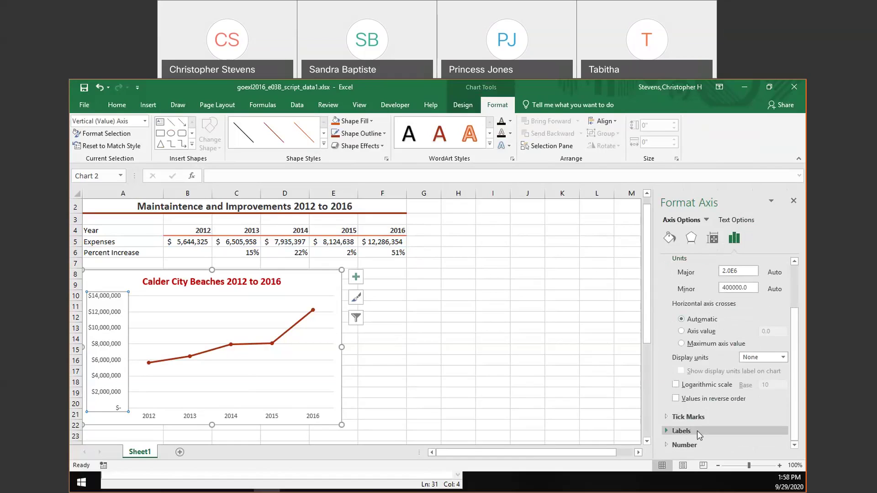
scroll(681, 365, "up", 3)
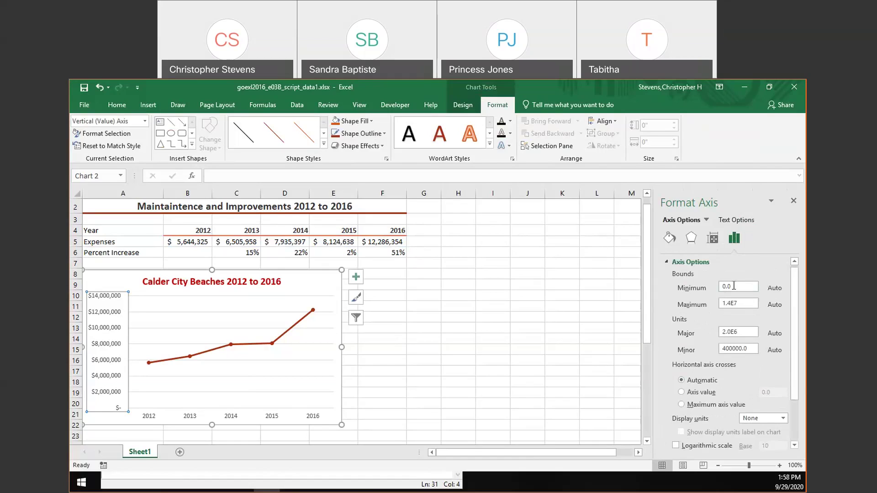
left_click(740, 286)
key("BackSpace")
key("BackSpace")
key("BackSpace")
type("4")
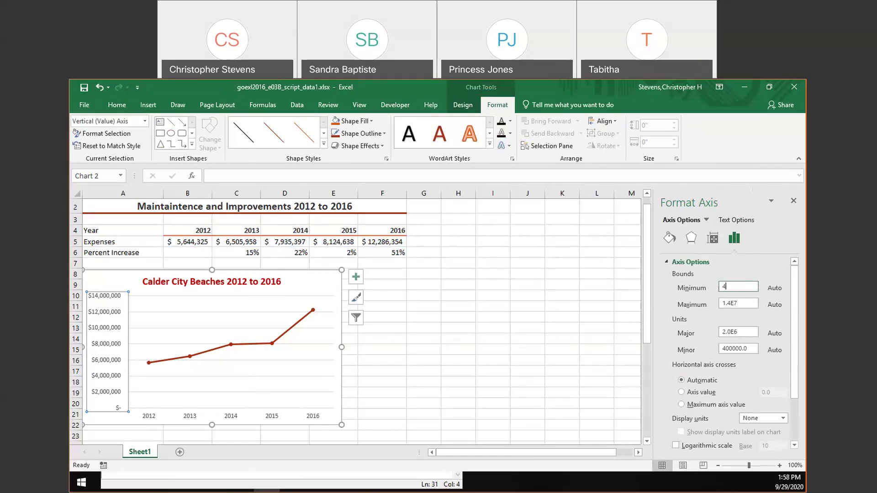
type("000000")
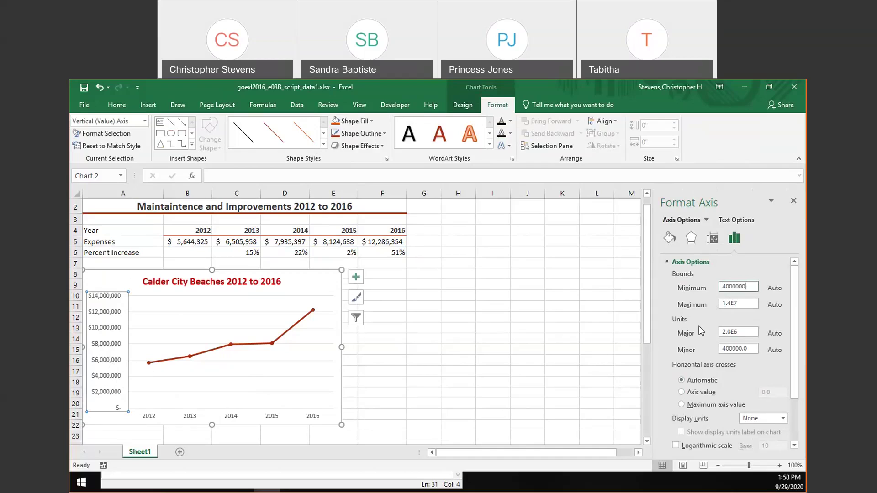
left_click(746, 331)
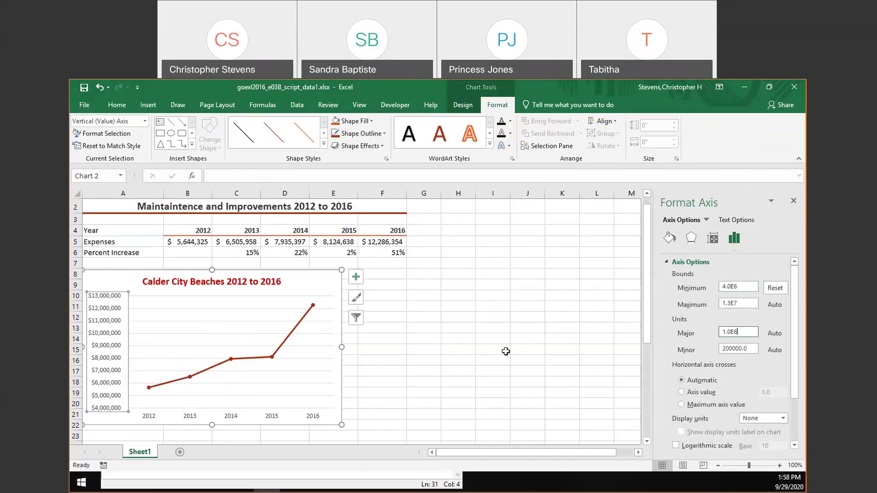
Set the vertical axis major unit to 2.0E6.
left_click(726, 332)
key("BackSpace")
type("2")
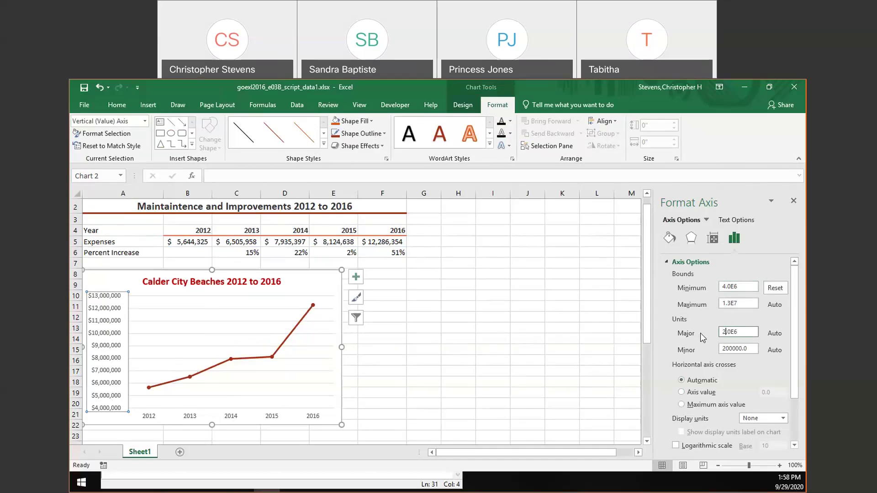
left_click(747, 349)
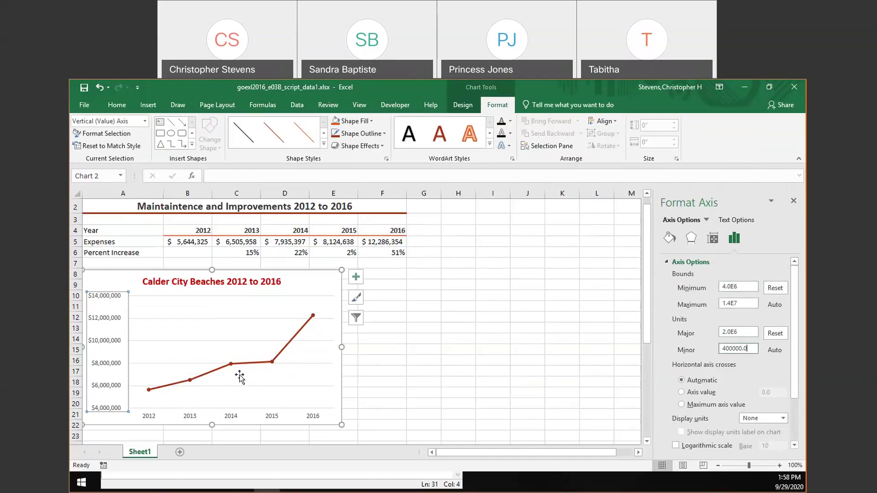
Reselect the chart's vertical value axis and show its axis options.
left_click(188, 376)
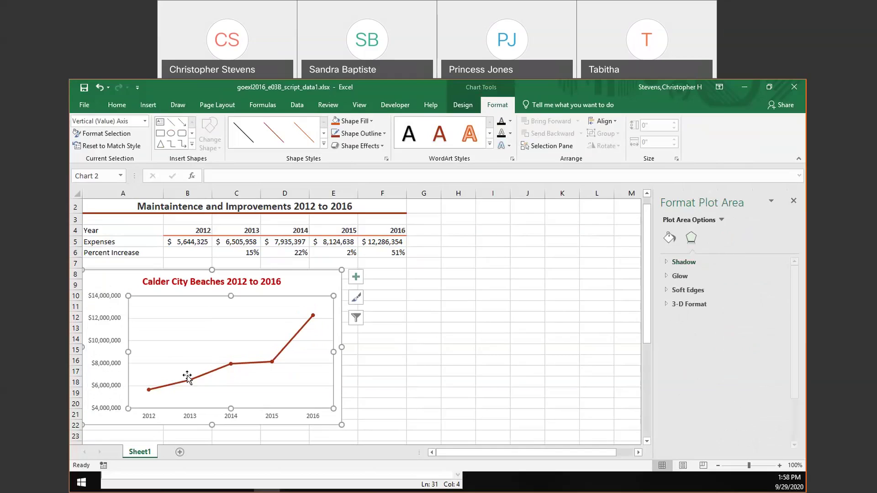
left_click(100, 347)
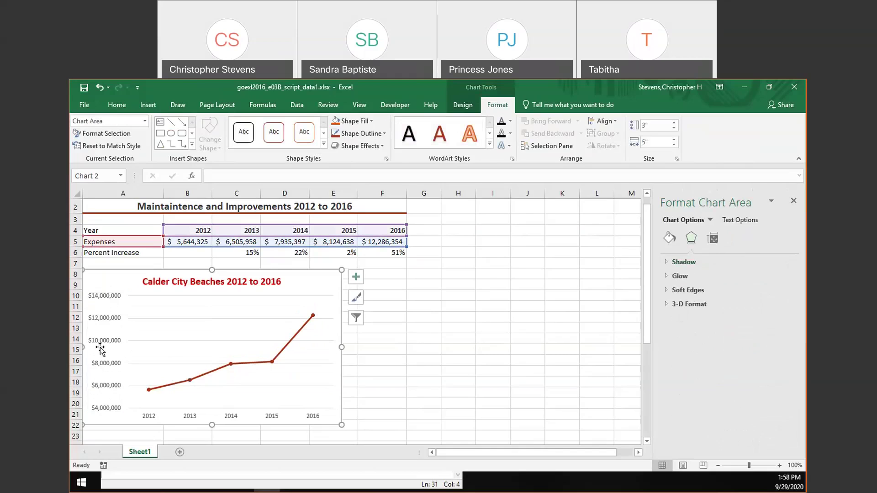
left_click(97, 335)
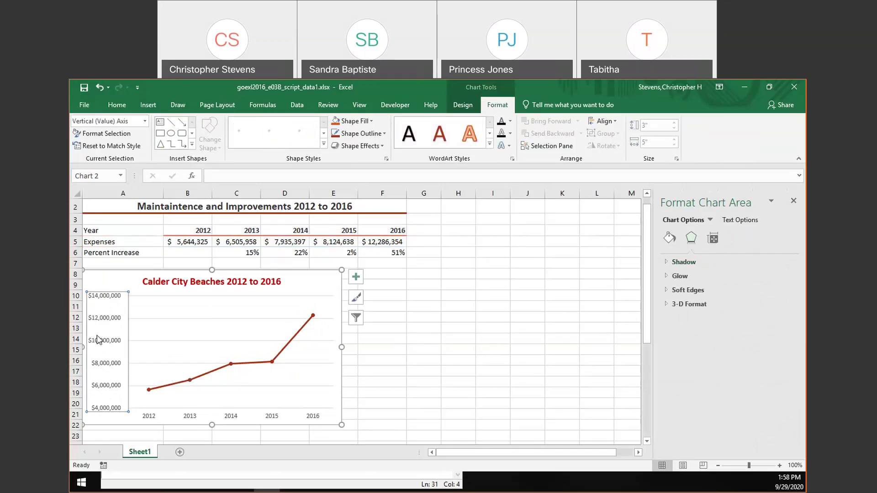
left_click(733, 237)
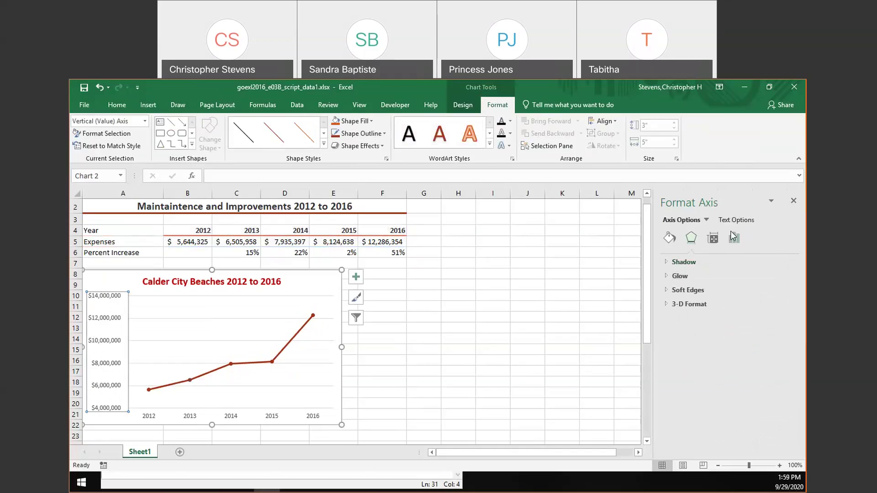
Select the chart area of the line chart as the element to format.
left_click(668, 263)
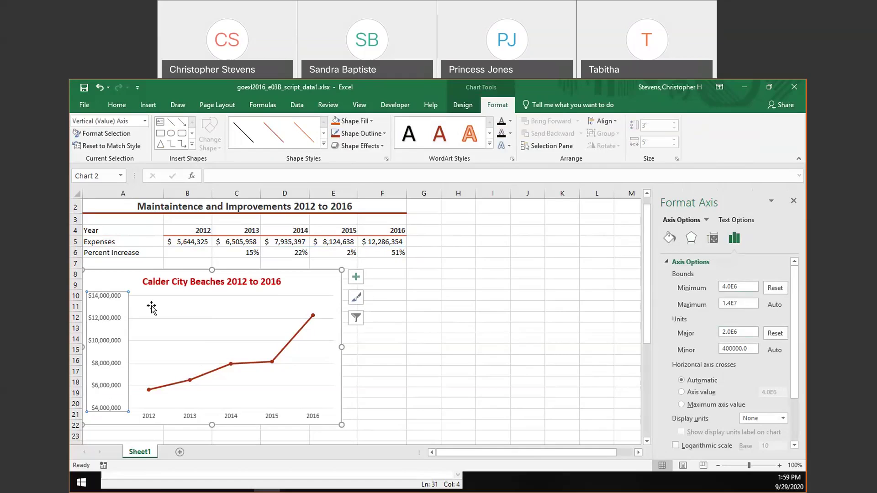
left_click(122, 283)
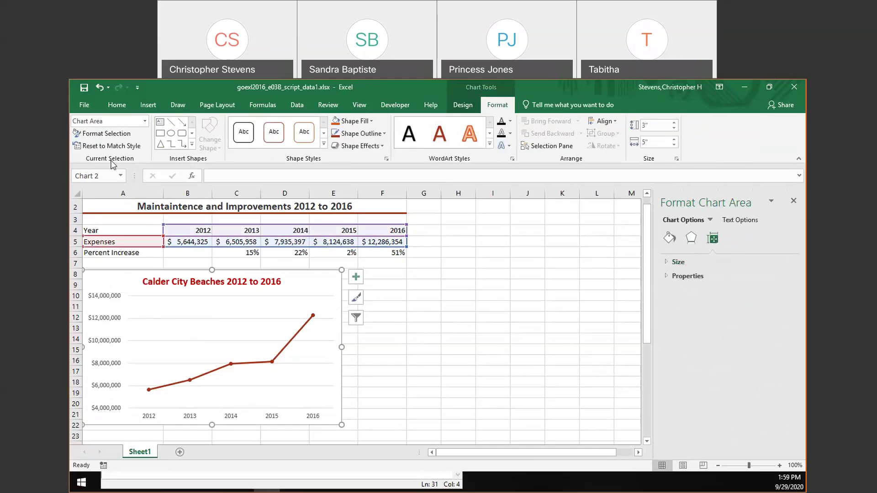
left_click(145, 121)
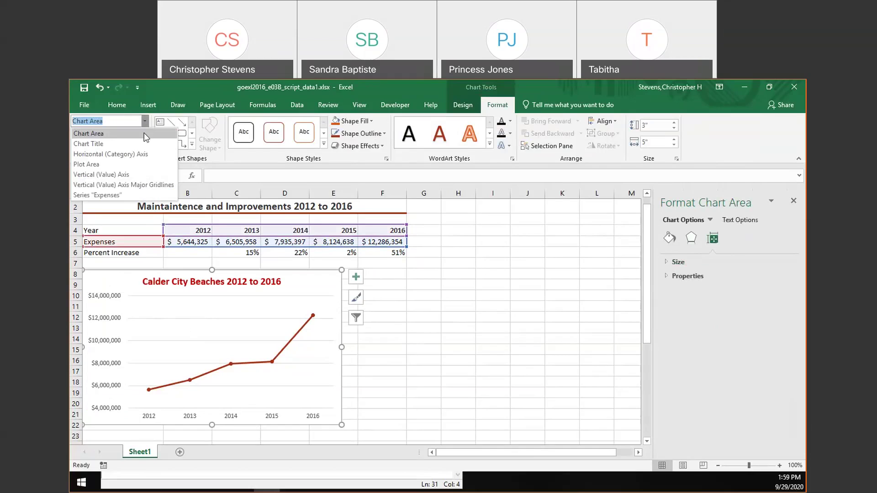
left_click(146, 134)
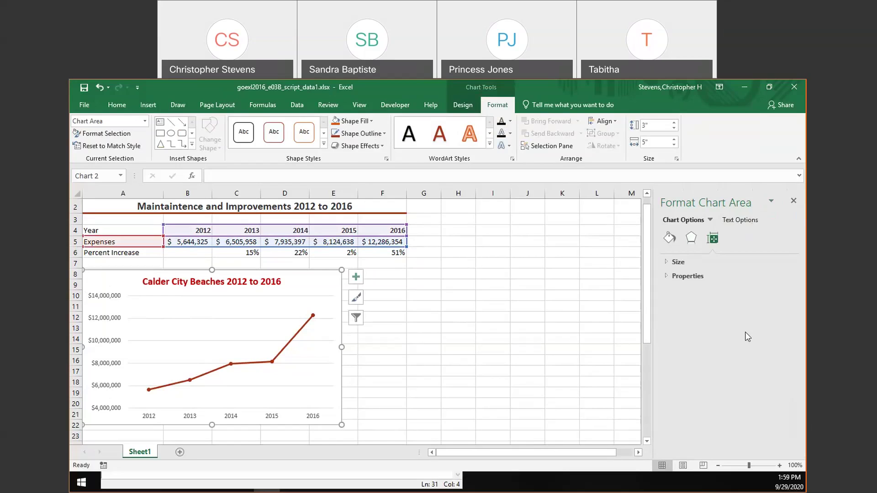
left_click(771, 202)
left_click(772, 203)
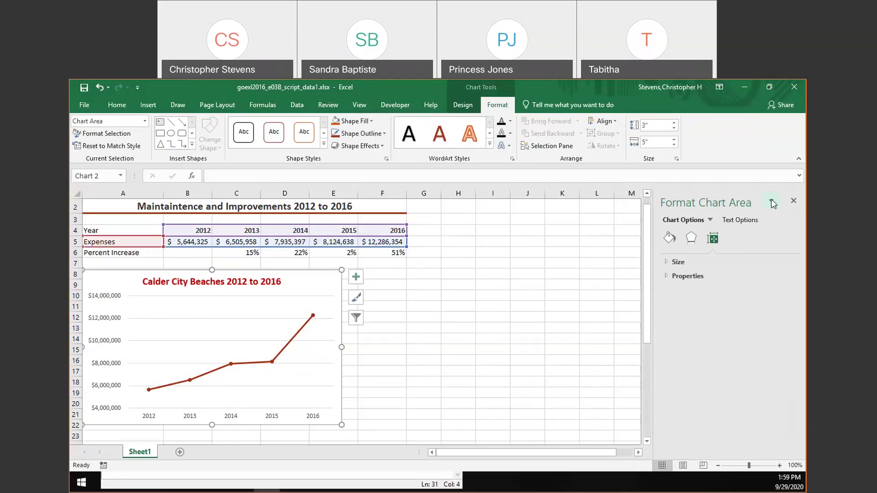
left_click(710, 220)
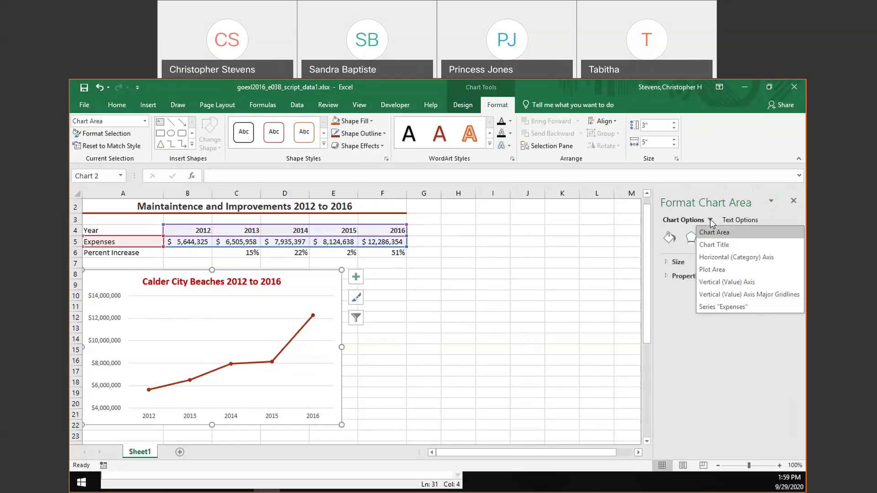
left_click(730, 232)
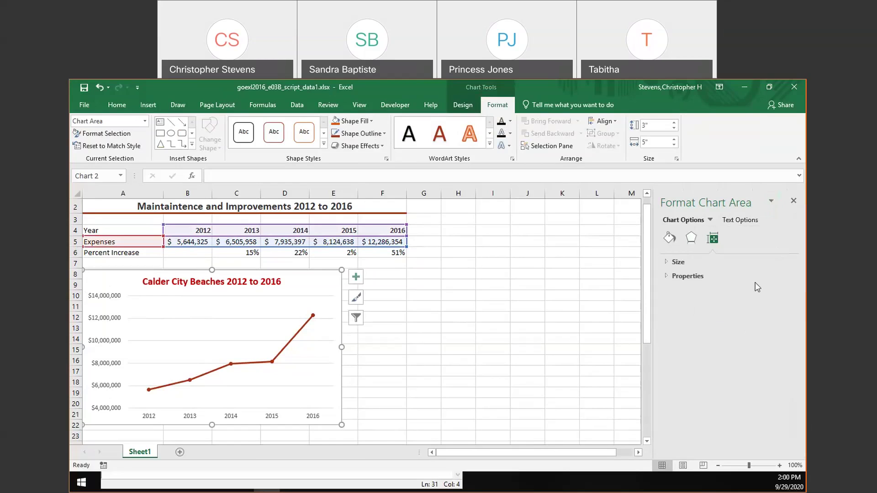
Fill the chart area with the beach picture from the Excel 03B folder under Scripted Lectures.
left_click(671, 244)
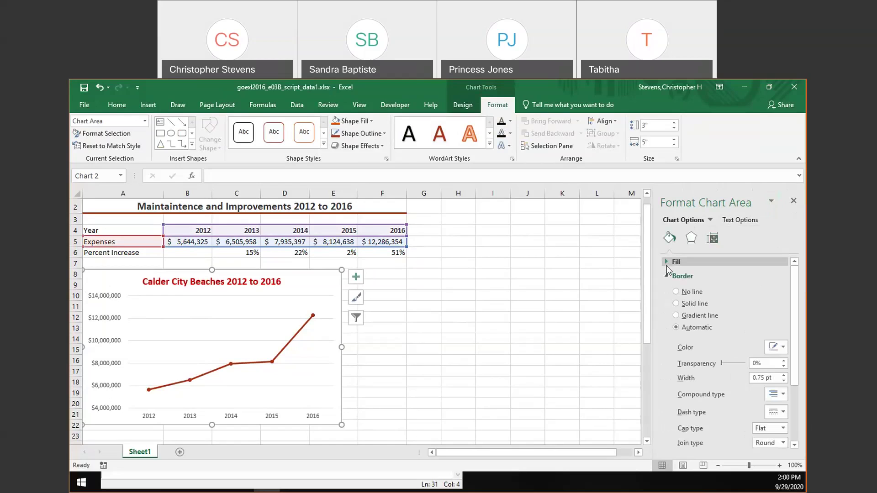
left_click(666, 263)
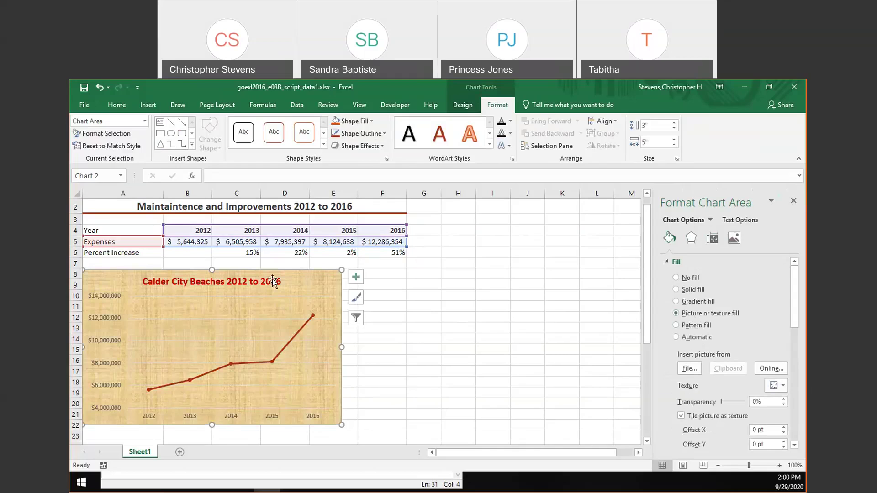
left_click(697, 371)
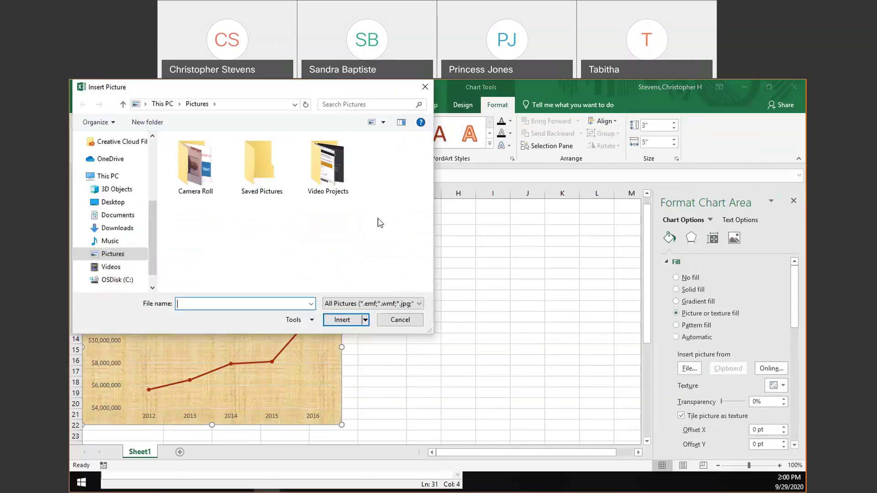
left_click(110, 230)
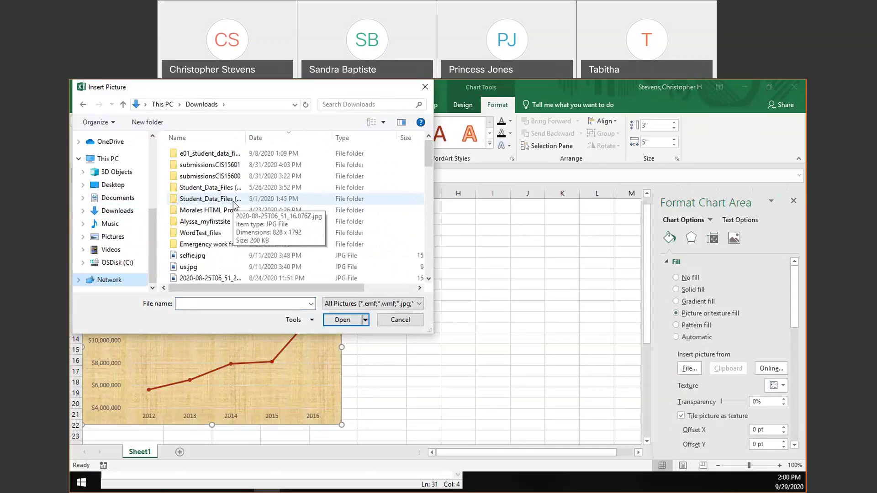
double_click(212, 249)
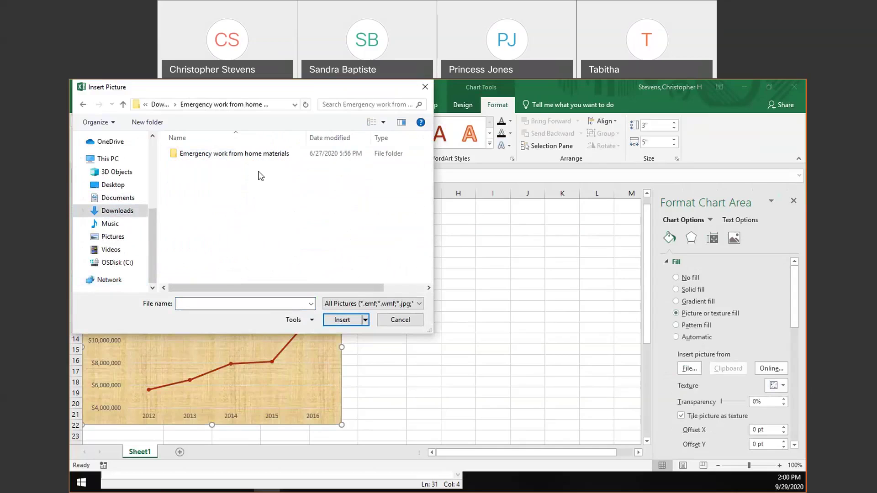
double_click(280, 157)
double_click(275, 154)
double_click(252, 154)
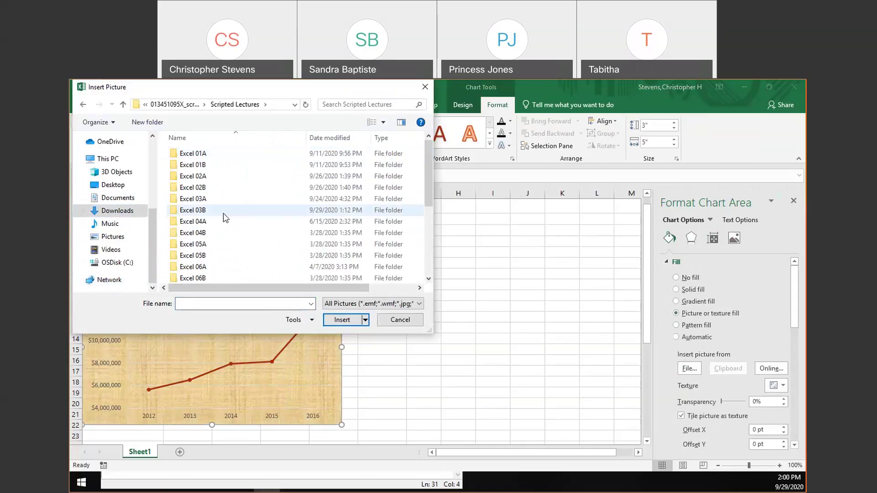
double_click(223, 211)
double_click(205, 173)
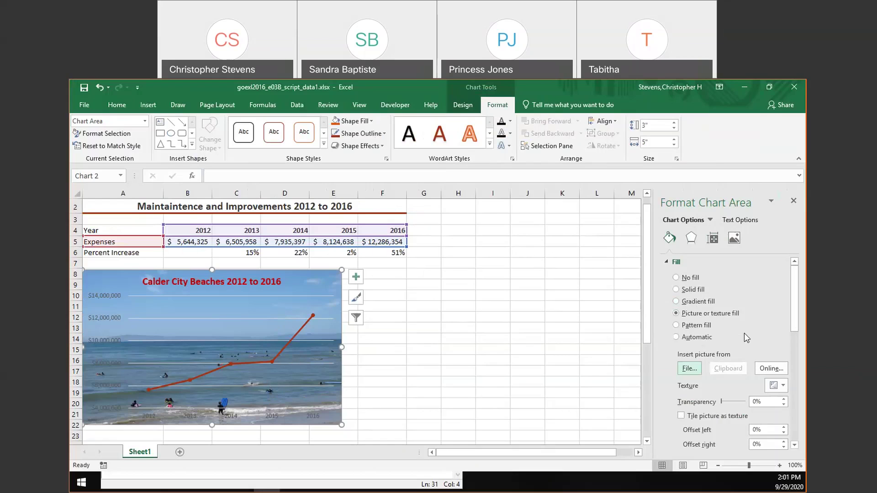
Give the chart area a solid line border in the standard dark red color.
scroll(744, 333, "down", 1)
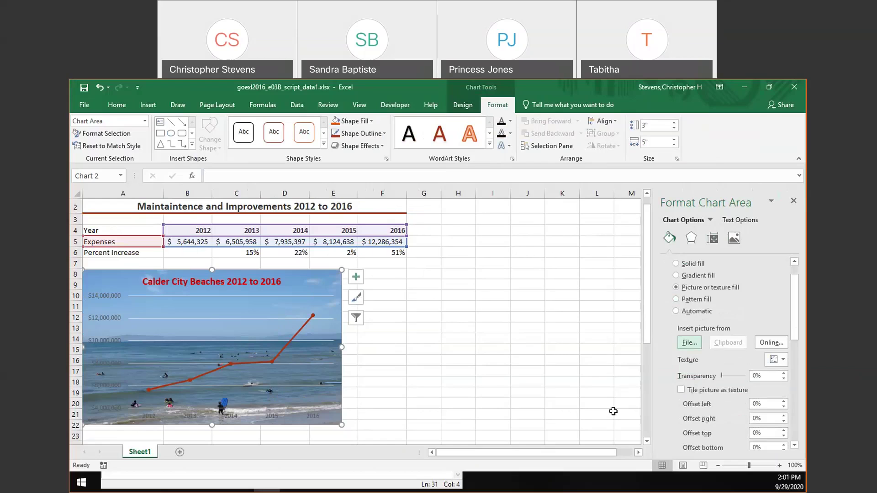
scroll(718, 357, "down", 5)
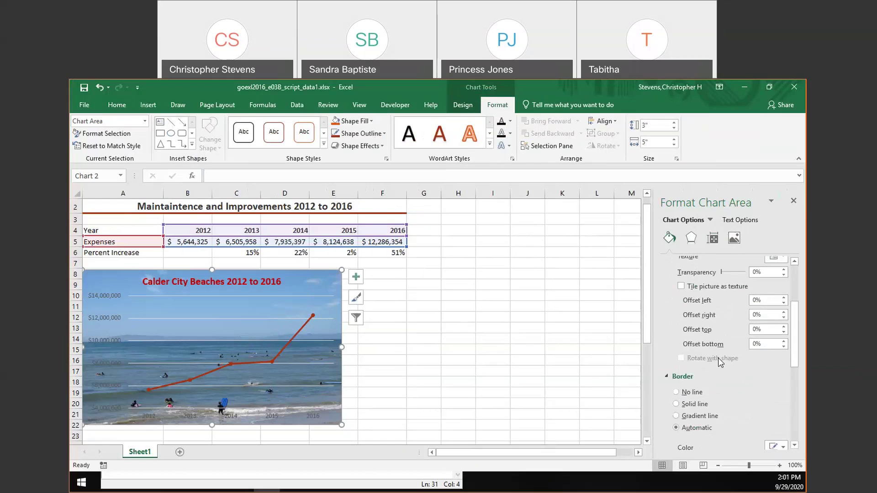
scroll(720, 362, "down", 1)
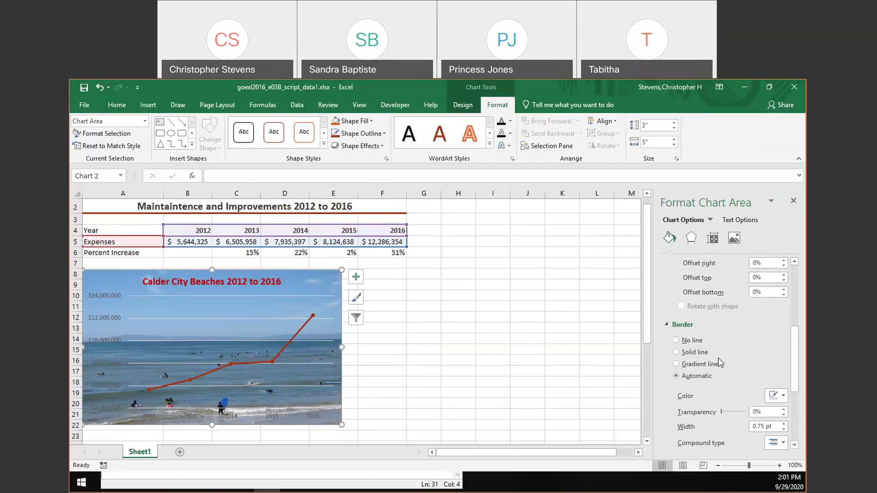
left_click(695, 354)
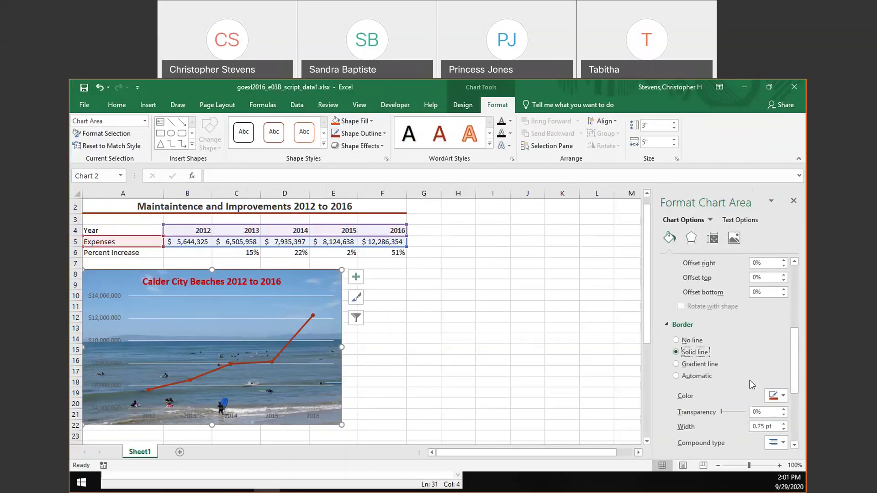
left_click(785, 396)
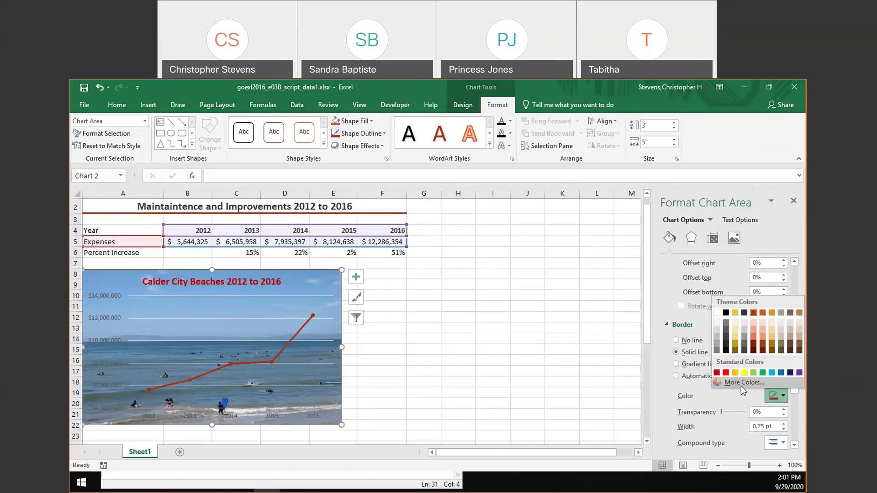
left_click(716, 374)
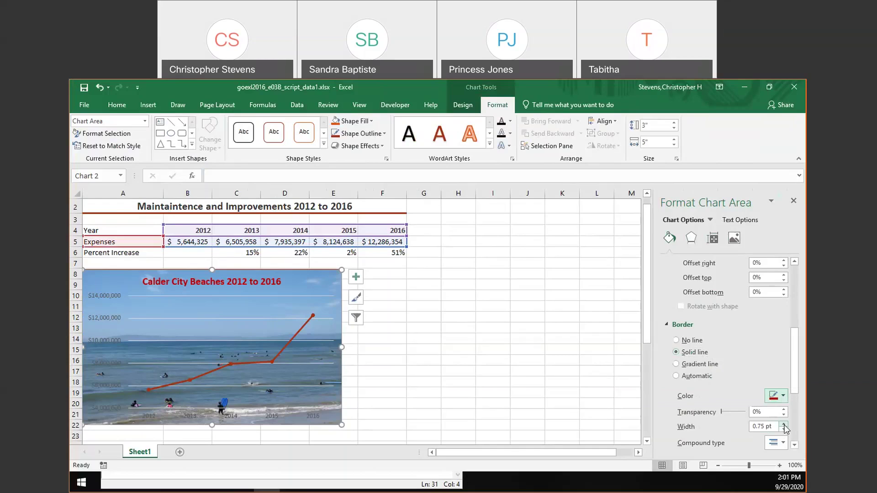
Set the chart area border width to 3 pt and give the border rounded corners.
double_click(761, 426)
key("BackSpace")
type("3")
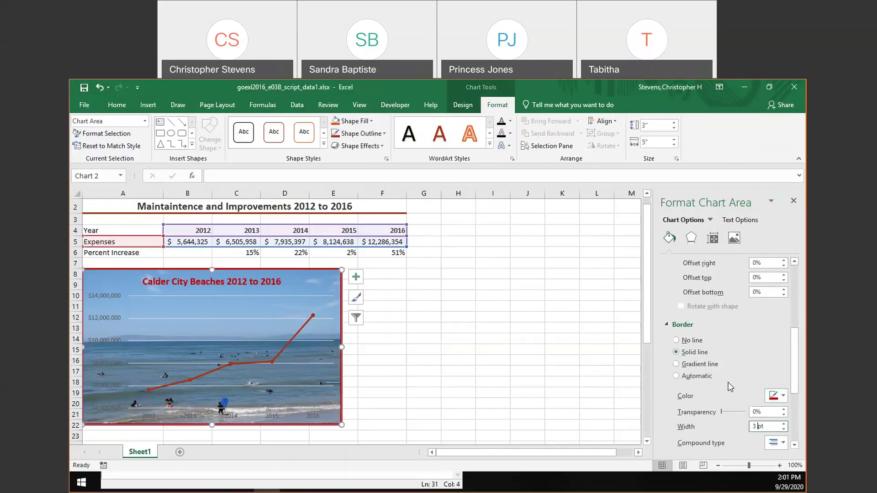
scroll(730, 387, "down", 3)
scroll(730, 388, "down", 1)
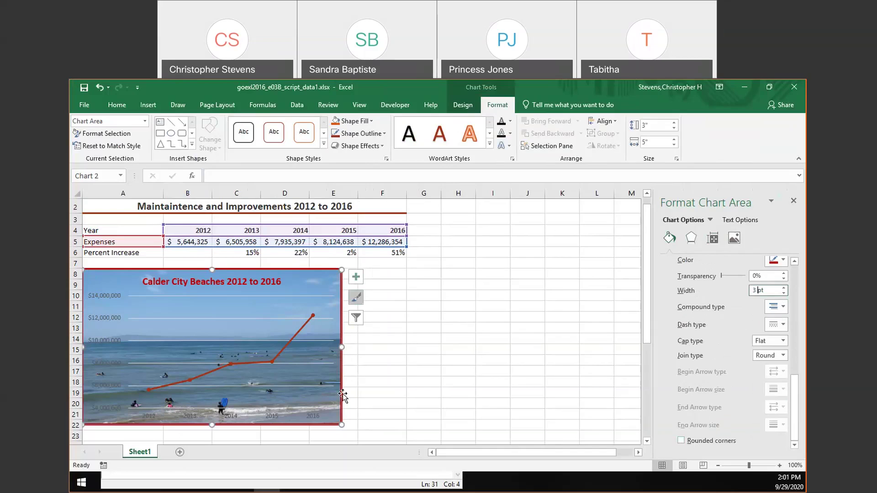
left_click(702, 442)
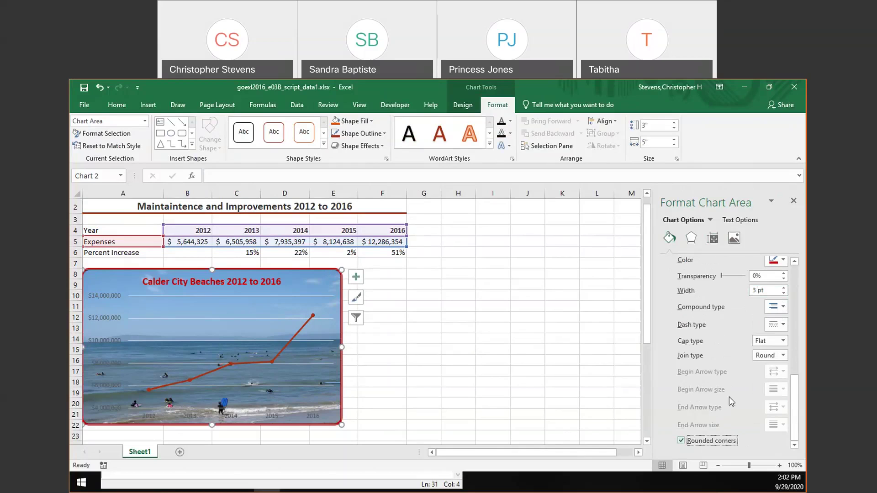
Review the border line settings of the chart area.
scroll(729, 397, "up", 4)
scroll(729, 396, "down", 3)
scroll(729, 397, "up", 5)
scroll(729, 397, "down", 3)
scroll(729, 397, "up", 3)
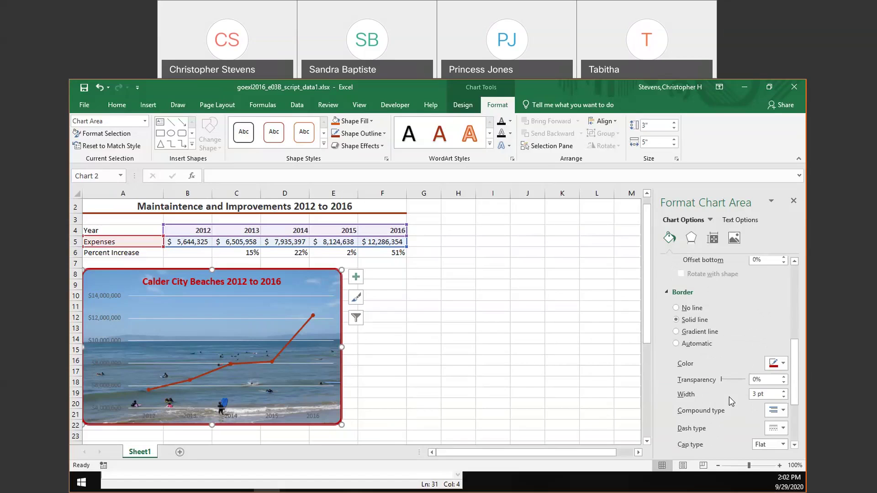
scroll(729, 397, "down", 3)
scroll(729, 396, "down", 1)
scroll(729, 397, "down", 1)
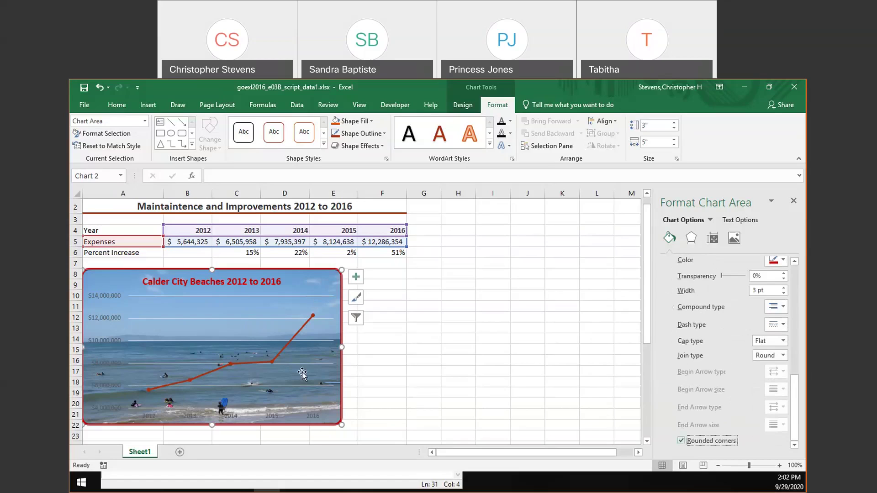
Select the chart's major horizontal gridlines and open their formatting options.
left_click(281, 305)
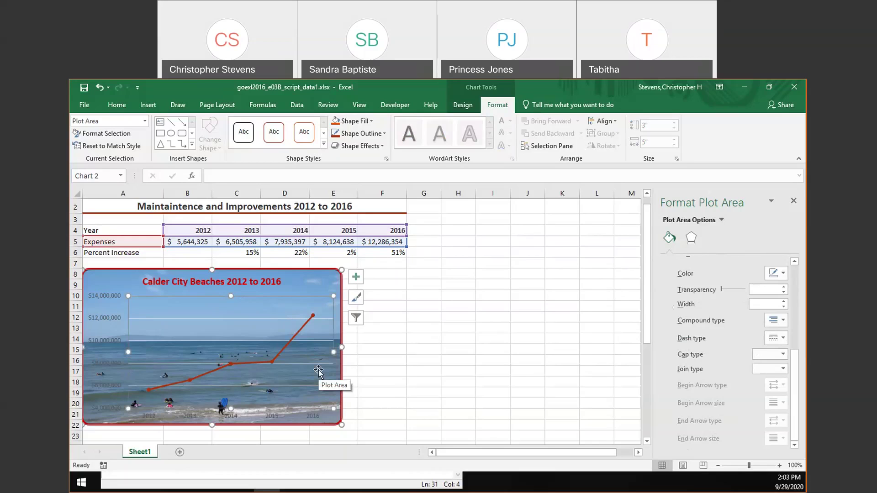
left_click(360, 281)
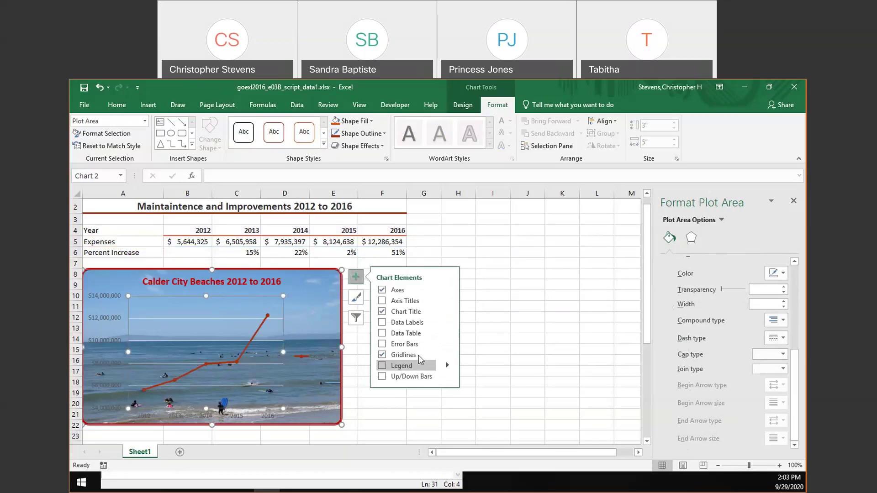
left_click(447, 354)
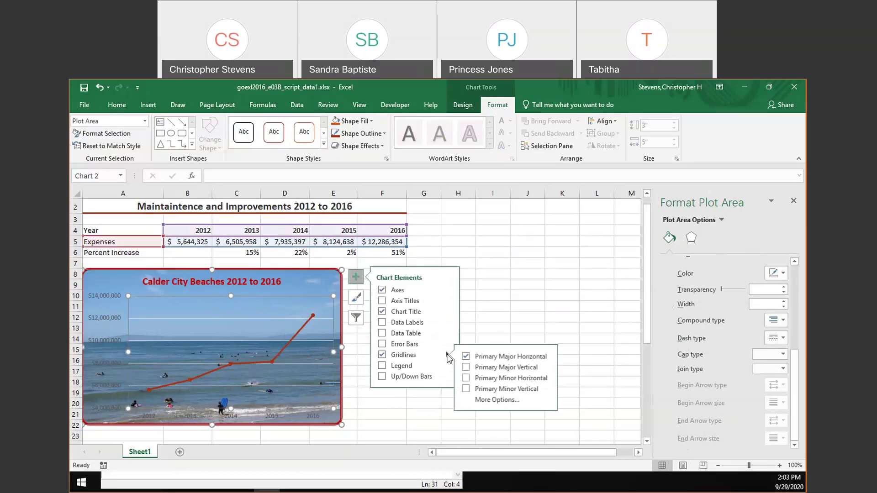
left_click(492, 400)
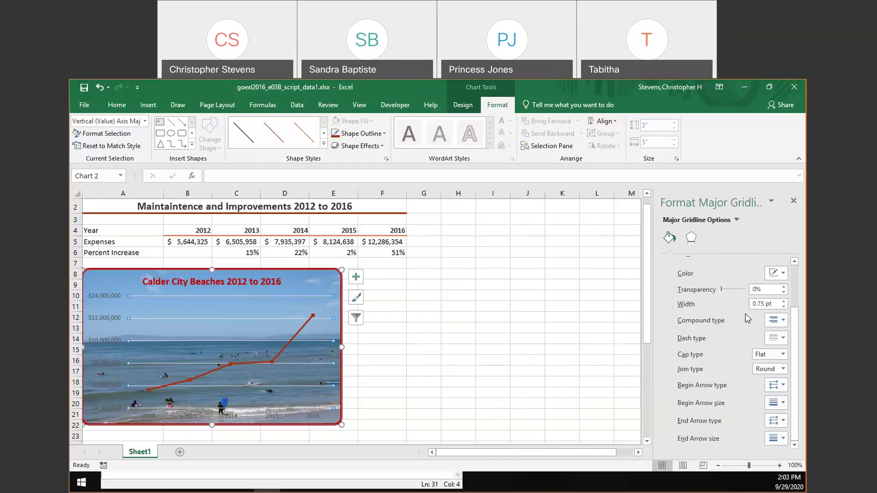
scroll(748, 318, "up", 1)
scroll(747, 319, "up", 1)
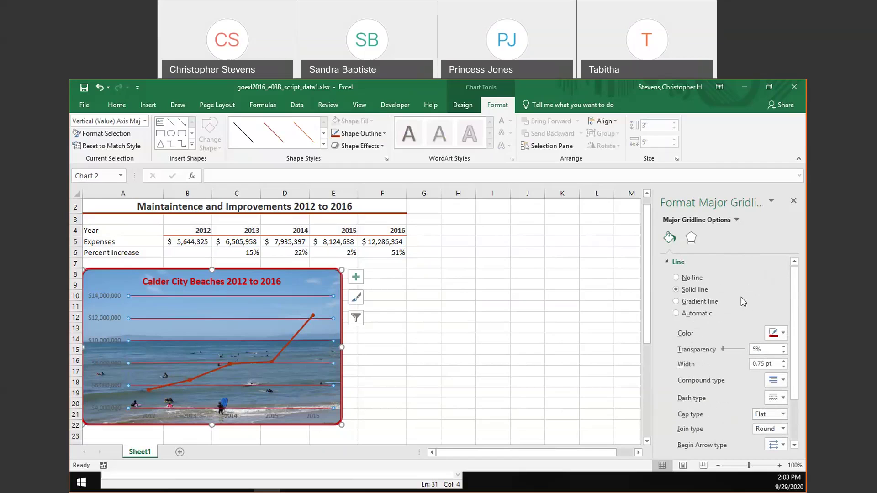
key("ctrl+z")
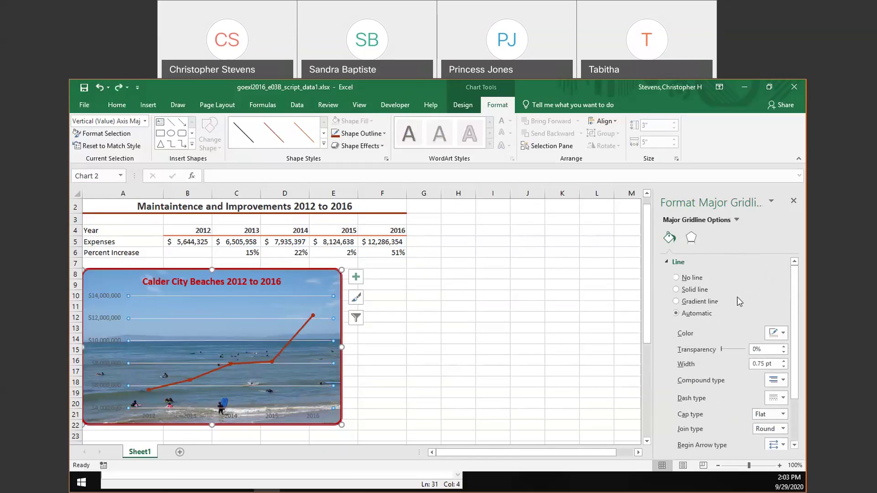
Format the major gridlines as a solid line in the standard dark red color.
left_click(693, 293)
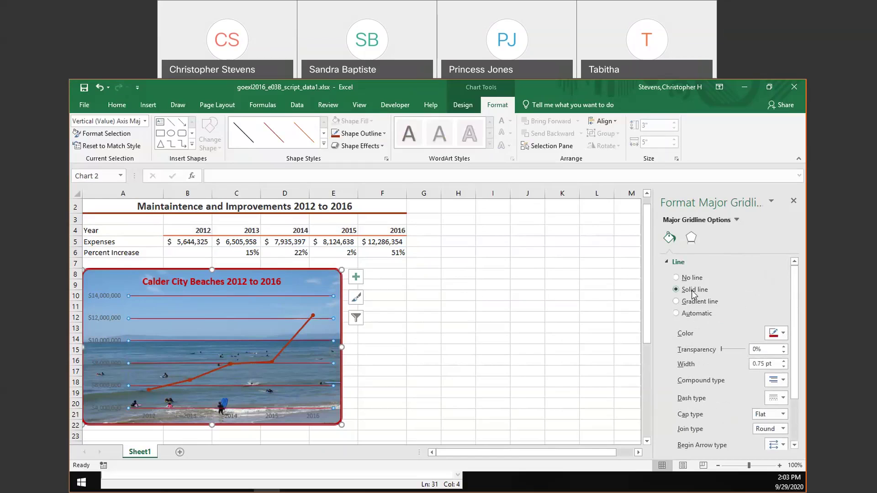
left_click(783, 334)
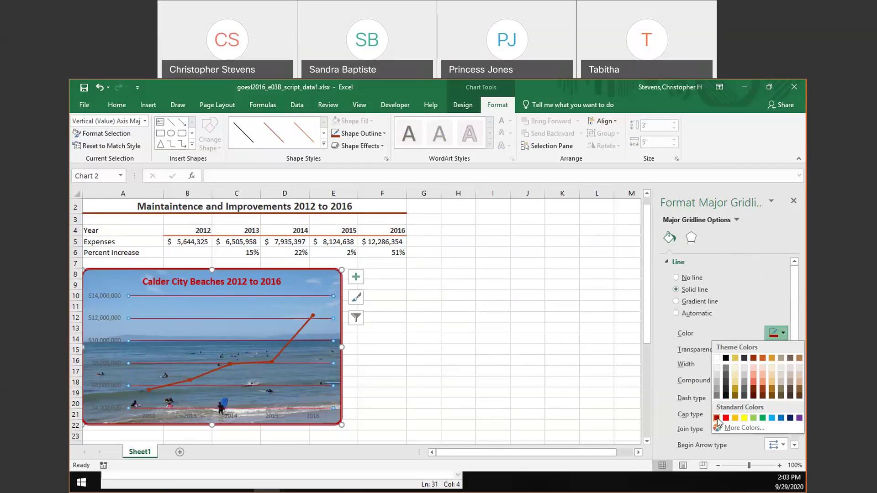
left_click(733, 327)
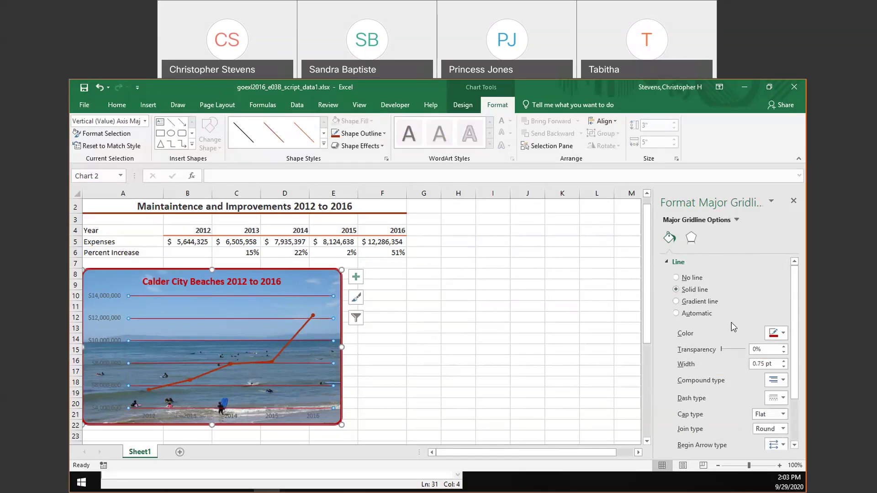
Set the width of the major gridlines to 1.5 pt.
left_click_drag(756, 364, 765, 363)
key("BackSpace")
type("1.")
key("BackSpace")
key("BackSpace")
type(".5")
key("Return")
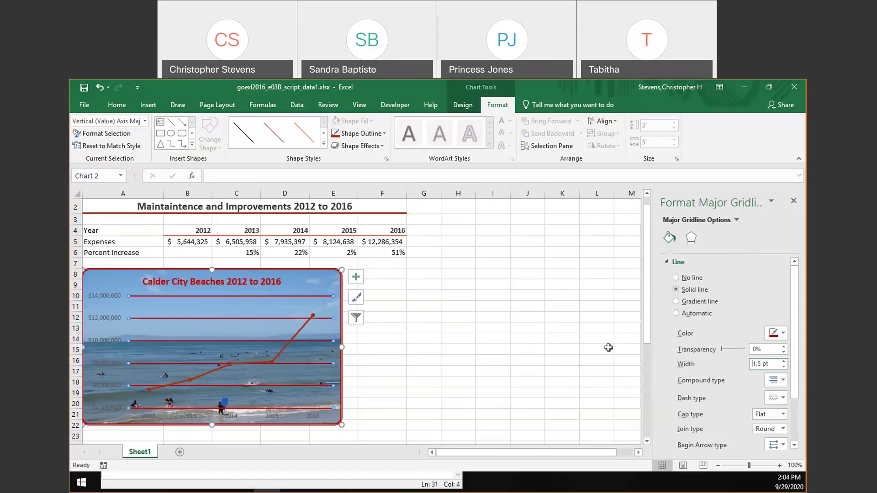
Select the chart's vertical value axis and examine its fill, line, number, label and alignment options.
left_click(104, 325)
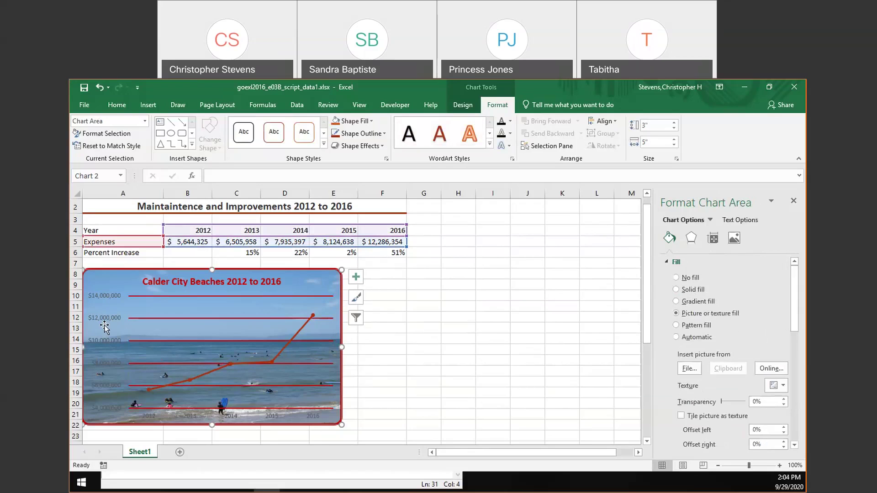
left_click(110, 320)
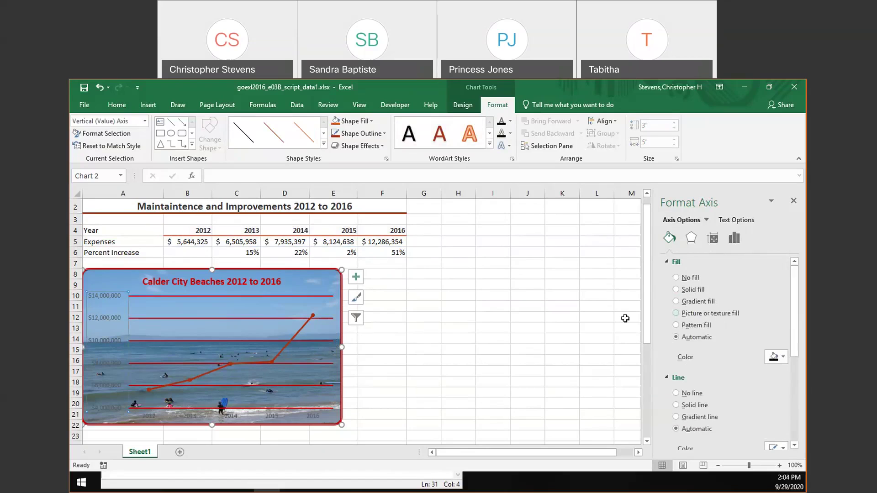
right_click(103, 339)
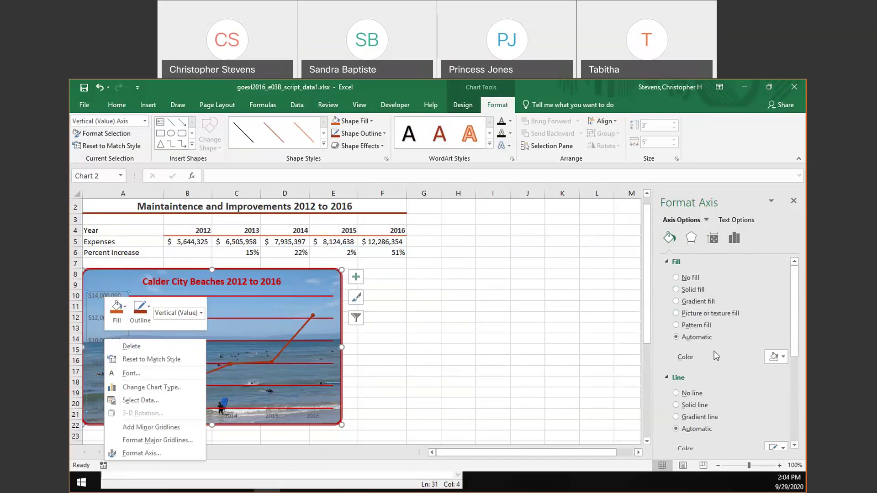
scroll(714, 351, "down", 5)
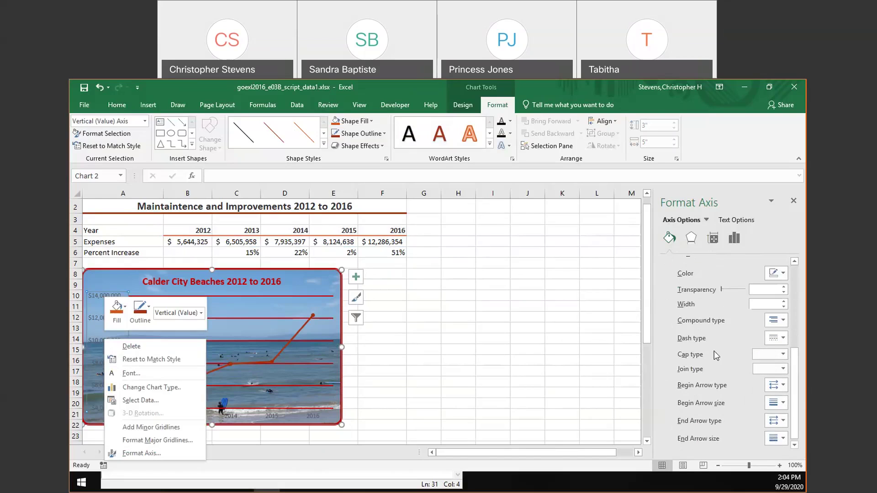
scroll(714, 351, "up", 3)
left_click(738, 232)
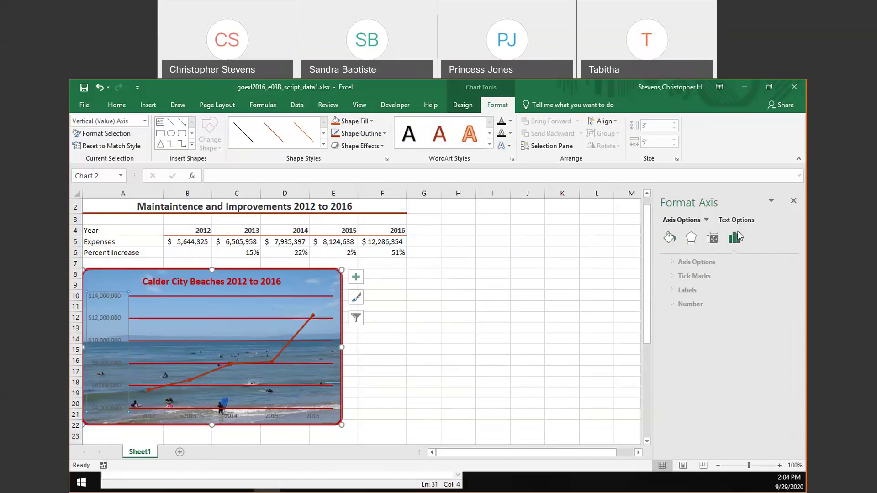
left_click(668, 305)
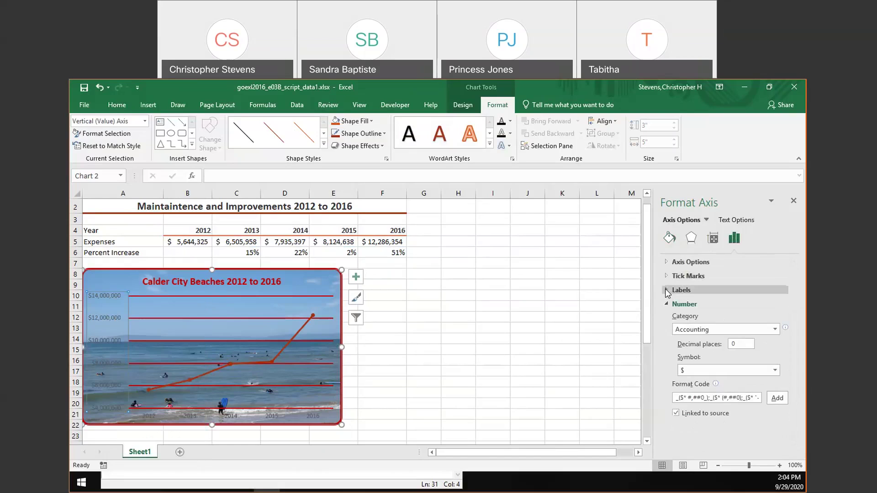
left_click(667, 291)
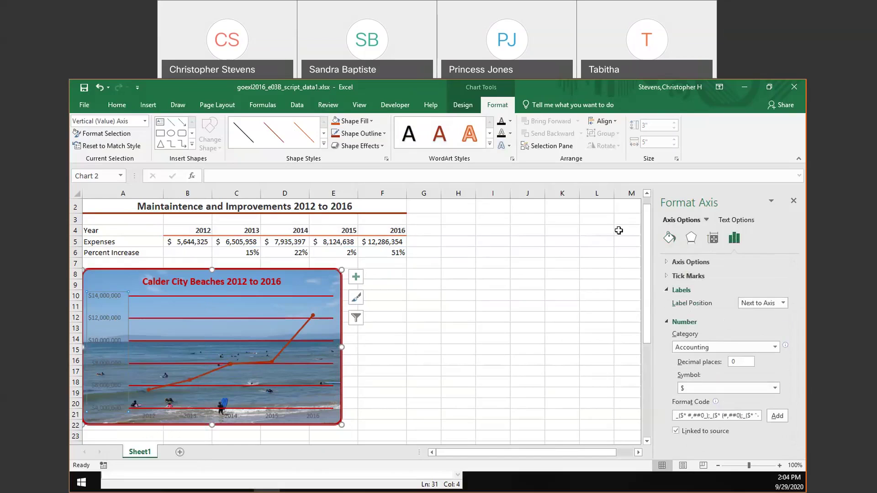
left_click(713, 238)
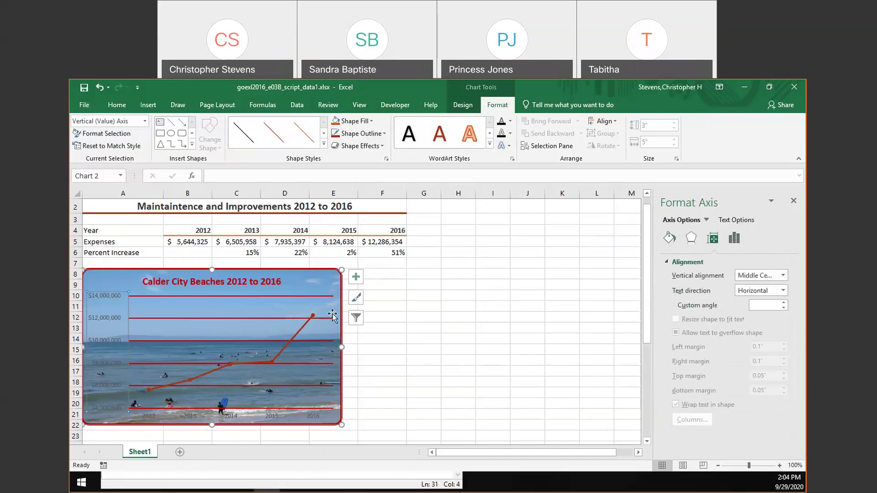
Format the vertical axis label font as bold in the standard dark red color.
right_click(108, 342)
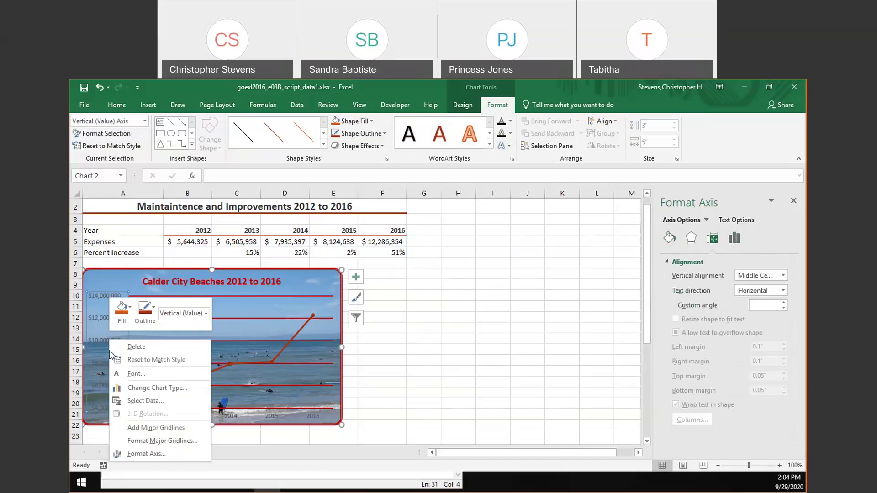
left_click(124, 375)
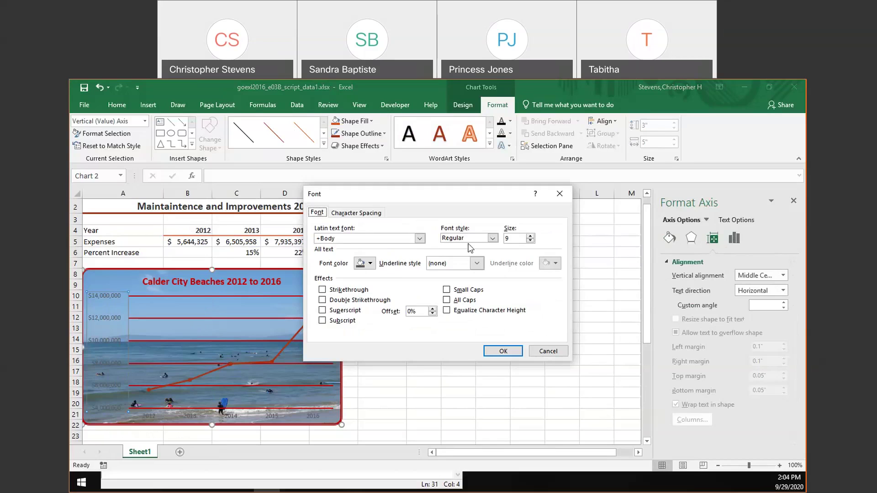
left_click(492, 238)
left_click(474, 270)
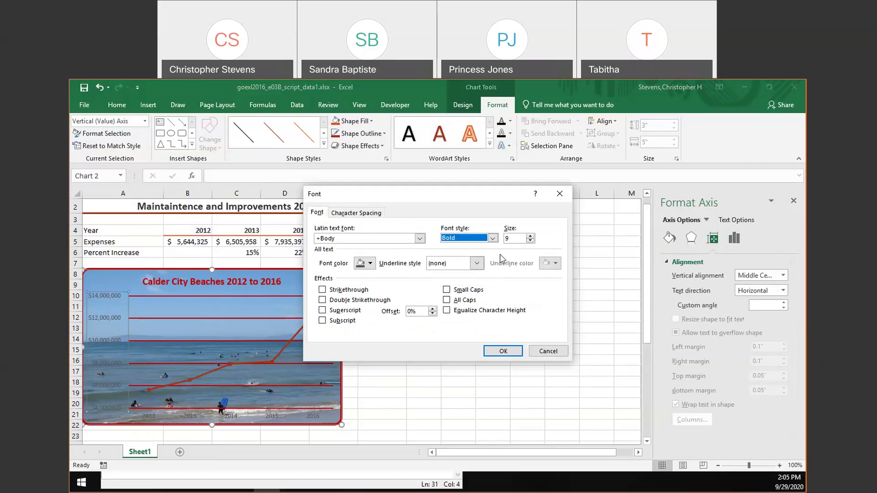
left_click(370, 264)
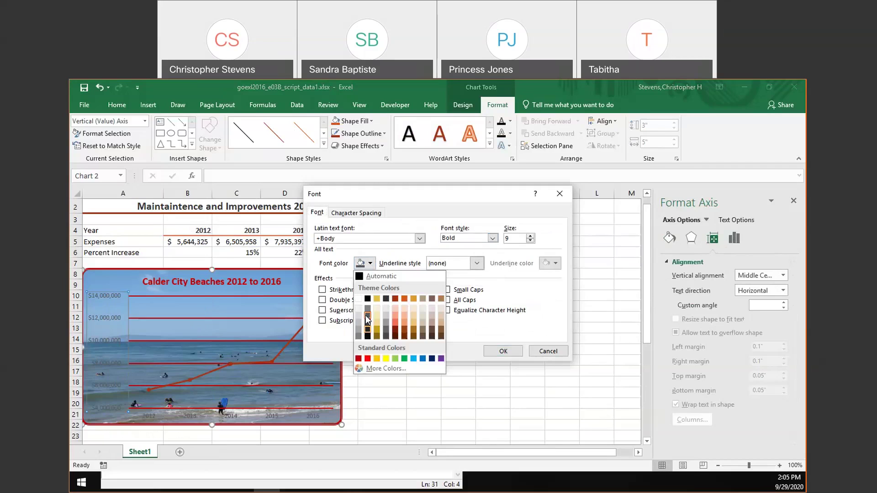
left_click(358, 359)
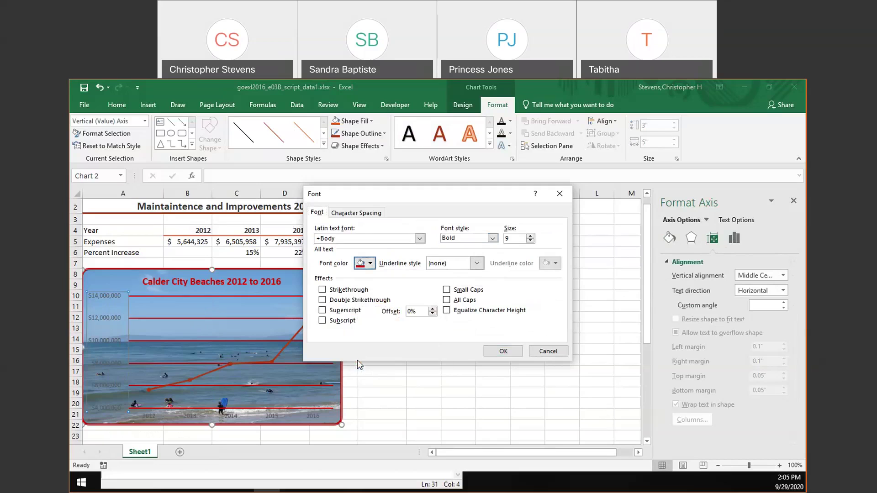
left_click(503, 352)
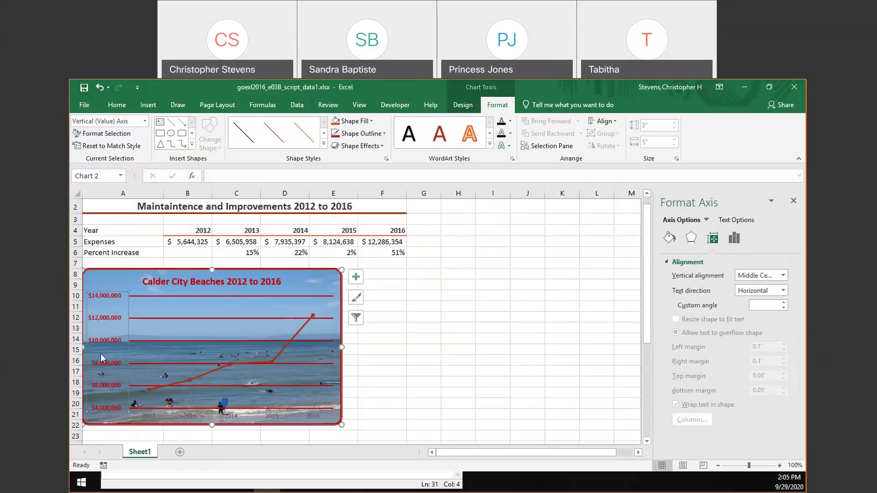
Format the horizontal axis year labels as bold in standard dark red, and close the axis formatting options.
left_click(158, 417)
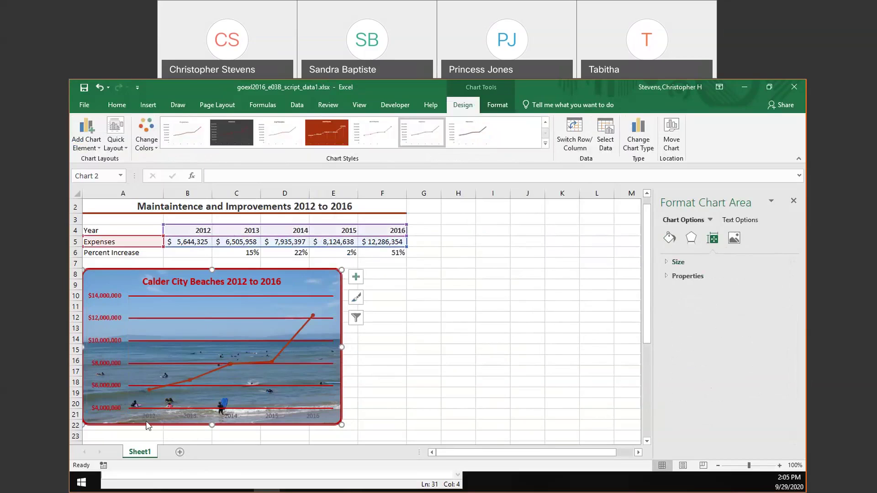
left_click(150, 416)
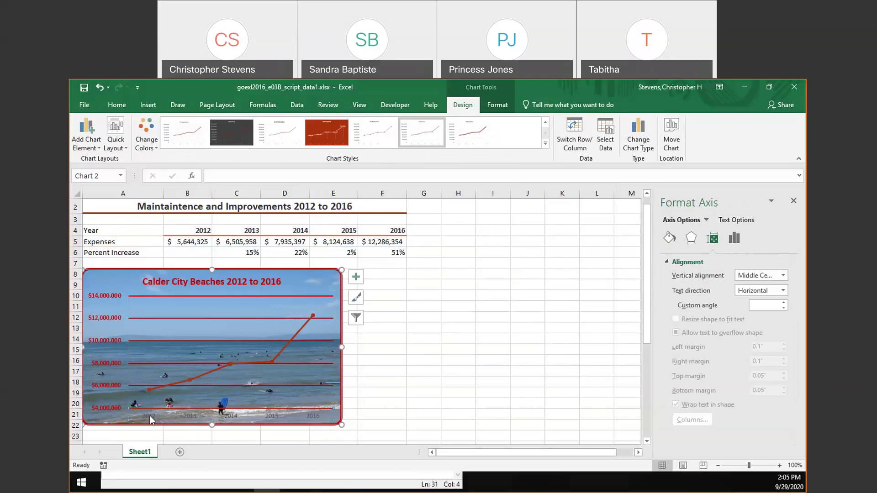
right_click(150, 416)
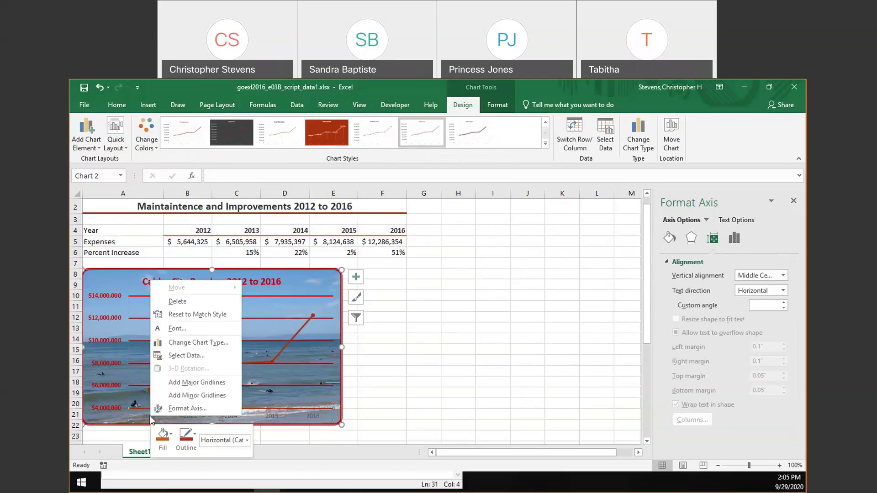
left_click(207, 333)
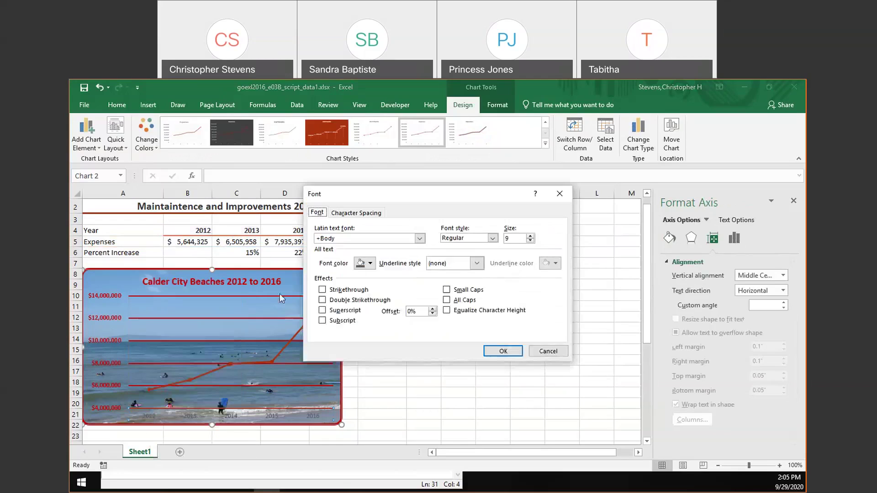
left_click(371, 264)
left_click(359, 362)
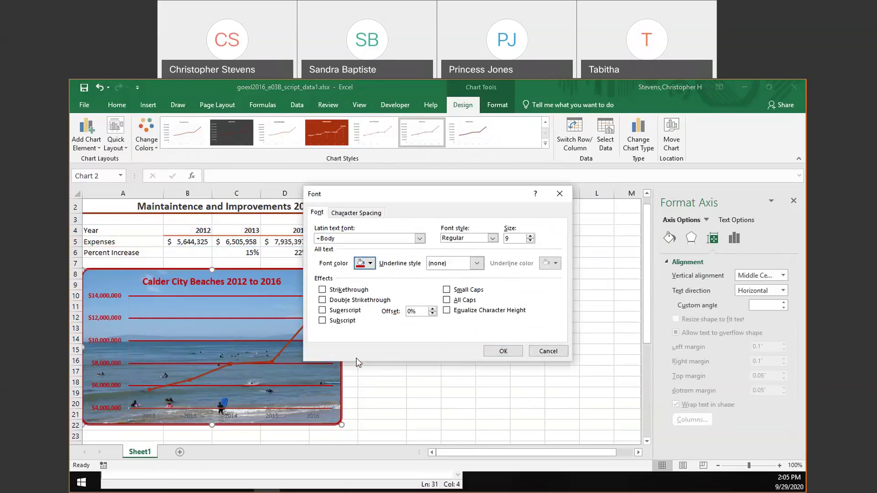
left_click(492, 238)
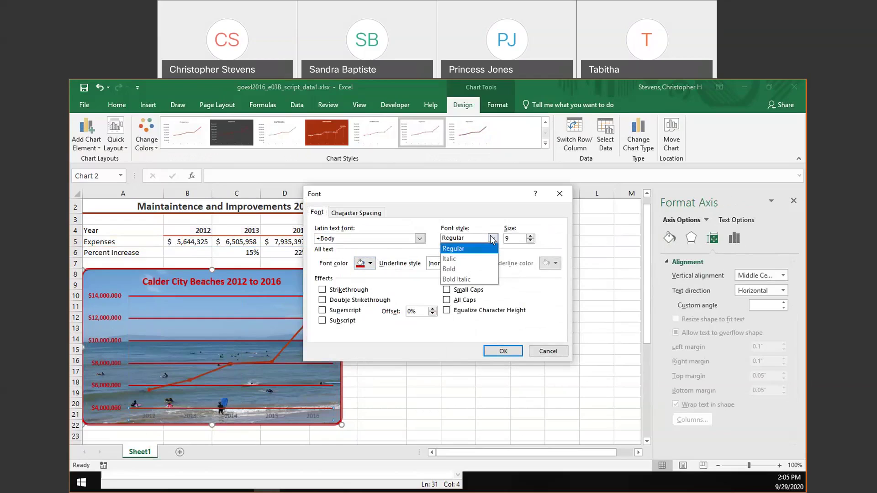
left_click(471, 269)
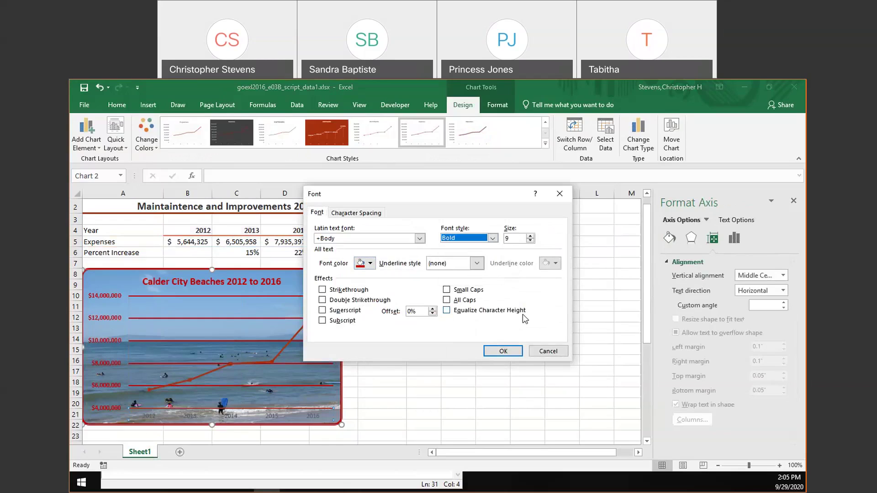
left_click(506, 351)
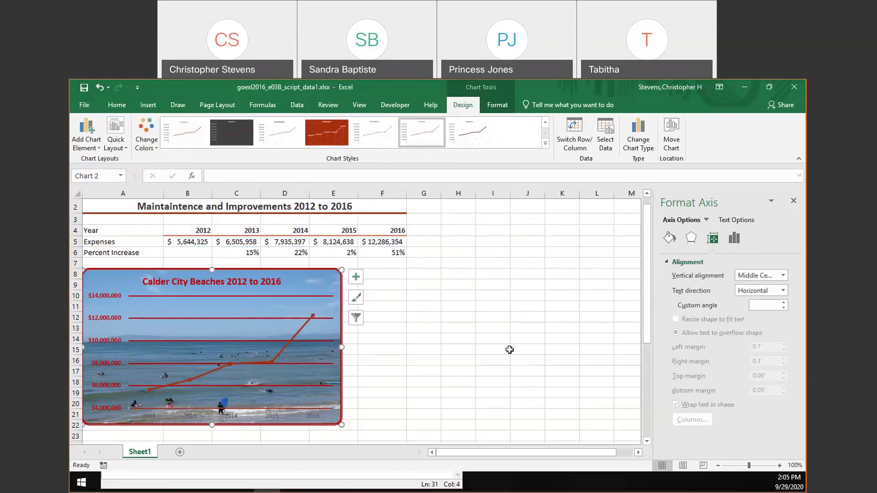
left_click(793, 200)
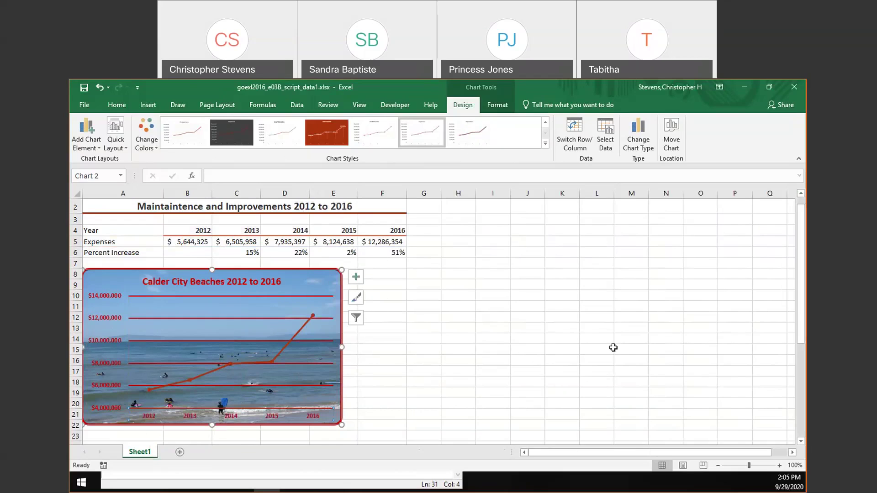
left_click(207, 107)
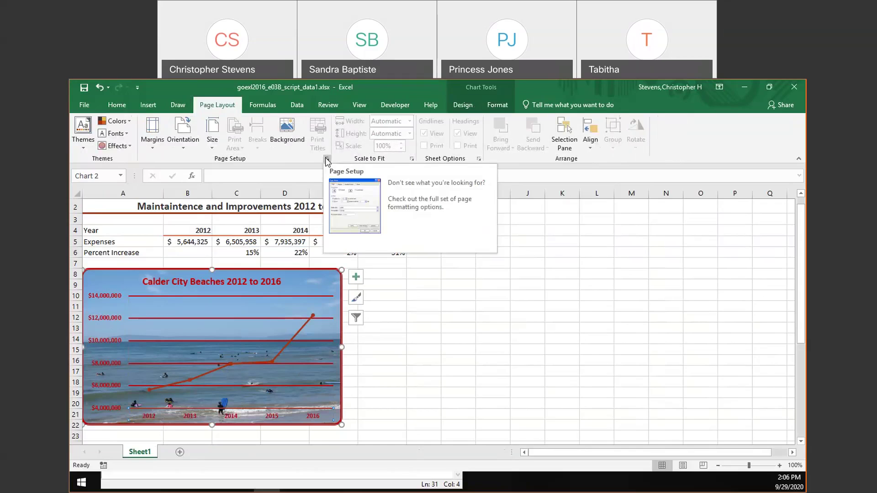
left_click(327, 160)
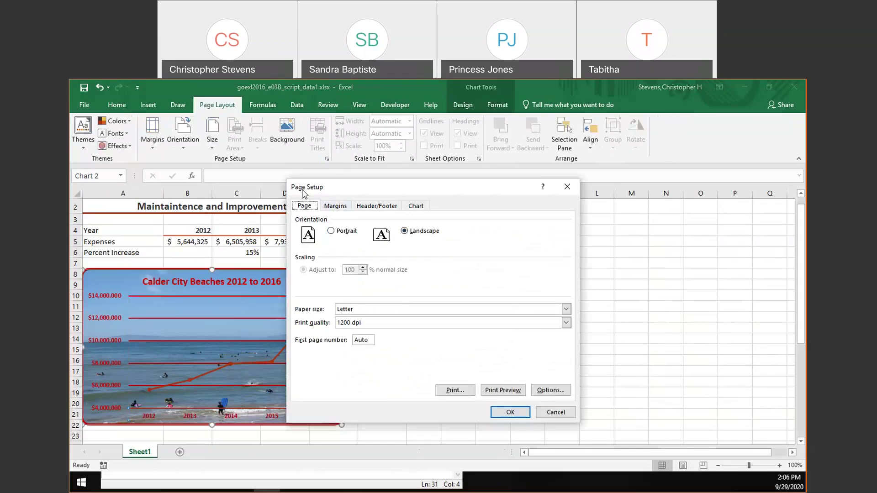
left_click(333, 207)
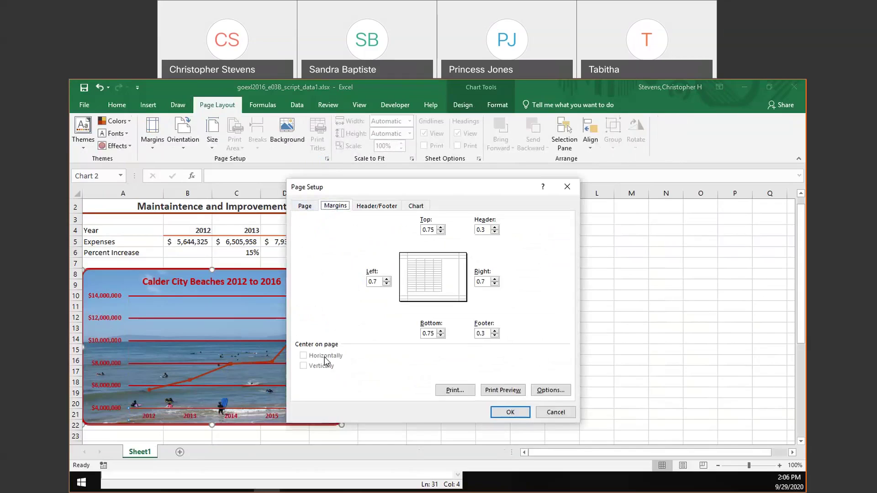
left_click(554, 417)
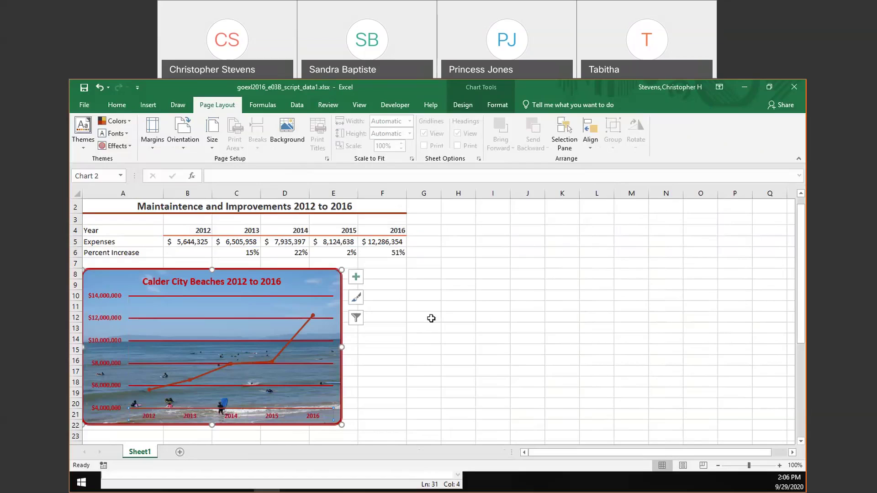
With cell F8 selected instead of the chart, set the worksheet to center horizontally on the page.
left_click(395, 270)
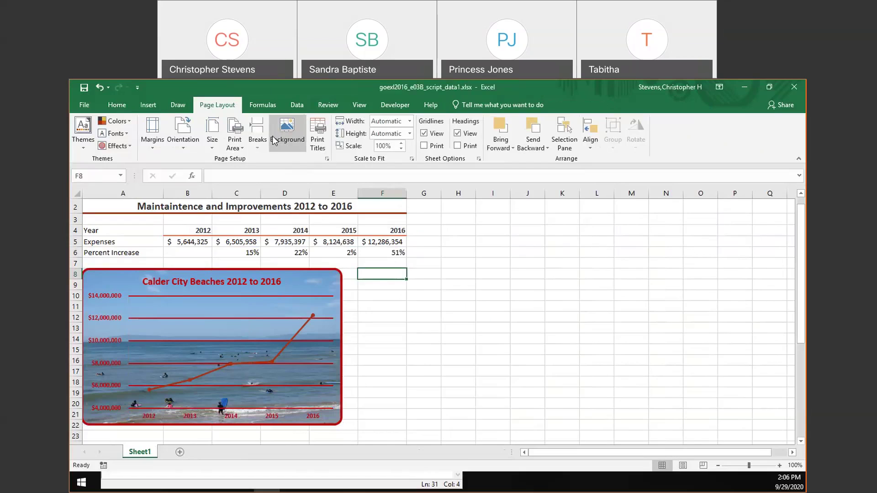
left_click(329, 159)
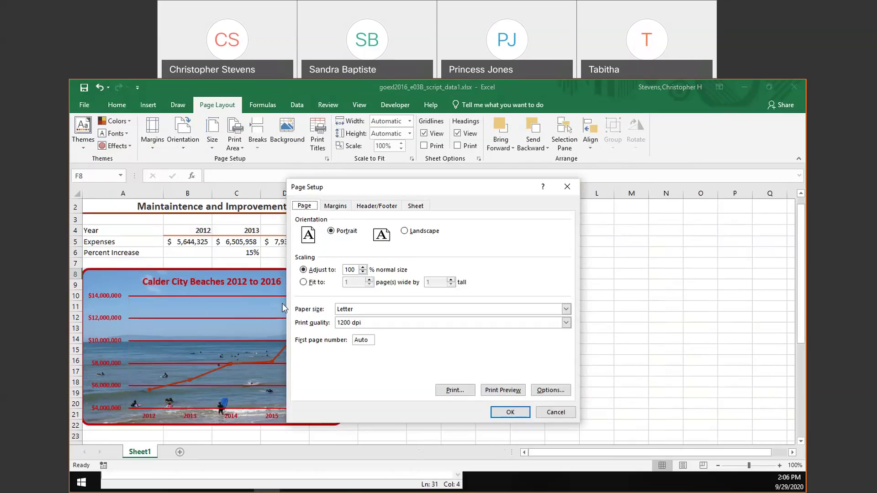
left_click(340, 208)
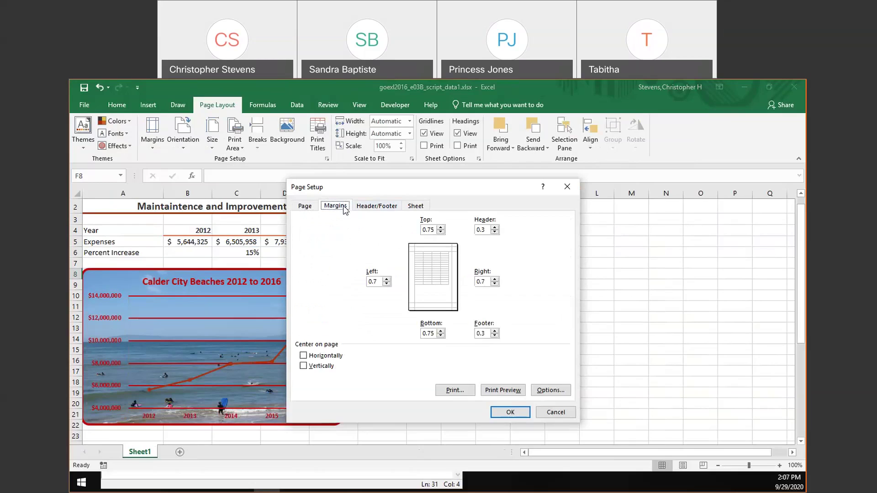
left_click(334, 356)
Add a custom footer with the file name in its left section and apply the page setup.
left_click(391, 206)
left_click(455, 278)
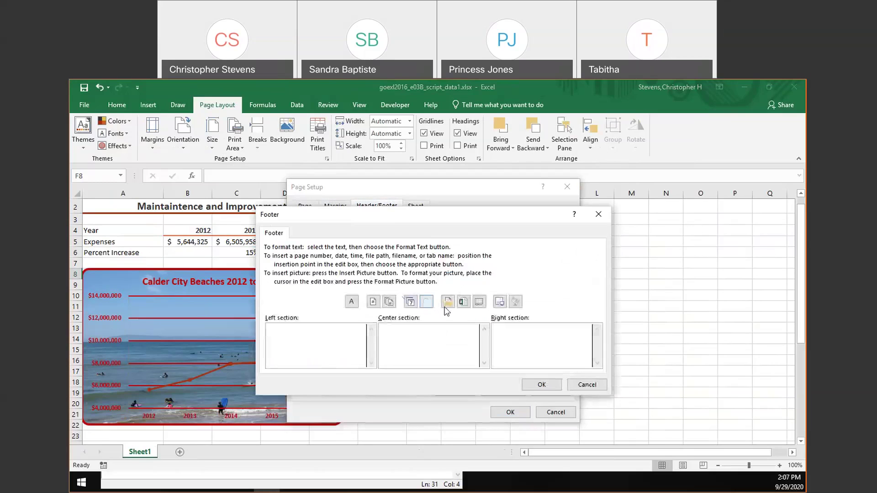
left_click(463, 302)
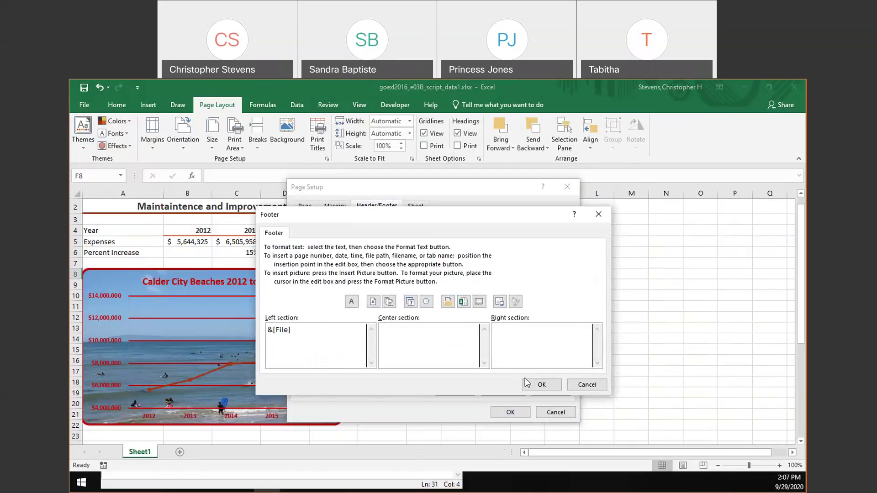
left_click(535, 389)
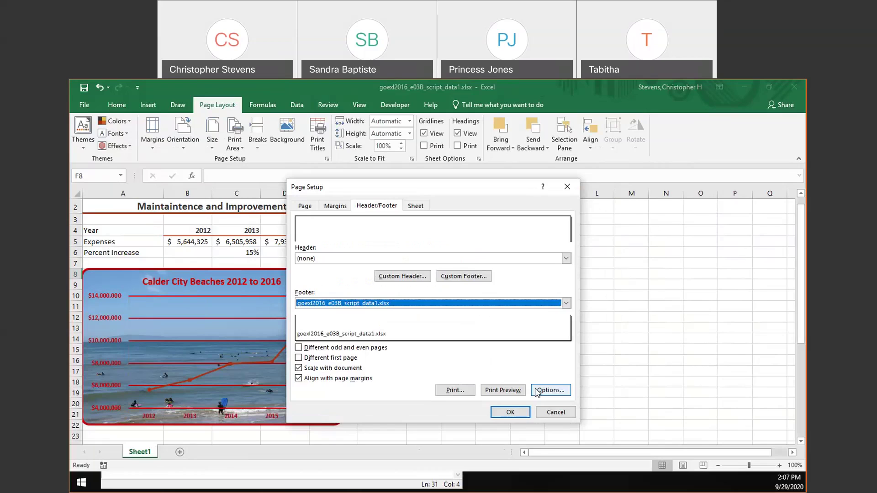
left_click(522, 415)
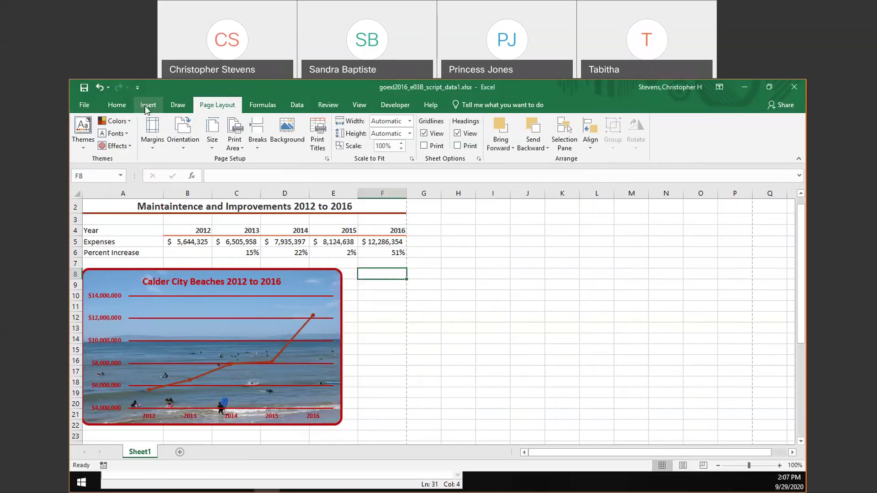
Add the tag "beaches" to the workbook properties and return to the worksheet.
left_click(88, 111)
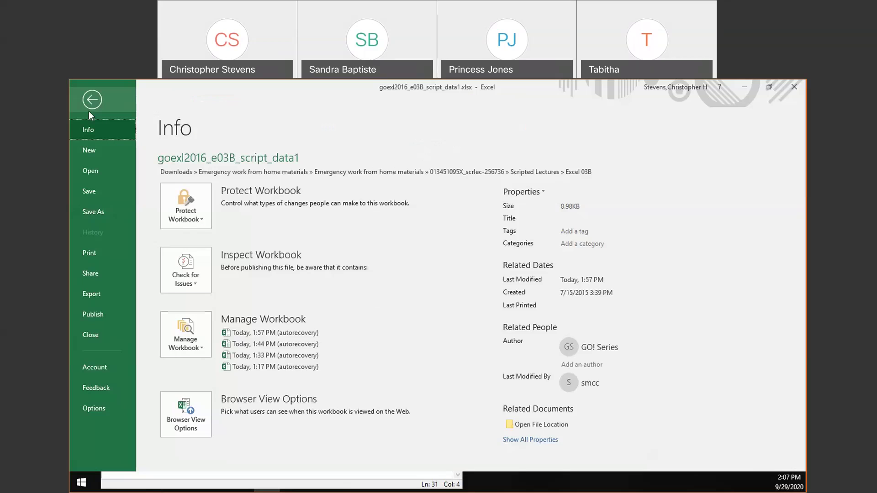
left_click(575, 232)
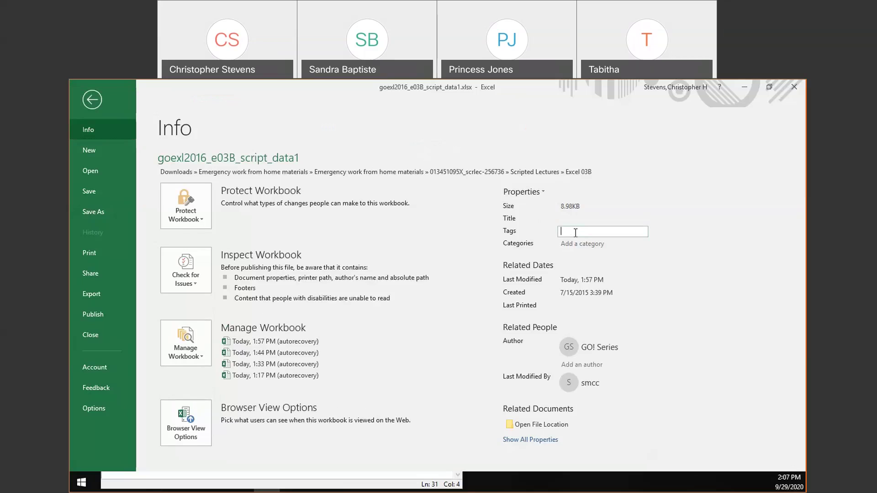
type("beaches")
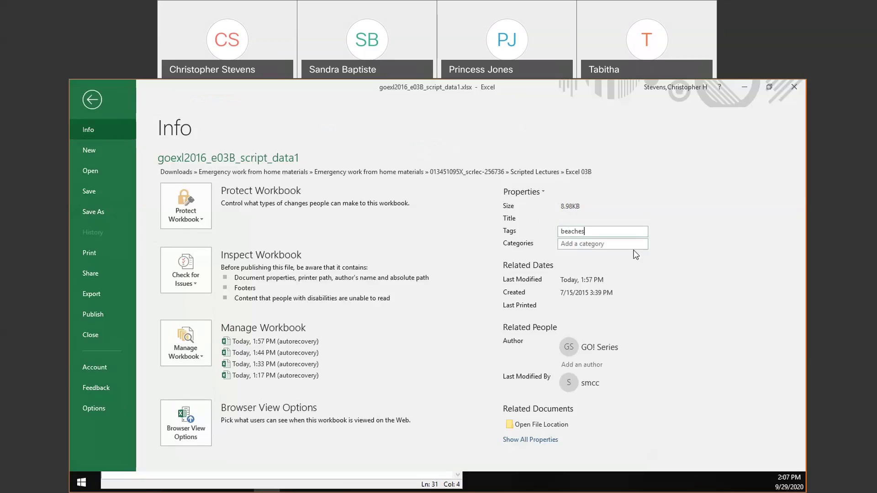
left_click(618, 353)
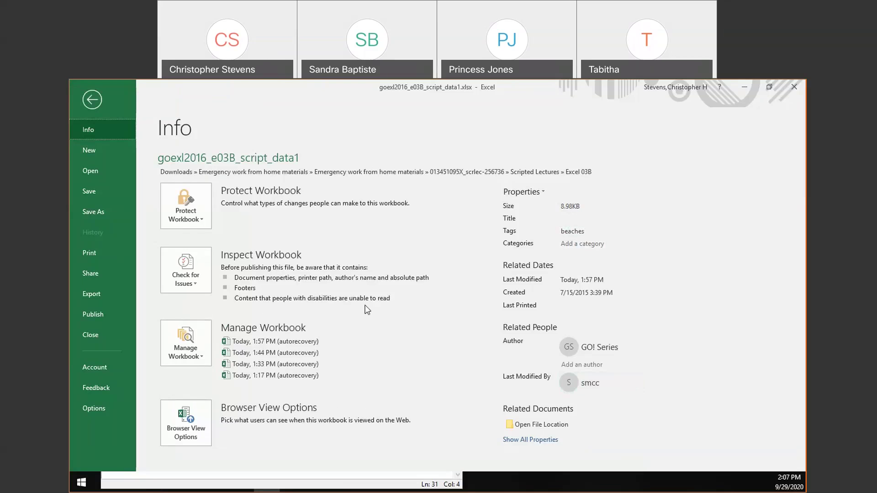
left_click(91, 99)
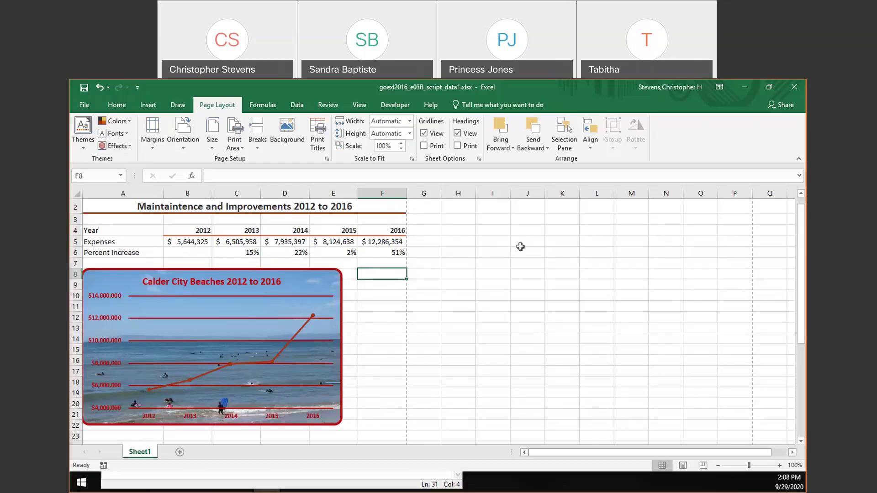
Enter "page 2" in cell J4, beyond the first page break.
left_click(543, 230)
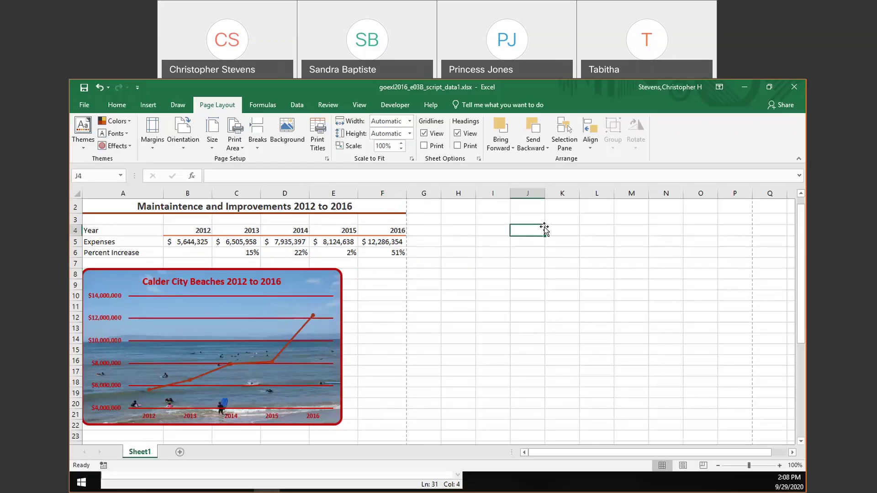
type("page")
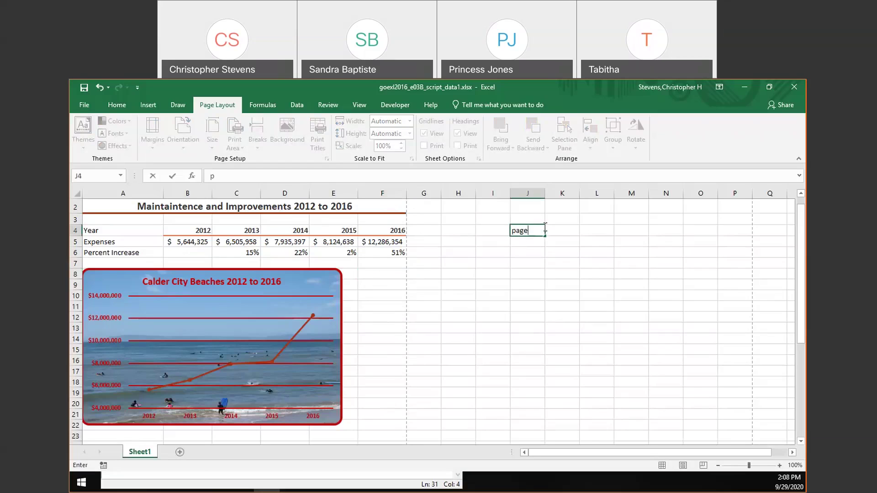
type(" 2")
left_click(555, 242)
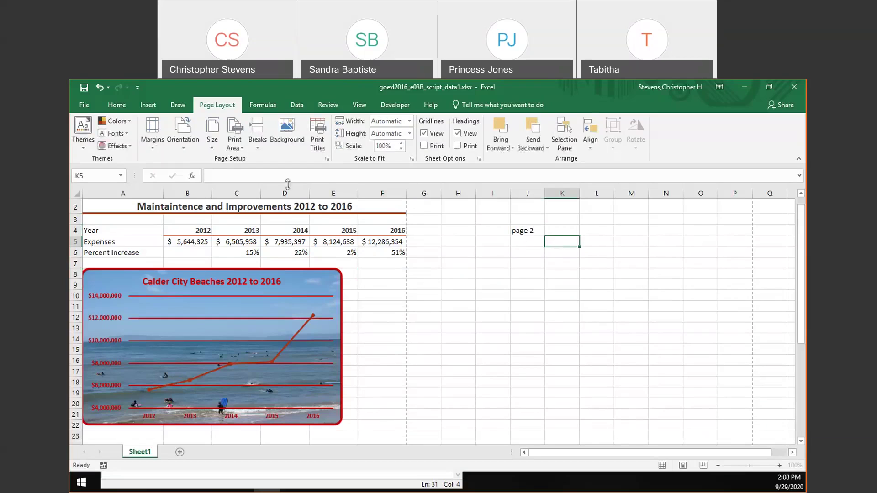
Check both pages of the worksheet in the print preview, and return to the sheet.
left_click(84, 105)
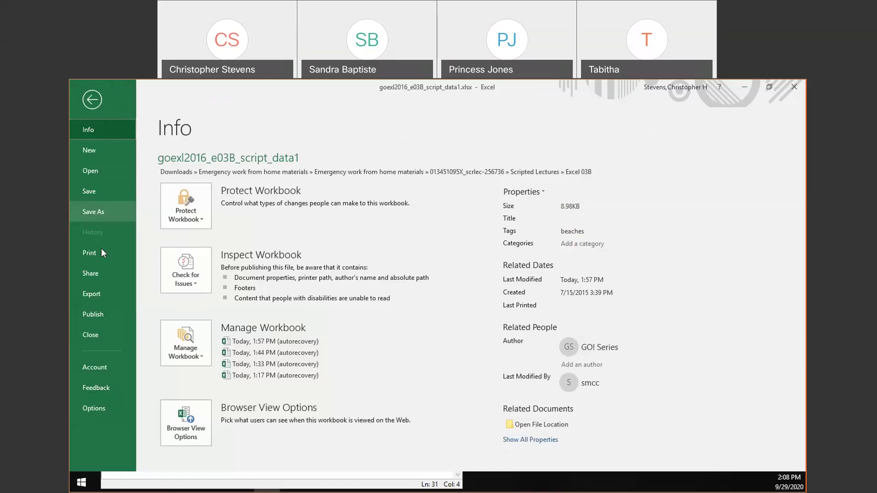
left_click(103, 251)
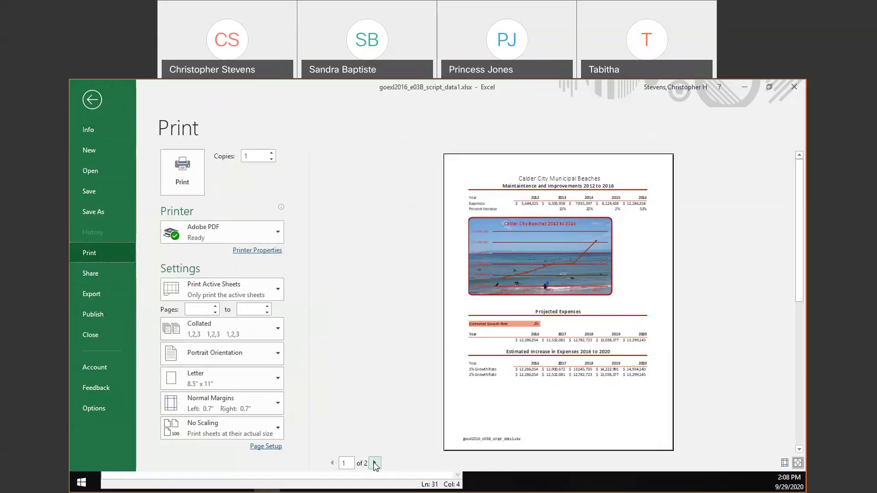
left_click(374, 464)
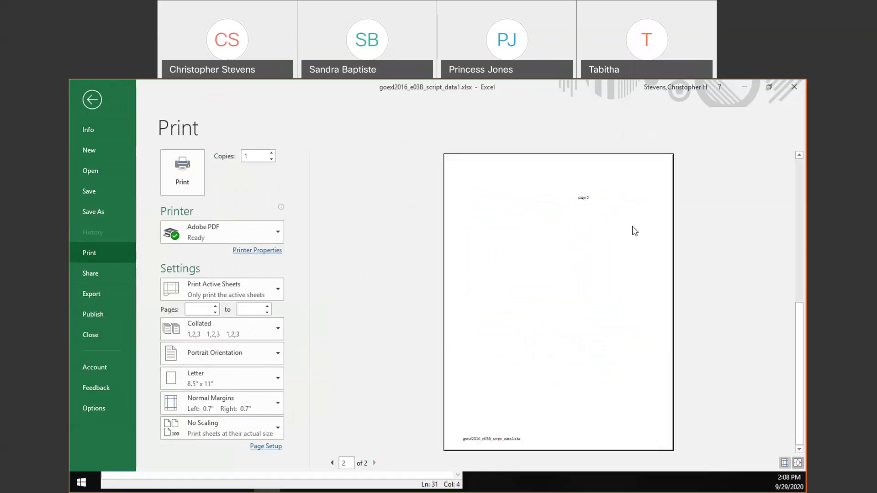
left_click(73, 98)
Delete the "page 2" text from cell J4 and select cell F8.
left_click(529, 230)
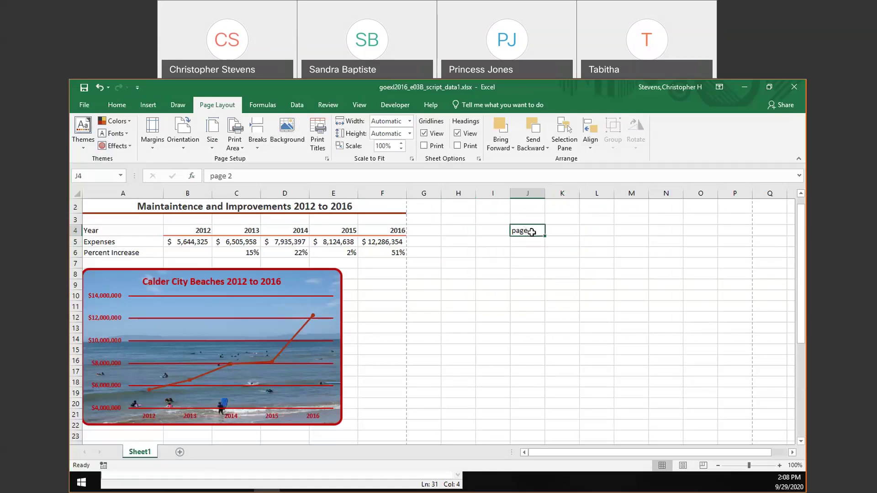
key("Delete")
left_click(375, 272)
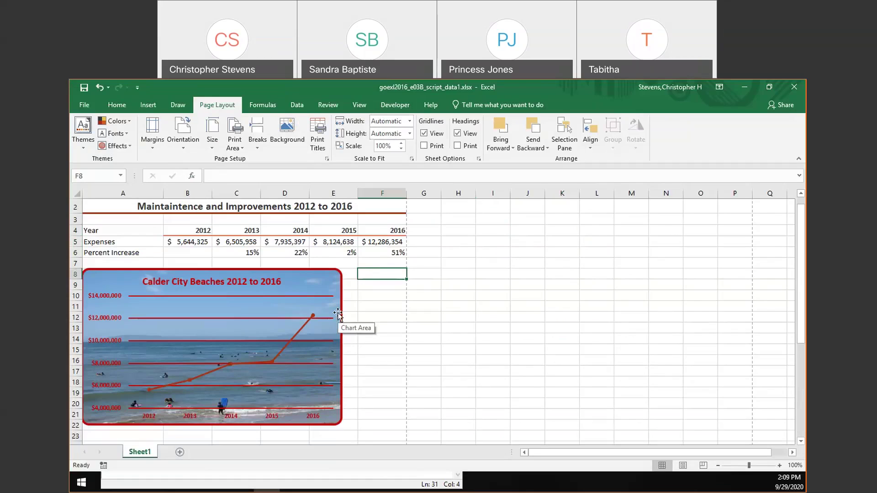
Try scaling the worksheet's print width to 1 page, and return the width to Automatic.
left_click(410, 119)
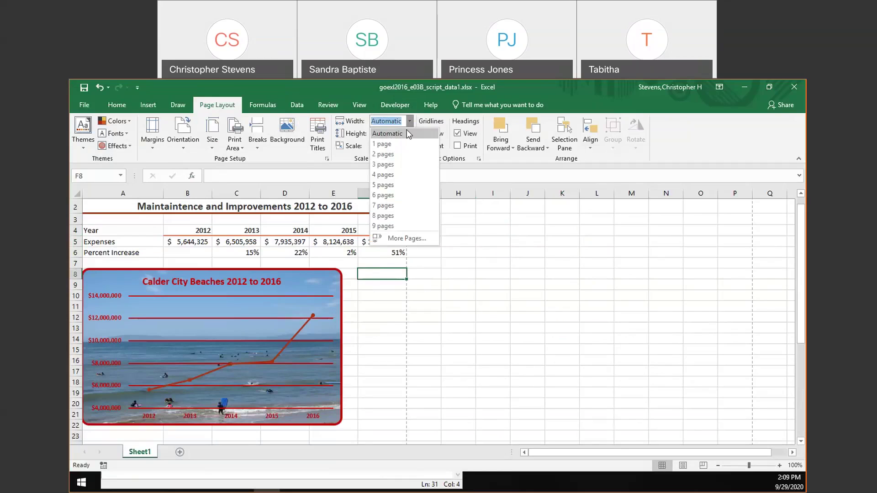
left_click(405, 144)
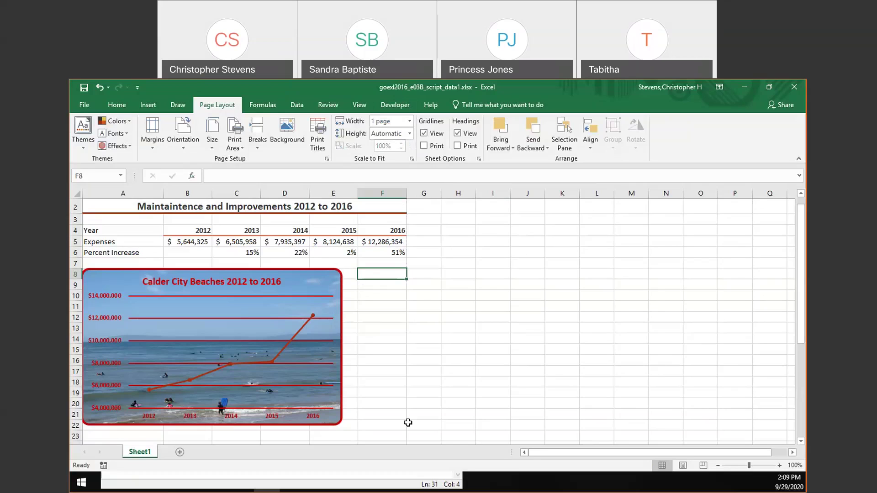
left_click(409, 121)
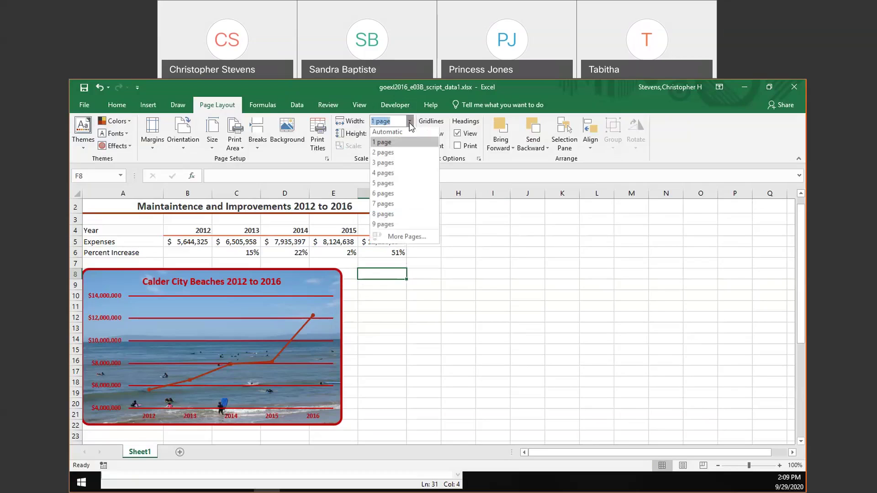
left_click(403, 133)
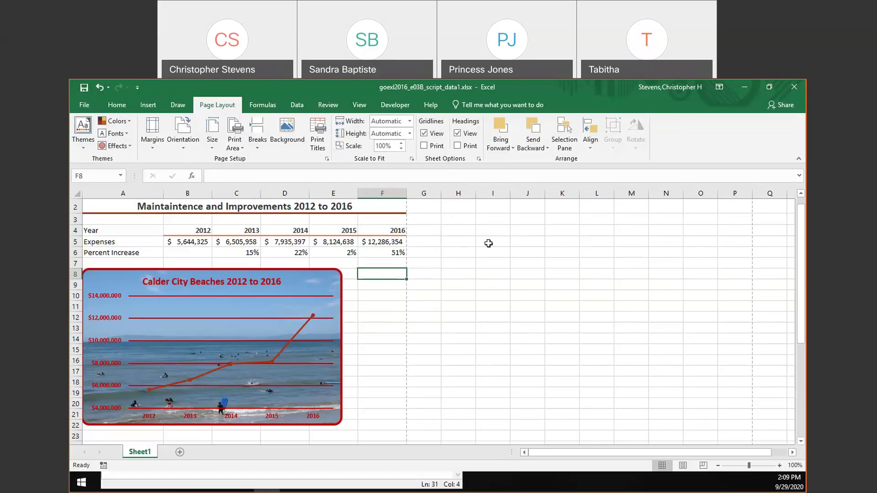
Examine the printed area in Page Break Preview and return to Normal view.
left_click(704, 466)
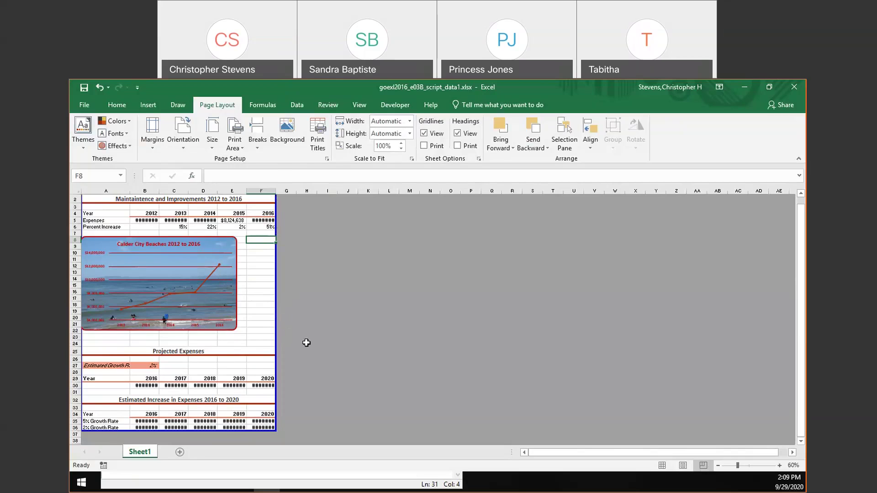
left_click(664, 464)
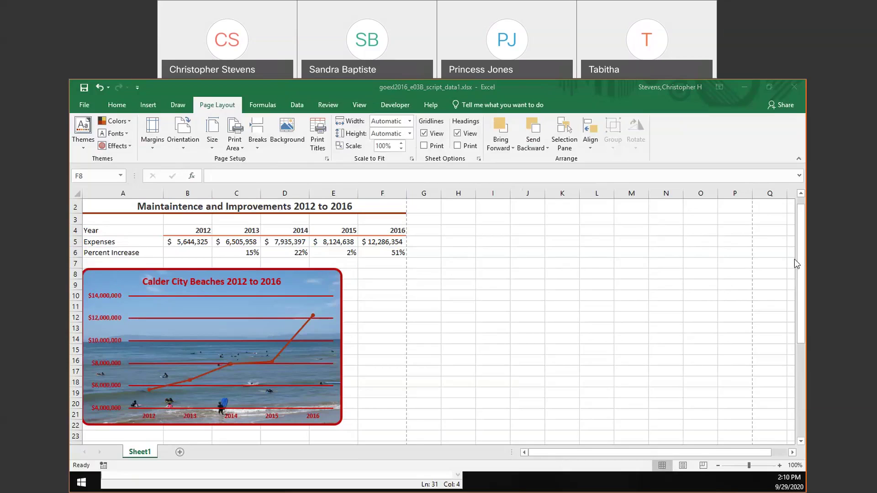
Try widening the line chart to nearly the outer edge of column F, and undo the resize.
left_click(328, 282)
double_click(328, 282)
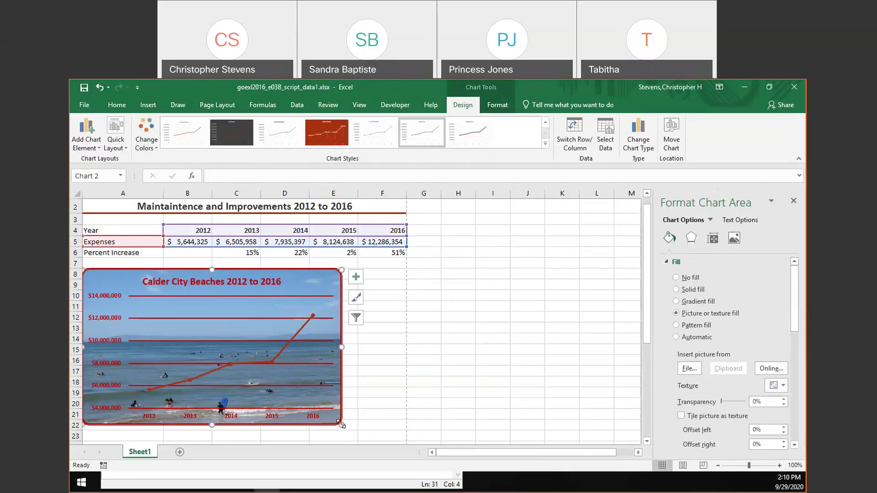
scroll(382, 398, "down", 1)
scroll(382, 397, "up", 1)
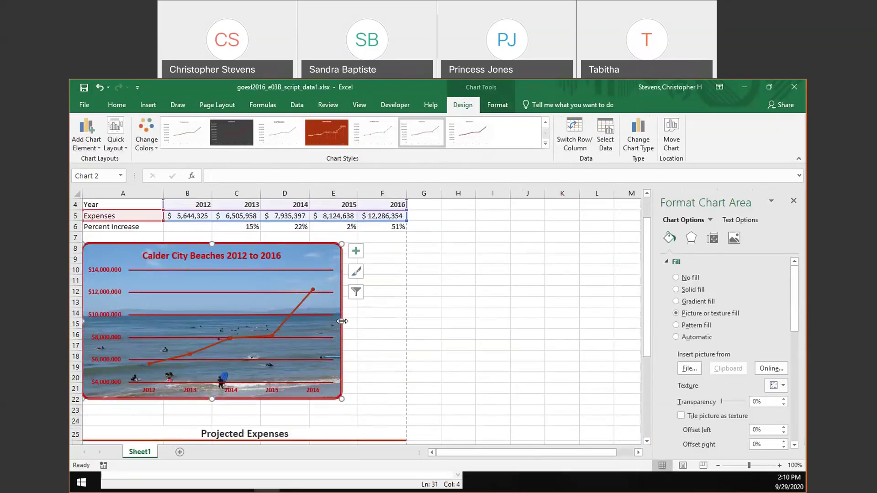
left_click_drag(342, 321, 401, 320)
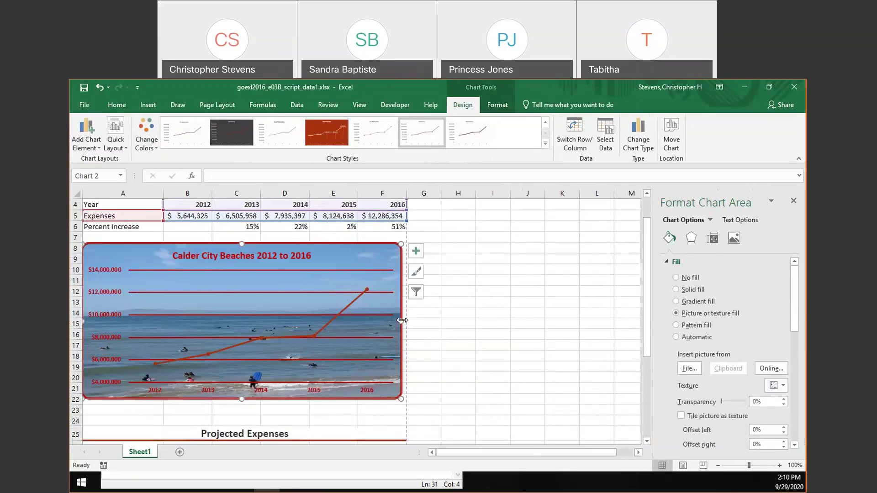
key("ctrl+z")
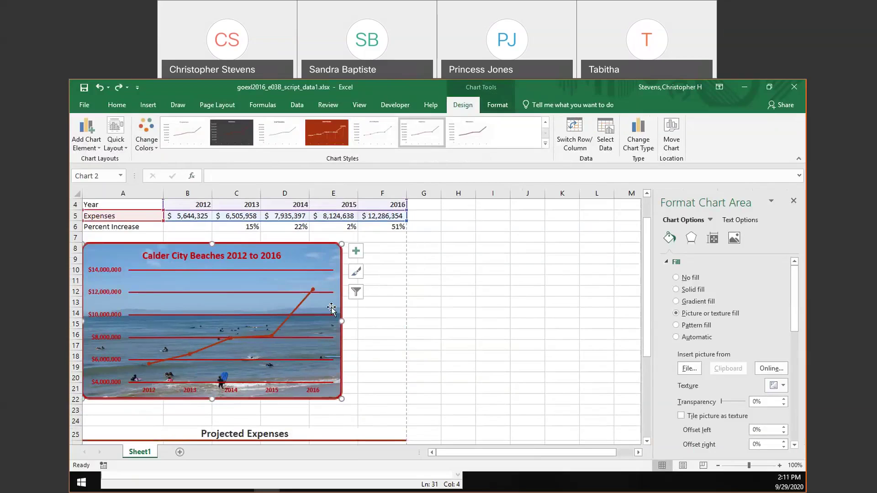
Try moving the line chart sideways to center it under the expense table, undo the move and deselect the chart.
left_click_drag(304, 251, 335, 252)
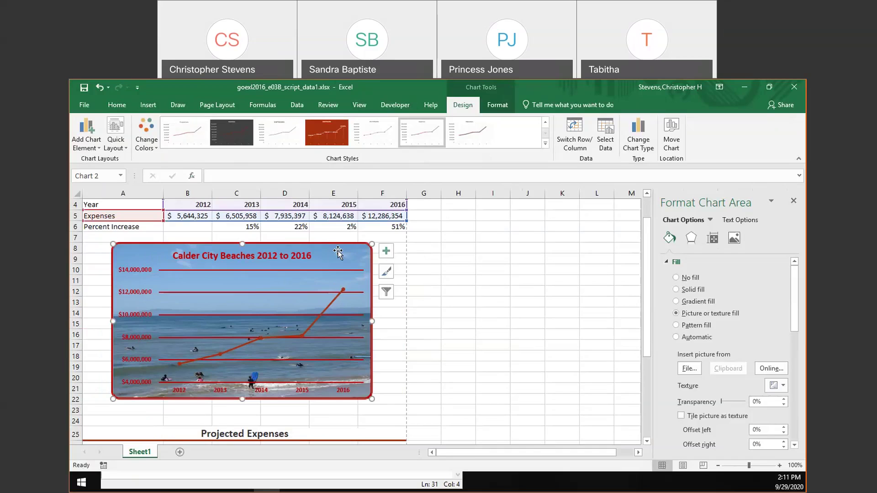
key("ctrl+z")
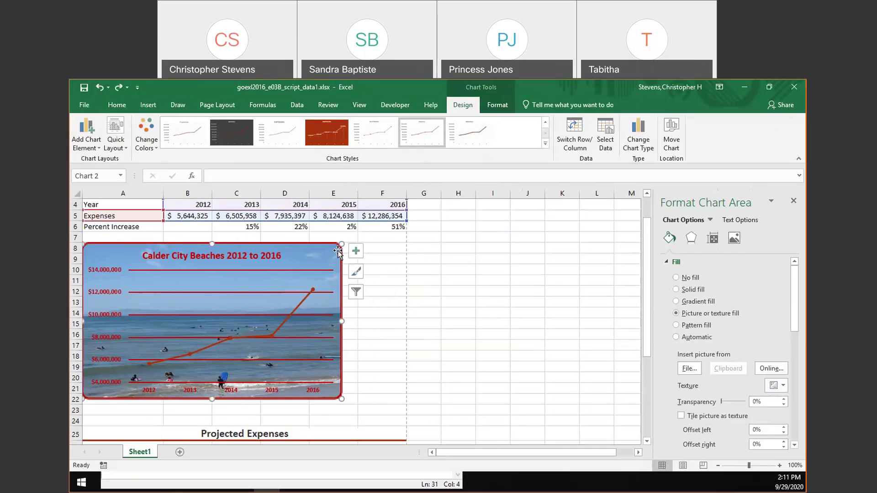
left_click(484, 266)
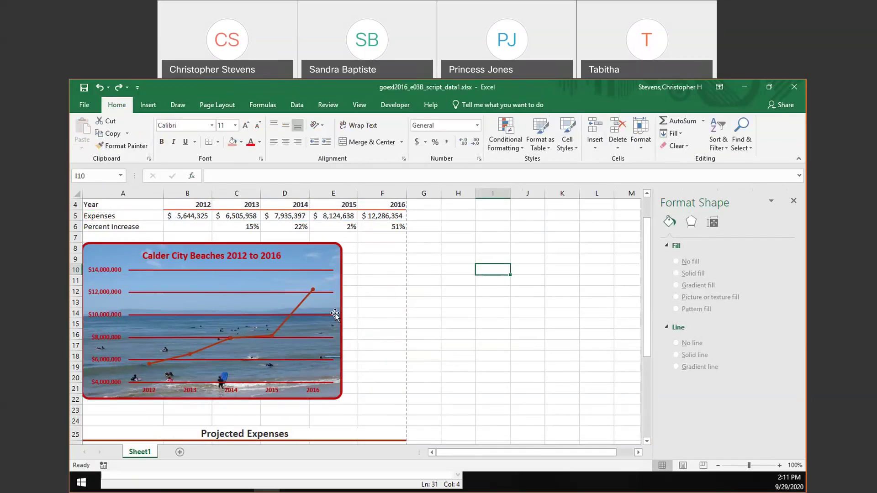
With the chart selected, examine the Chart, Header/Footer and Margins options in Page Setup, and cancel without changes.
scroll(335, 314, "up", 1)
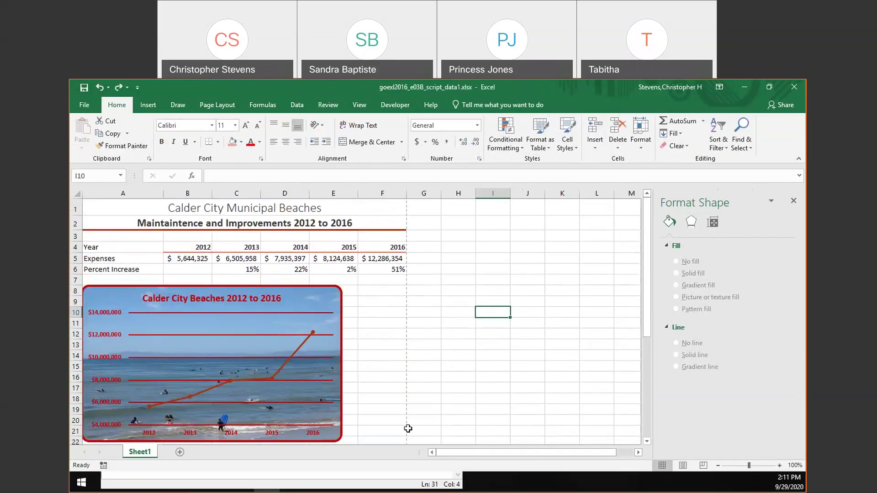
scroll(408, 389, "down", 4)
left_click(425, 268)
scroll(426, 271, "down", 3)
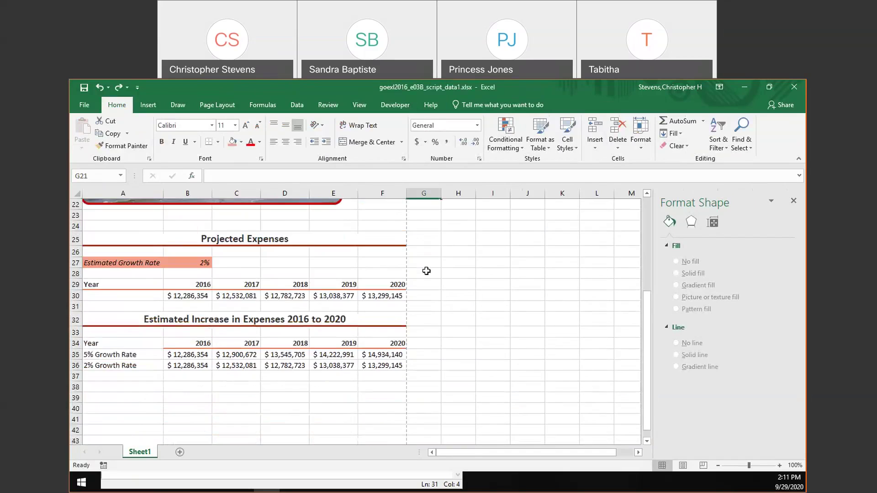
scroll(426, 271, "up", 7)
left_click(309, 302)
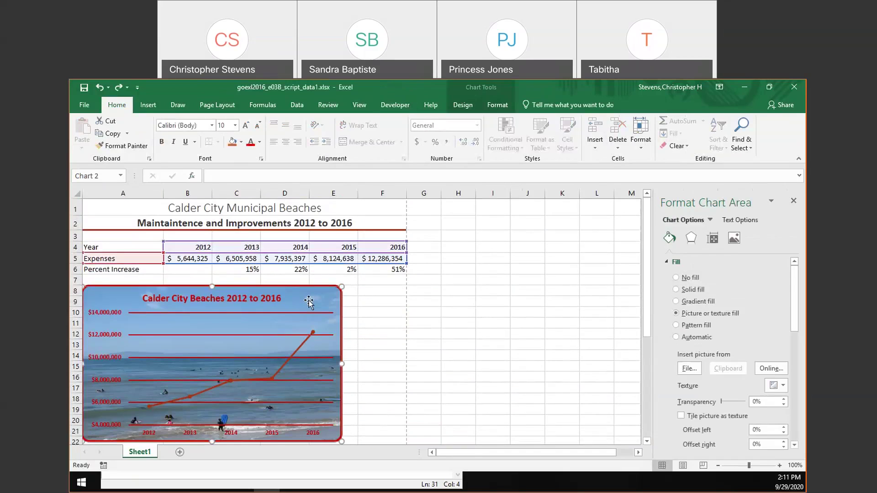
left_click(215, 108)
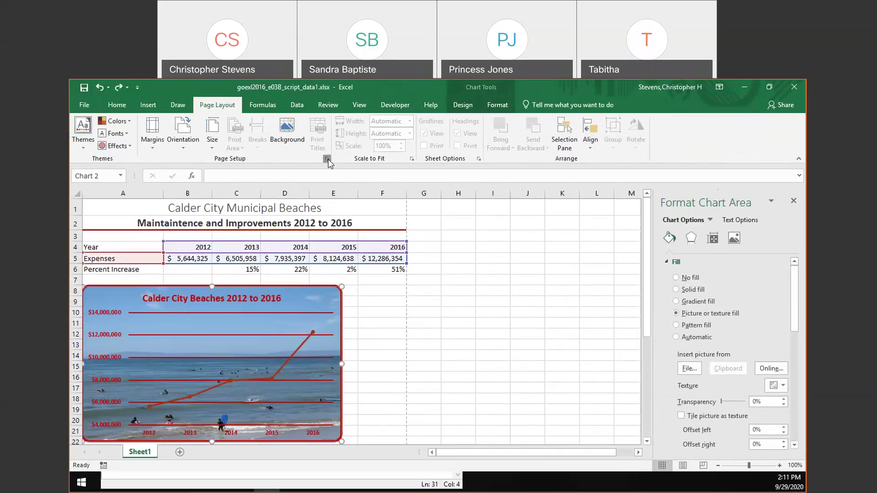
left_click(328, 159)
left_click(409, 207)
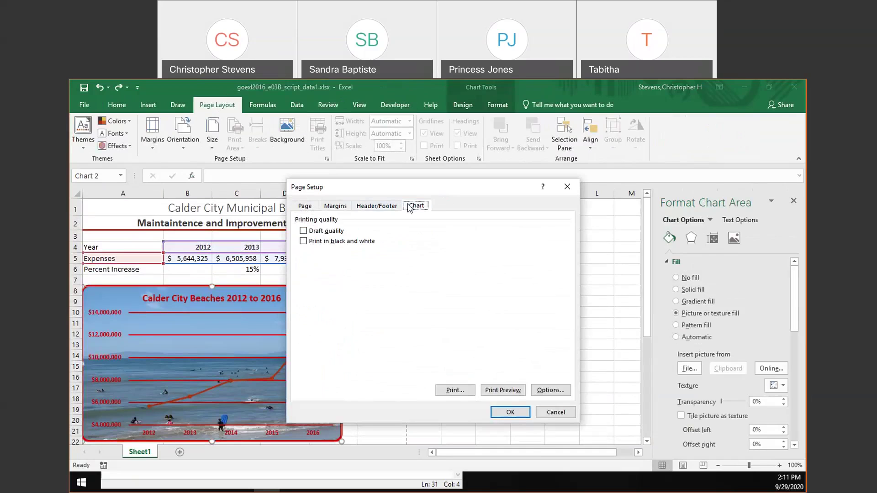
left_click(376, 206)
left_click(330, 208)
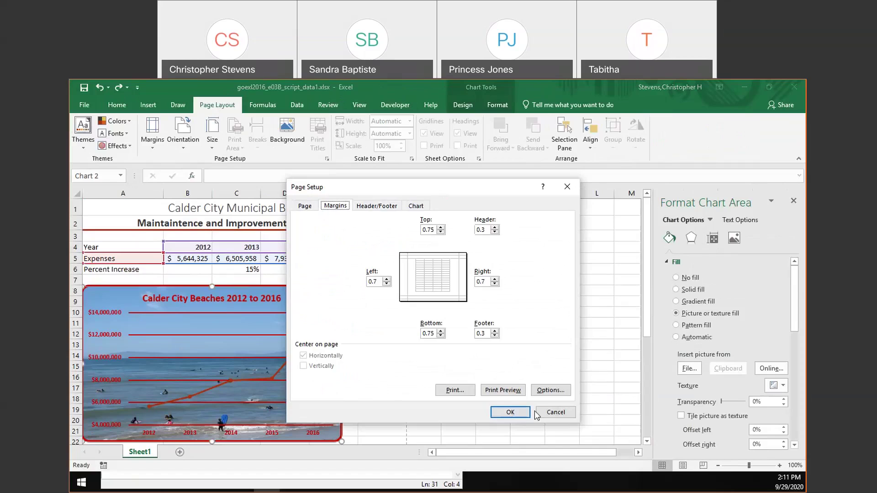
left_click(554, 413)
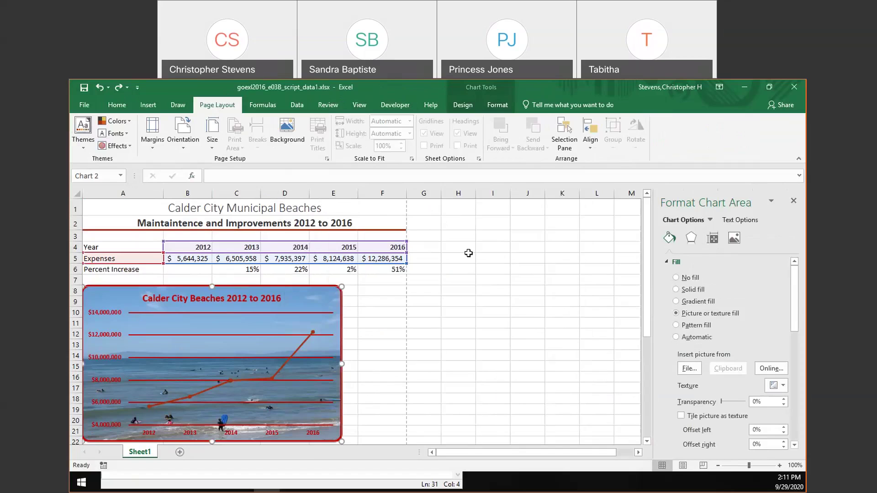
left_click(385, 297)
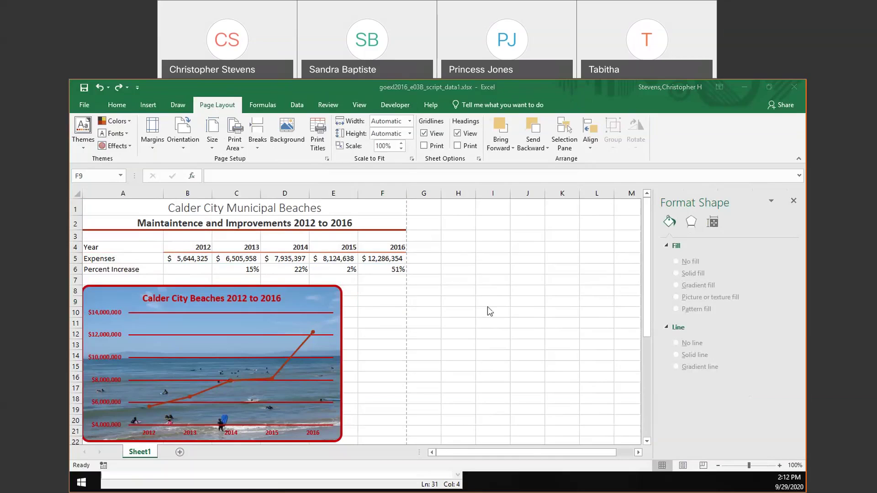
left_click(452, 280)
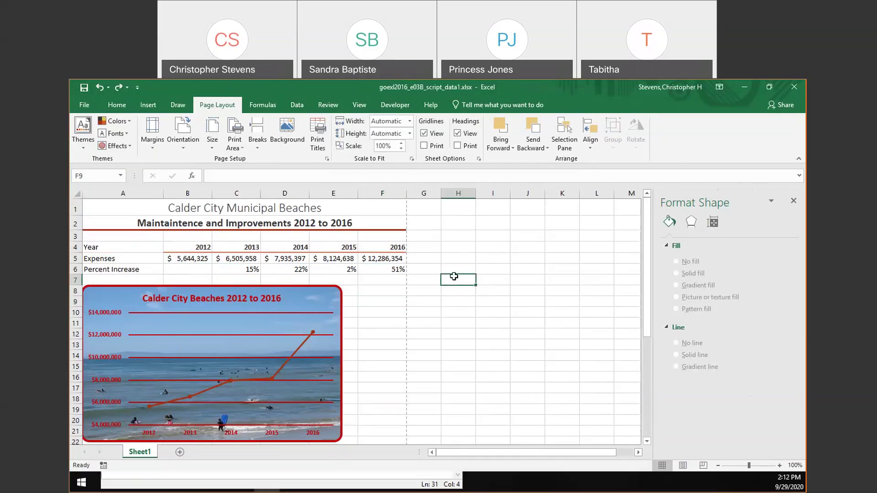
Deselect the chart and review the worksheet down through the Projected Expenses and Estimated Increase tables, returning to the line chart.
left_click(462, 259)
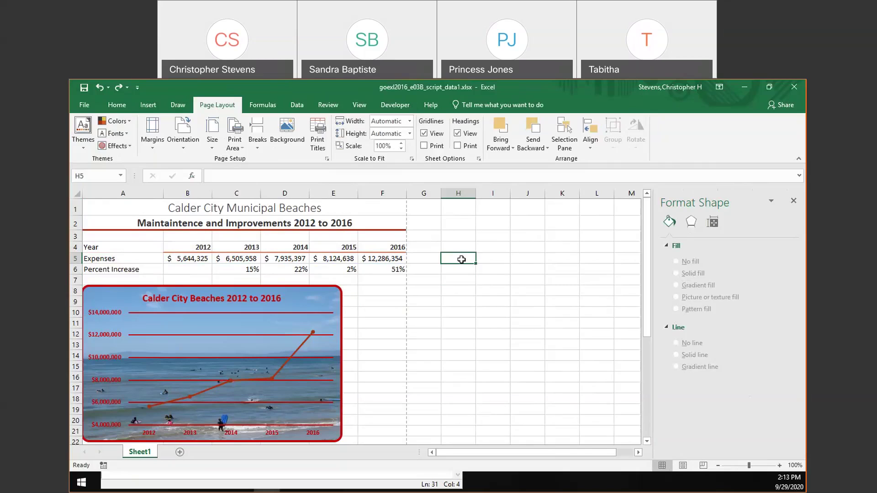
scroll(362, 317, "down", 8)
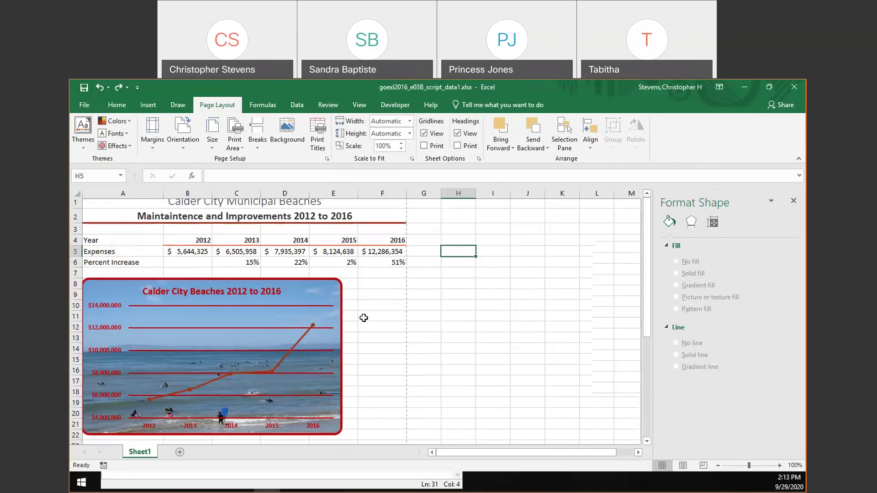
scroll(364, 319, "up", 2)
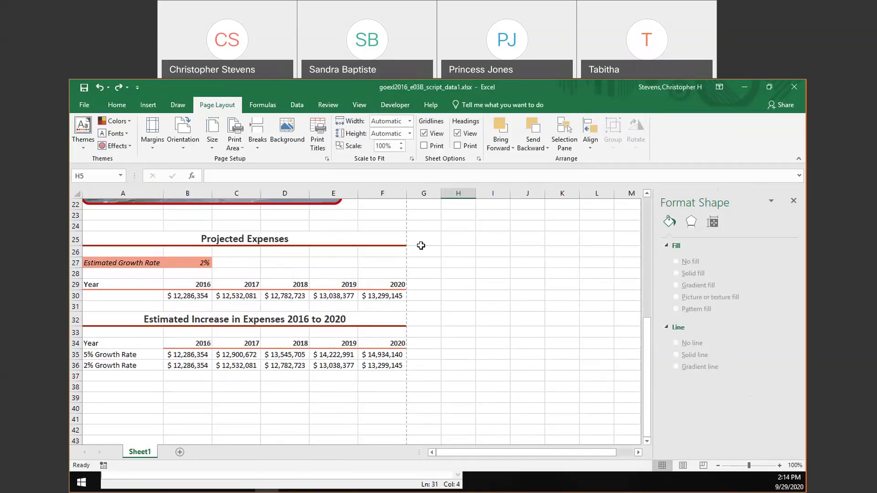
scroll(421, 246, "up", 7)
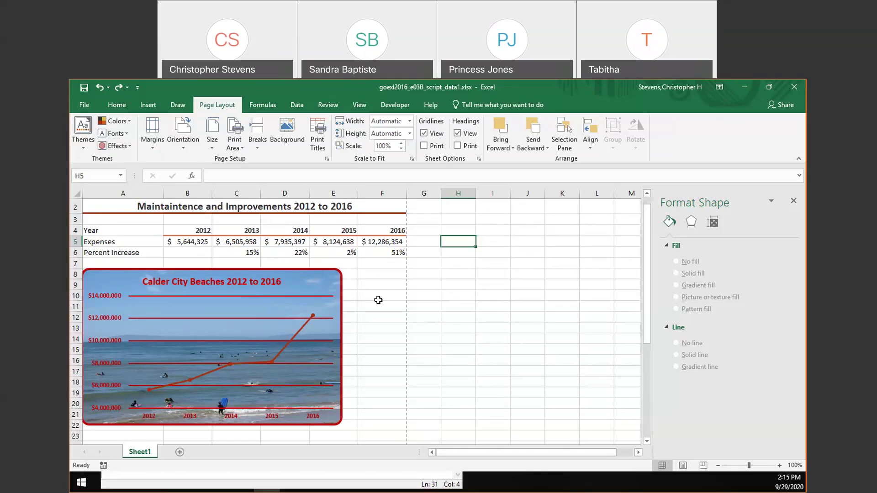
Examine the line chart's list of selectable elements and choose Vertical (Value) Axis Major Gridlines.
left_click(263, 299)
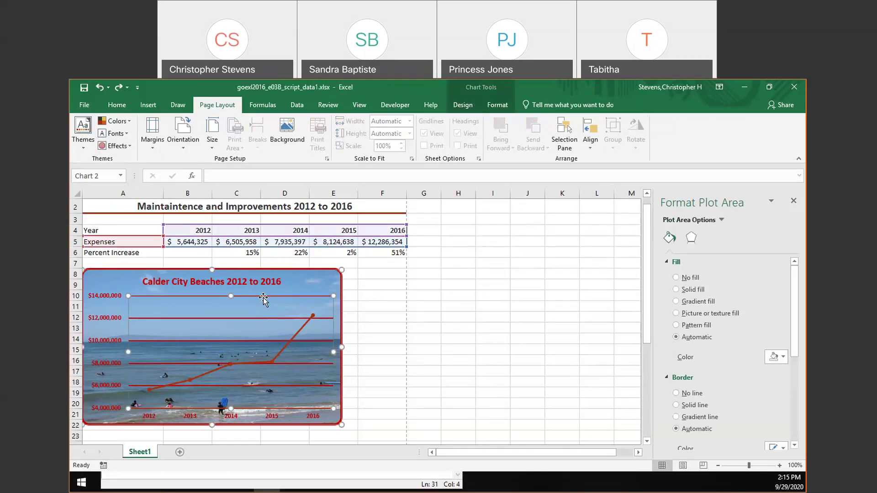
left_click(257, 319)
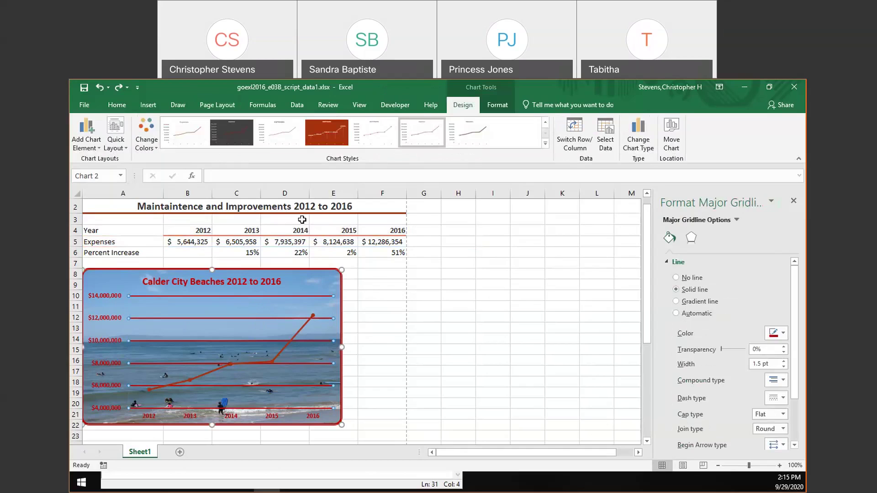
left_click(497, 102)
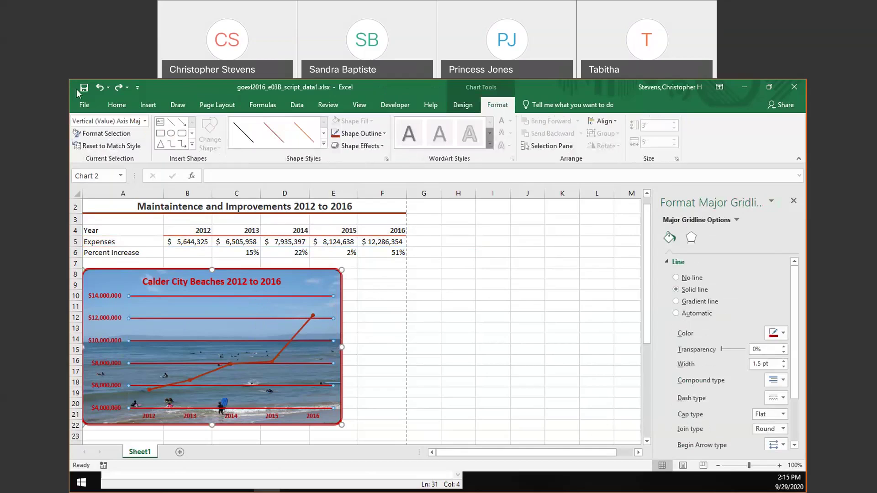
left_click(142, 124)
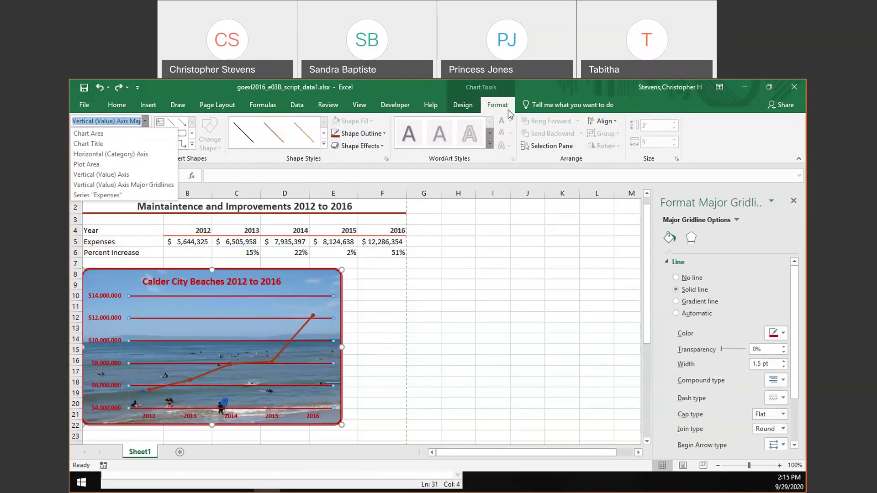
left_click(145, 121)
left_click(145, 121)
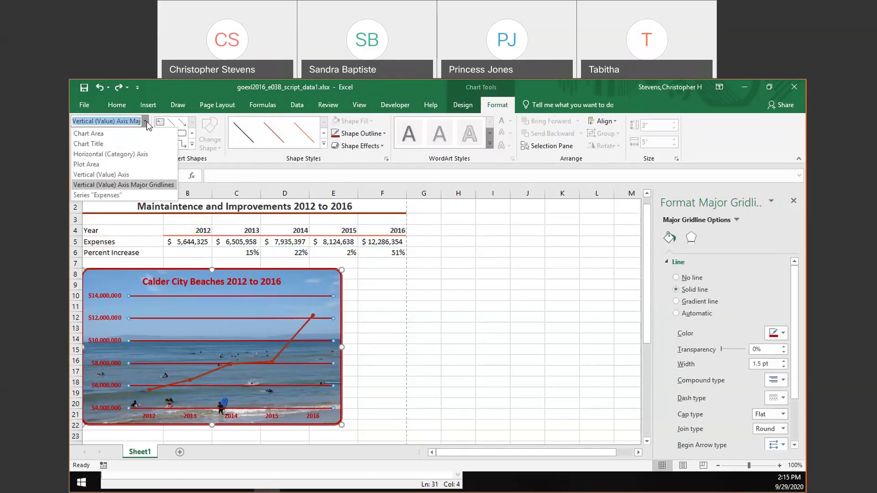
left_click(160, 185)
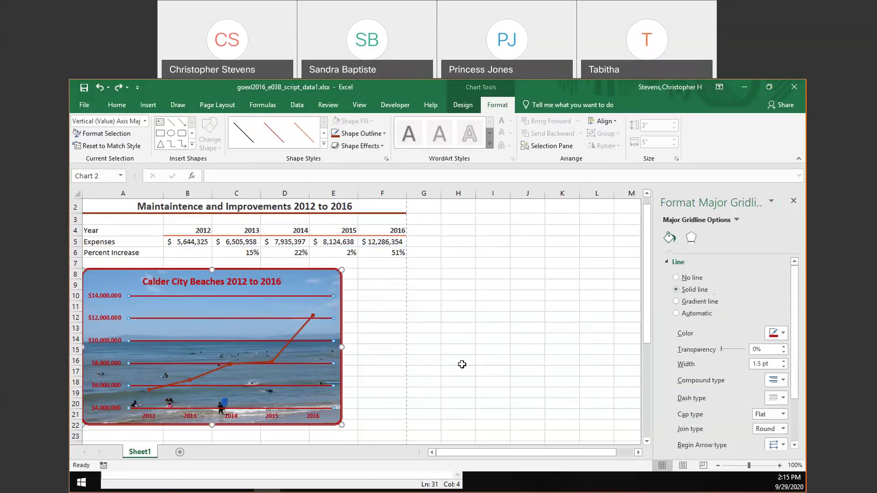
Select the plot area, switch to Vertical (Value) Axis Major Gridlines by element name, and view the line color choices without changing them.
left_click(308, 310)
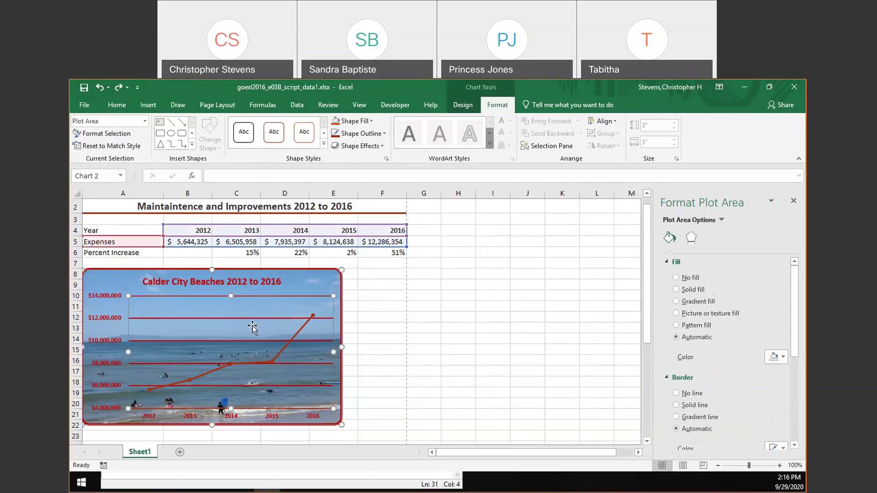
left_click(145, 121)
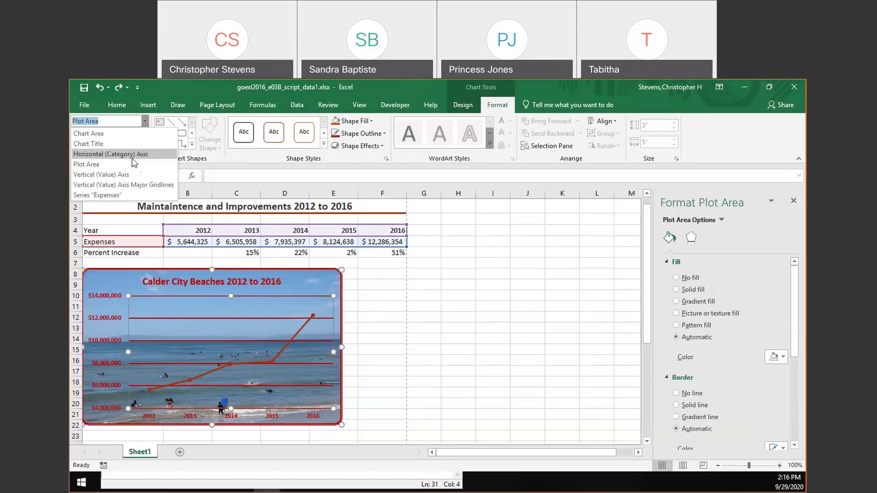
left_click(132, 185)
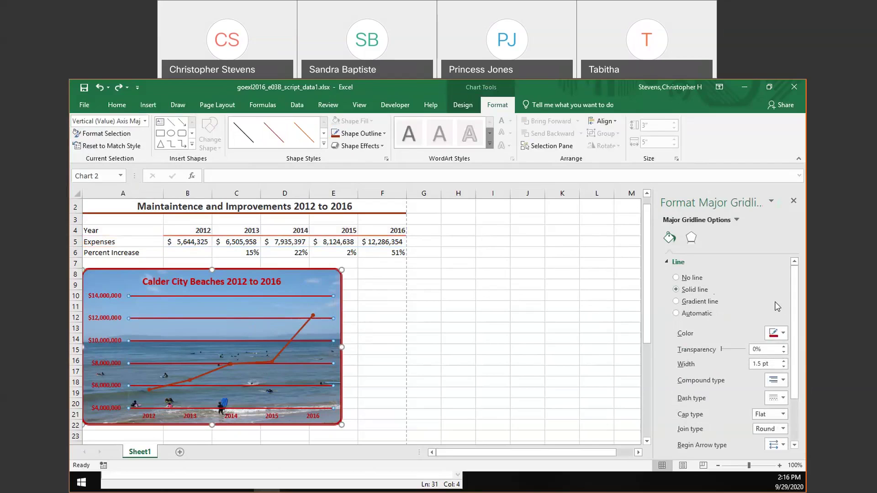
left_click(783, 334)
left_click(782, 334)
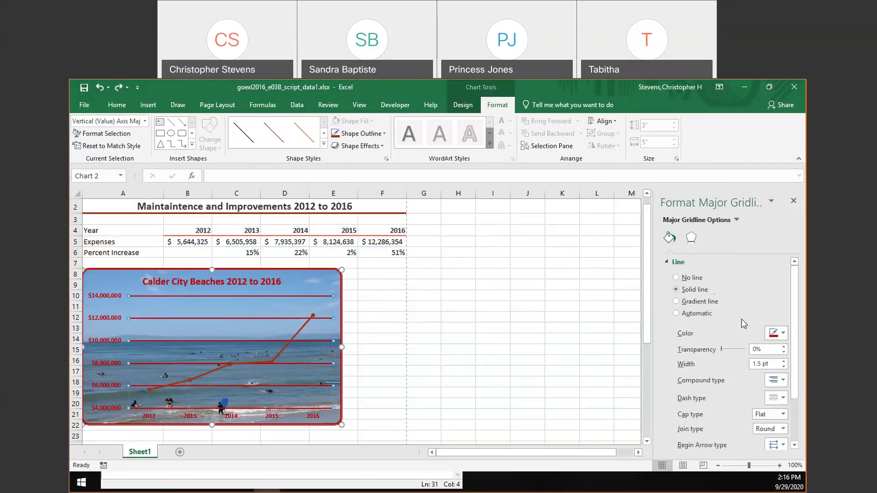